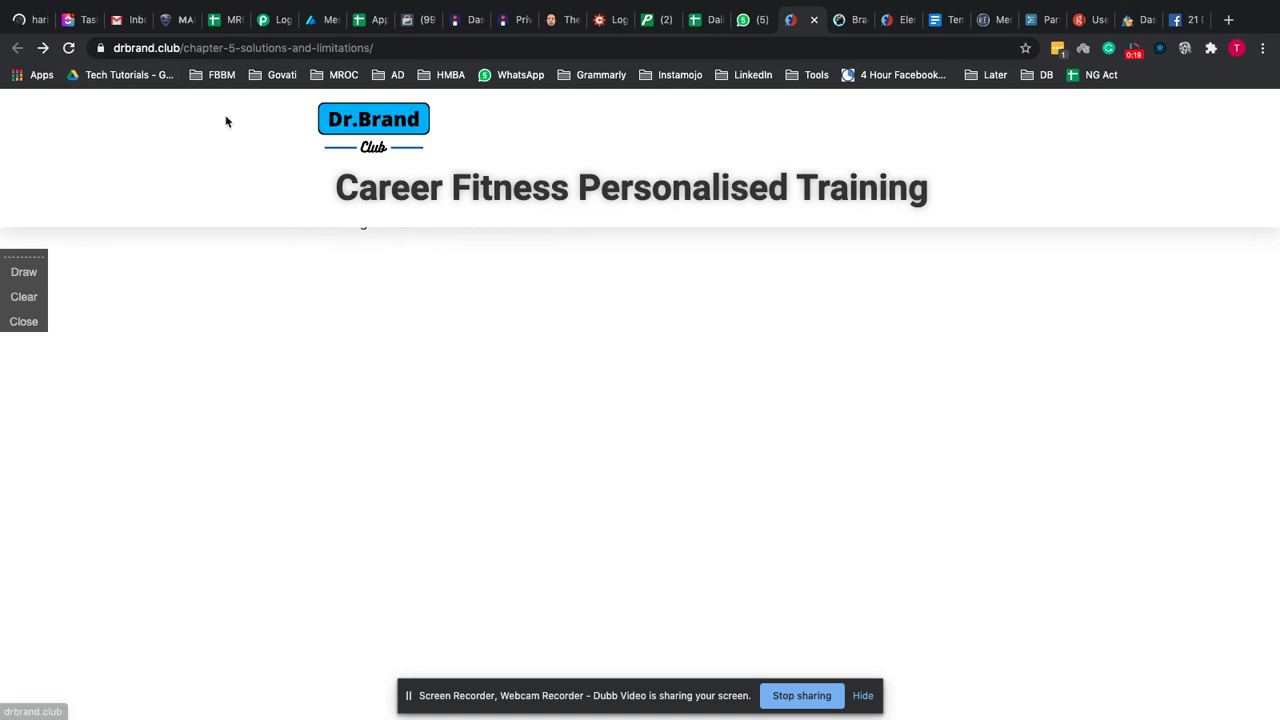
Open the drbrand.club home page and highlight the header text "Career Fitness Personalised Training"
{"action": "left_click_drag", "start_coordinate": [179, 48], "coordinate": [432, 52]}
{"action": "key", "text": "BackSpace"}
{"action": "key", "text": "Return"}
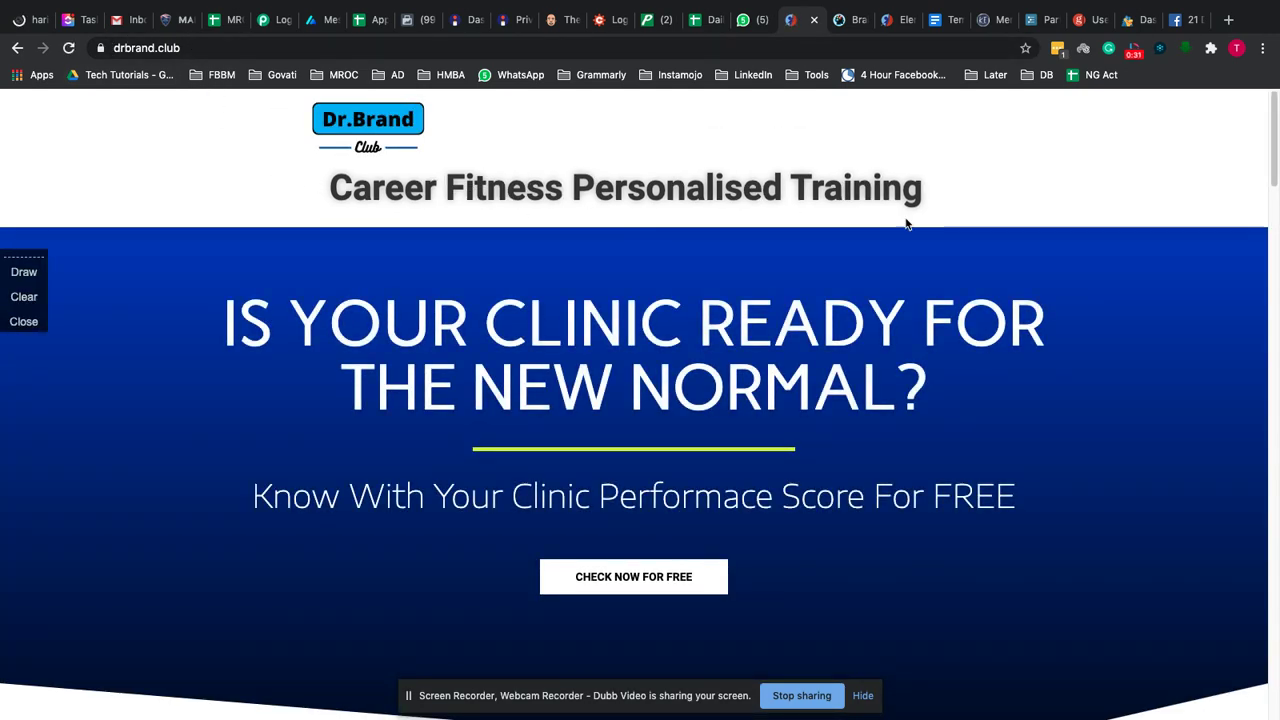
{"action": "left_click_drag", "start_coordinate": [329, 186], "coordinate": [918, 188]}
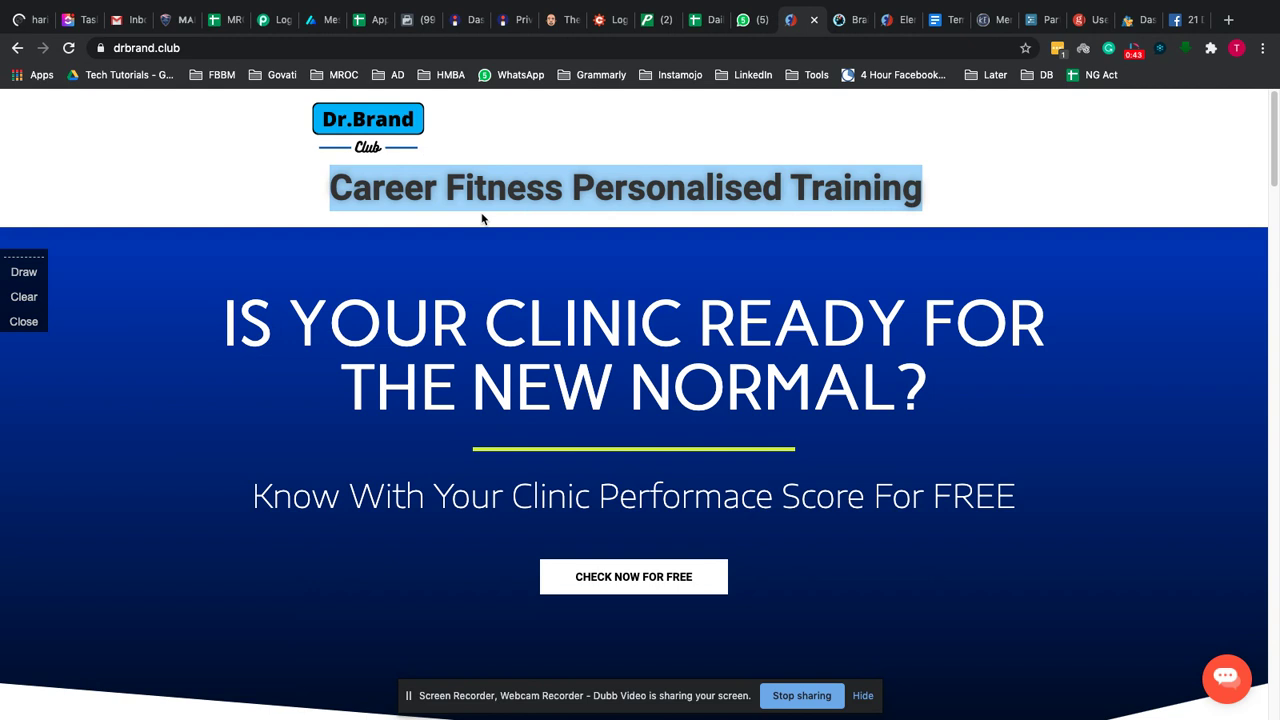
Open the site's WordPress login page at drbrand.club/kuljasimsim/ and log in to the admin dashboard
{"action": "left_click", "coordinate": [229, 47]}
{"action": "left_click", "coordinate": [231, 48]}
{"action": "type", "text": "//"}
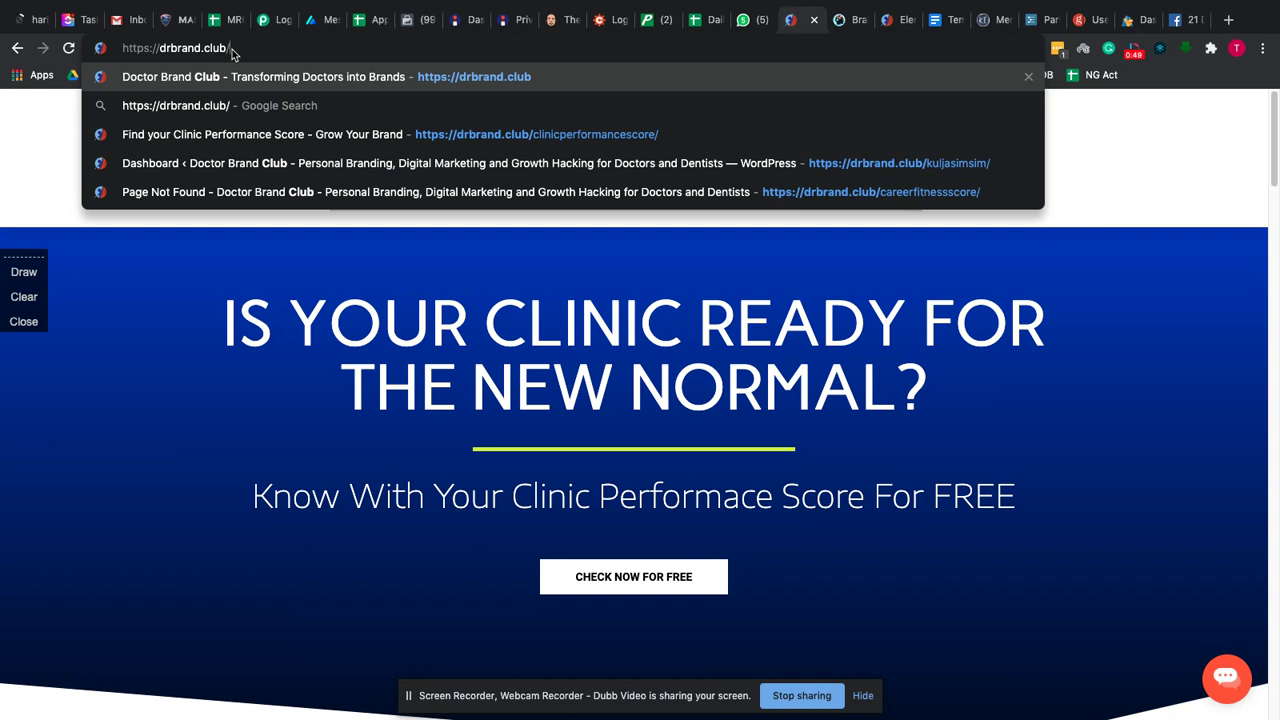
{"action": "key", "text": "Down"}
{"action": "key", "text": "Down"}
{"action": "key", "text": "Down"}
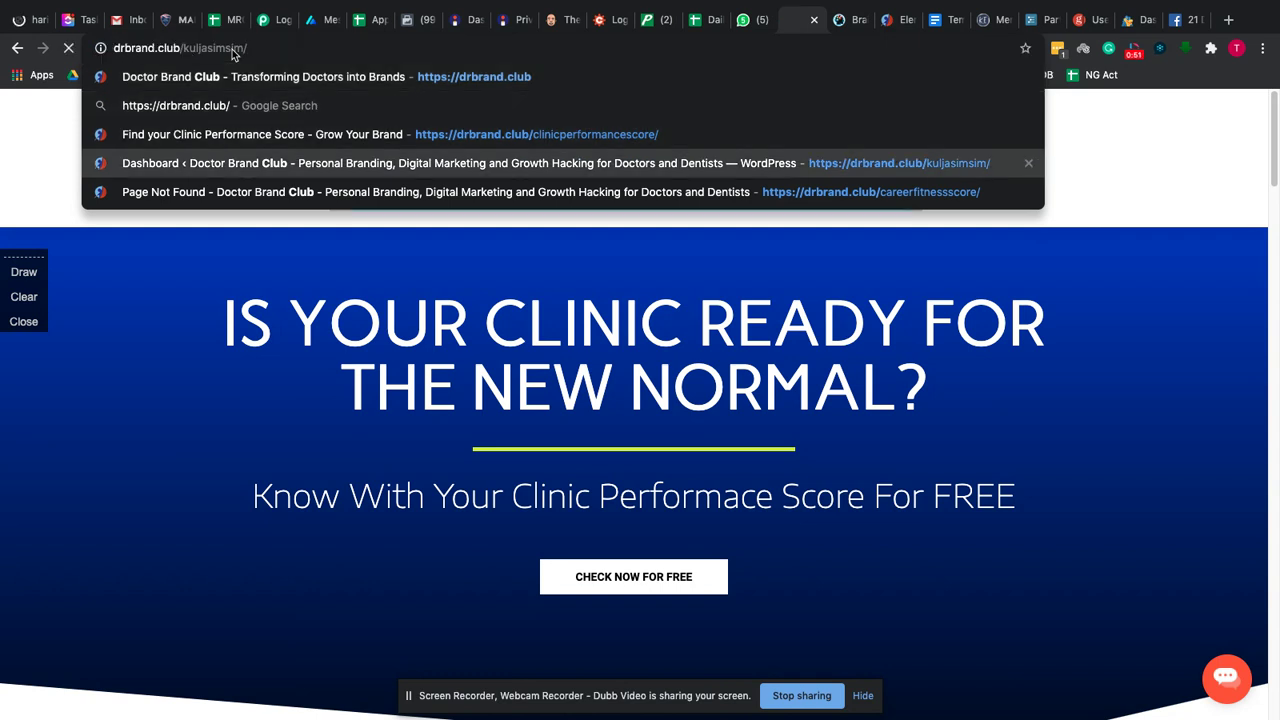
{"action": "key", "text": "Return"}
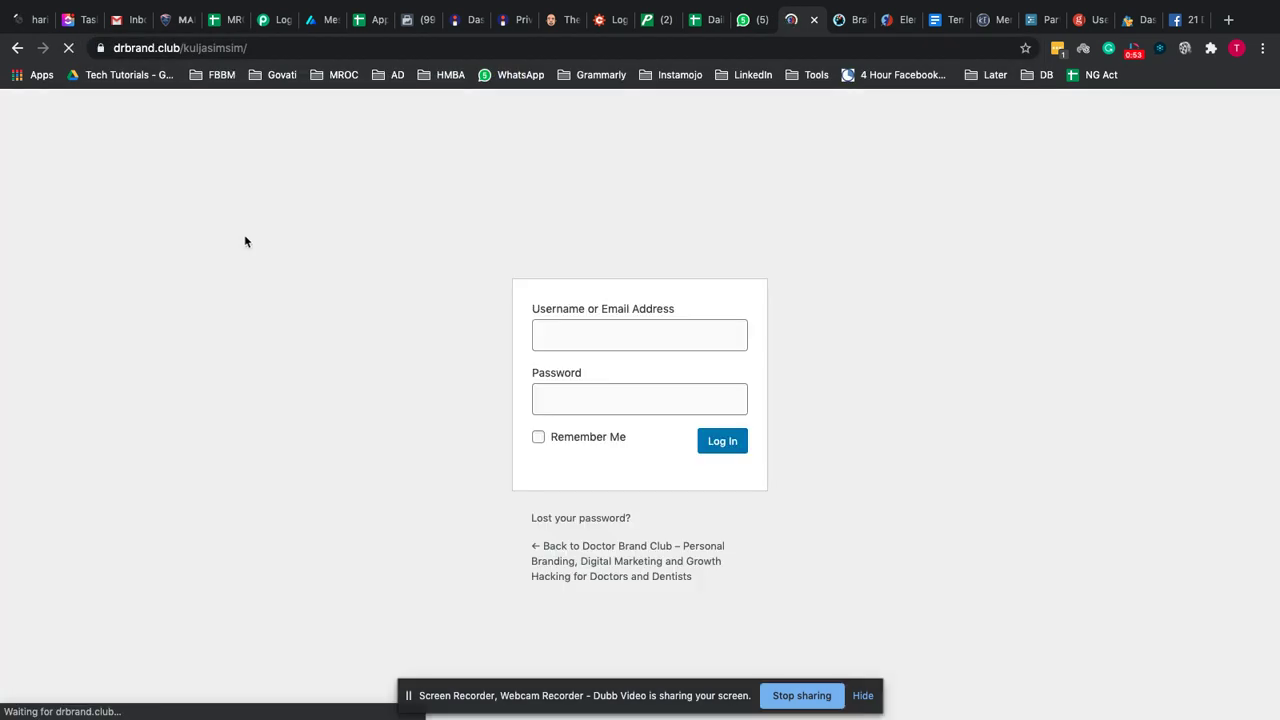
{"action": "left_click", "coordinate": [724, 446]}
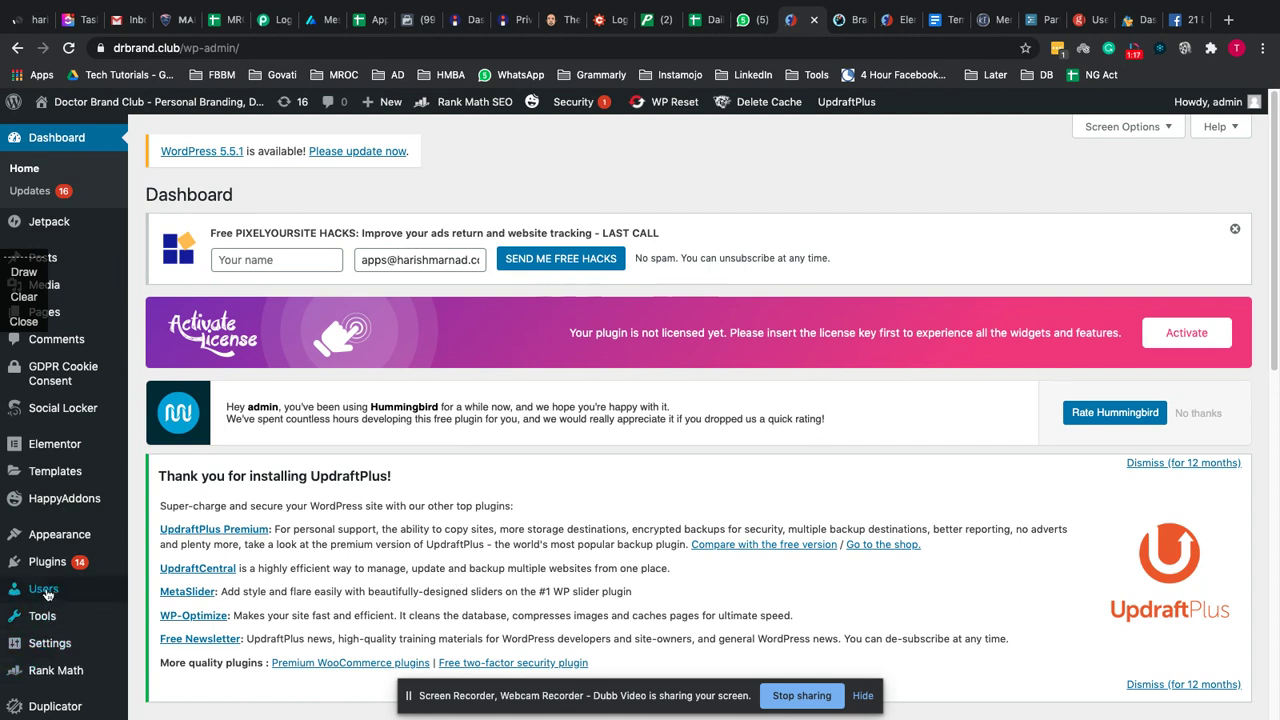
Open the Theme Builder list of Elementor templates from the WordPress dashboard
{"action": "mouse_move", "coordinate": [57, 548]}
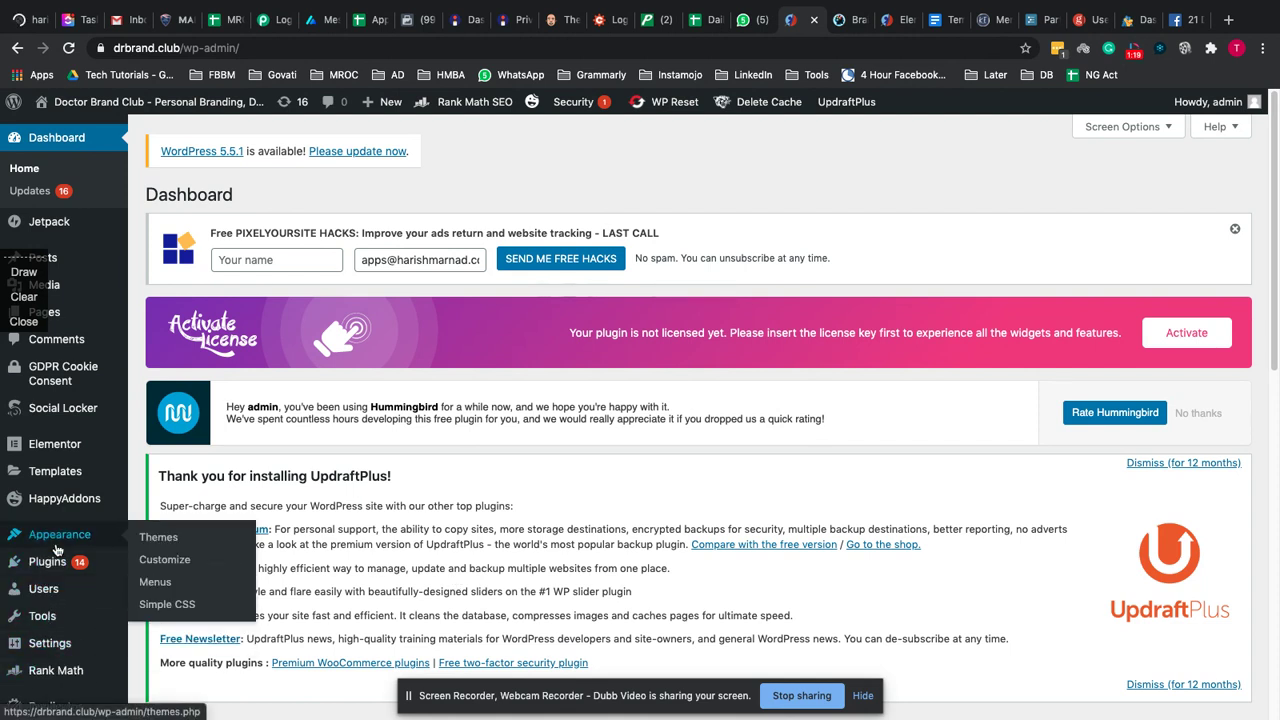
{"action": "scroll", "coordinate": [277, 520], "scroll_direction": "down", "scroll_amount": 3}
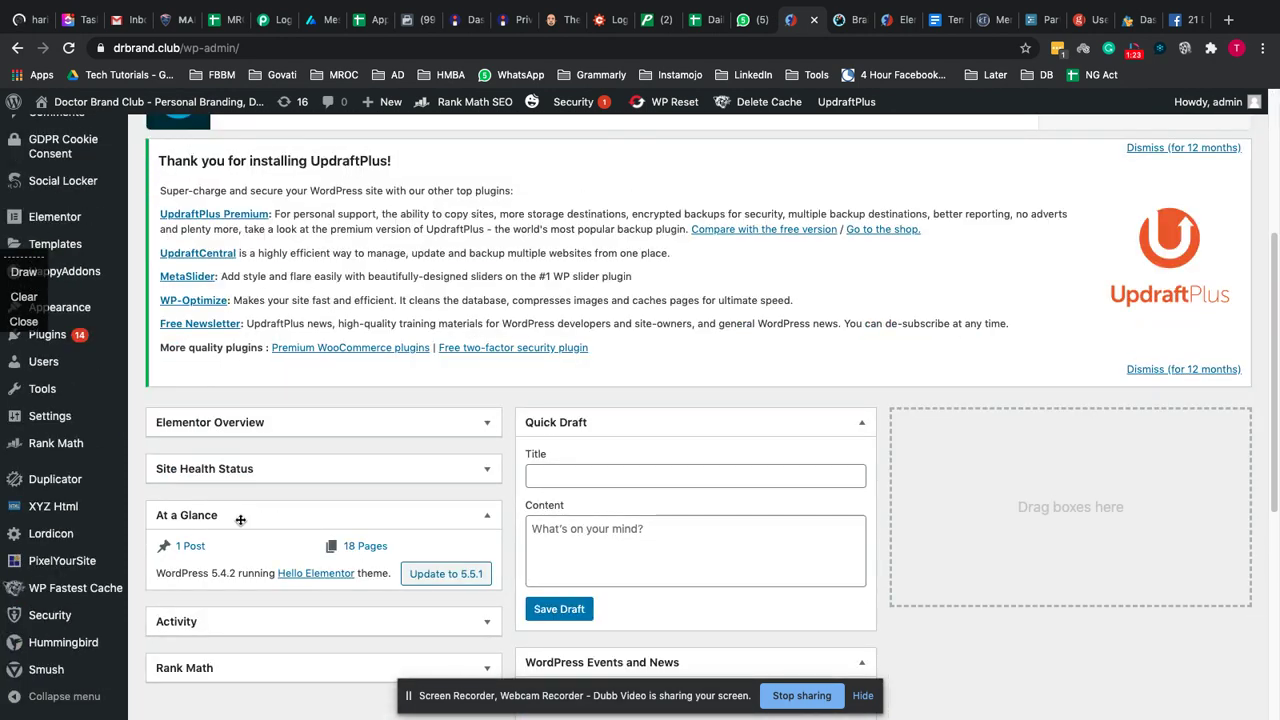
{"action": "scroll", "coordinate": [132, 576], "scroll_direction": "up", "scroll_amount": 3}
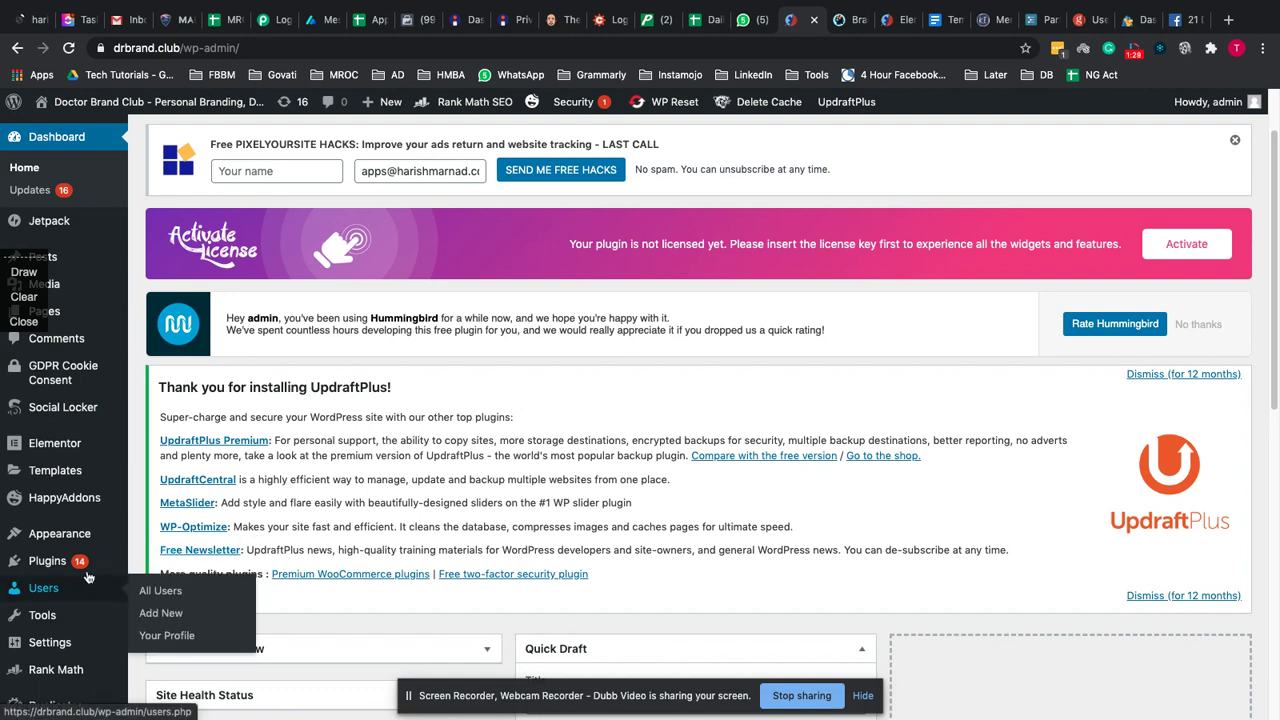
{"action": "mouse_move", "coordinate": [77, 570]}
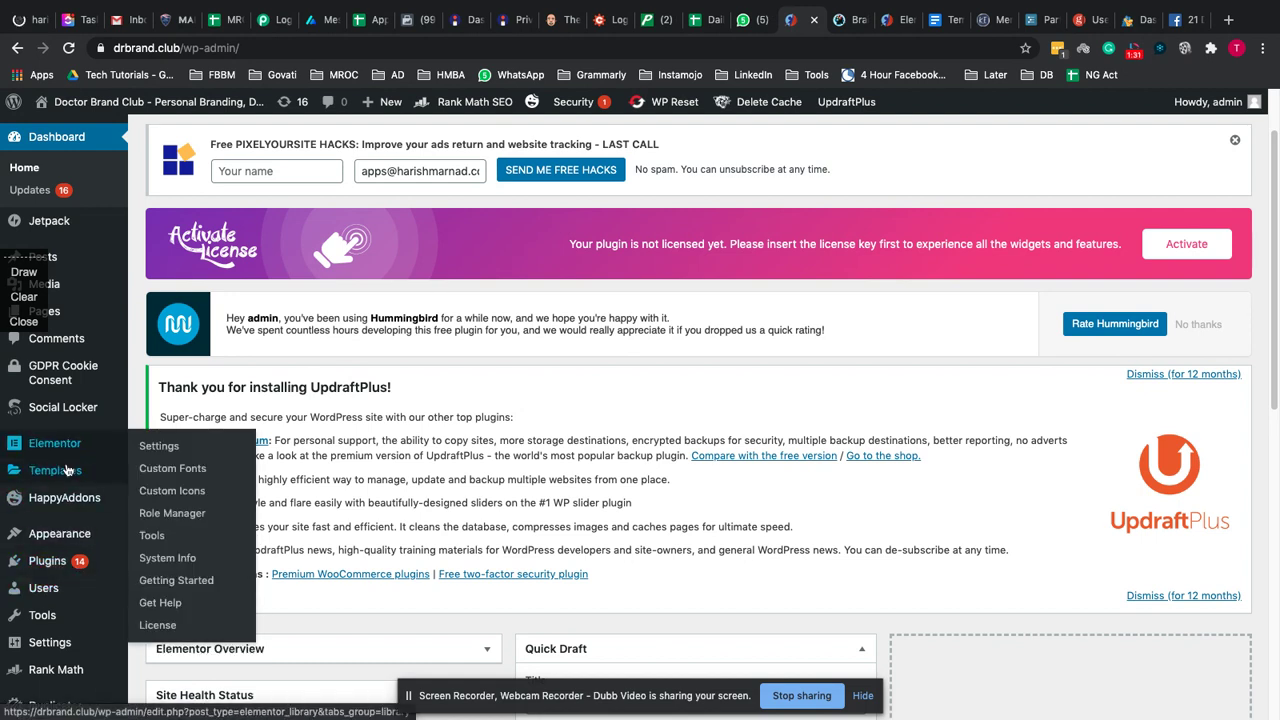
{"action": "mouse_move", "coordinate": [110, 470]}
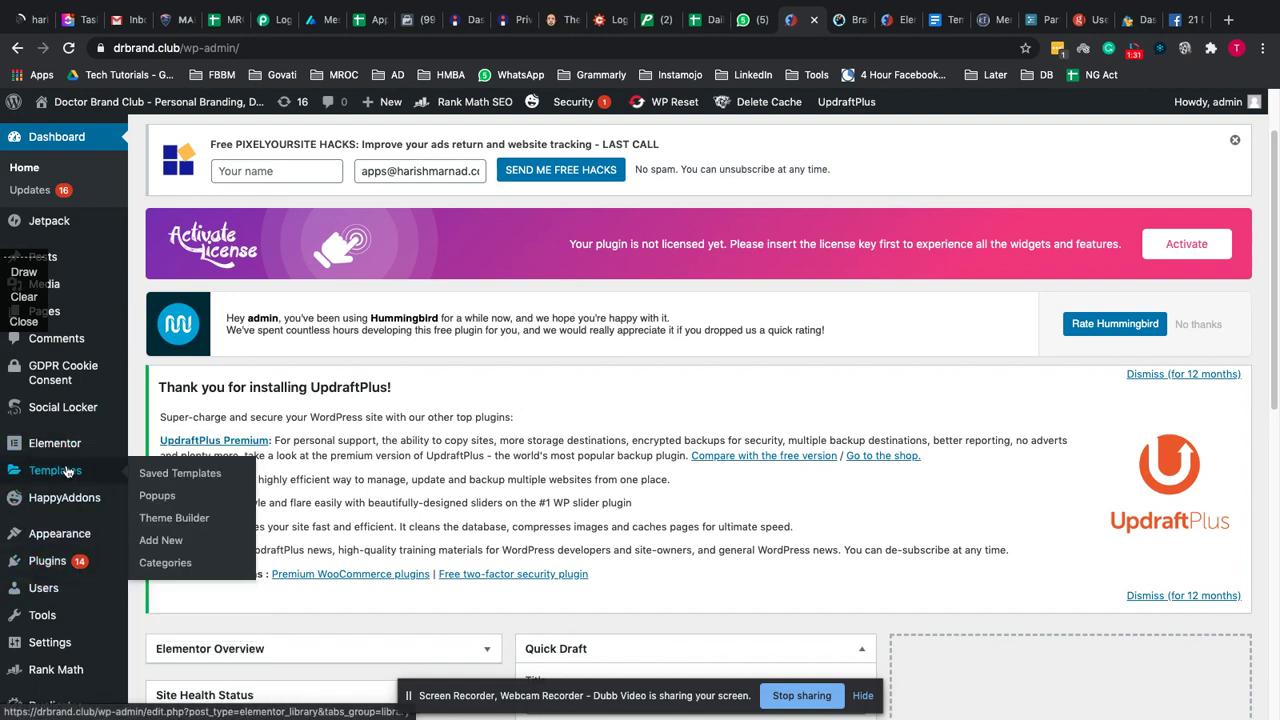
{"action": "left_click", "coordinate": [184, 521]}
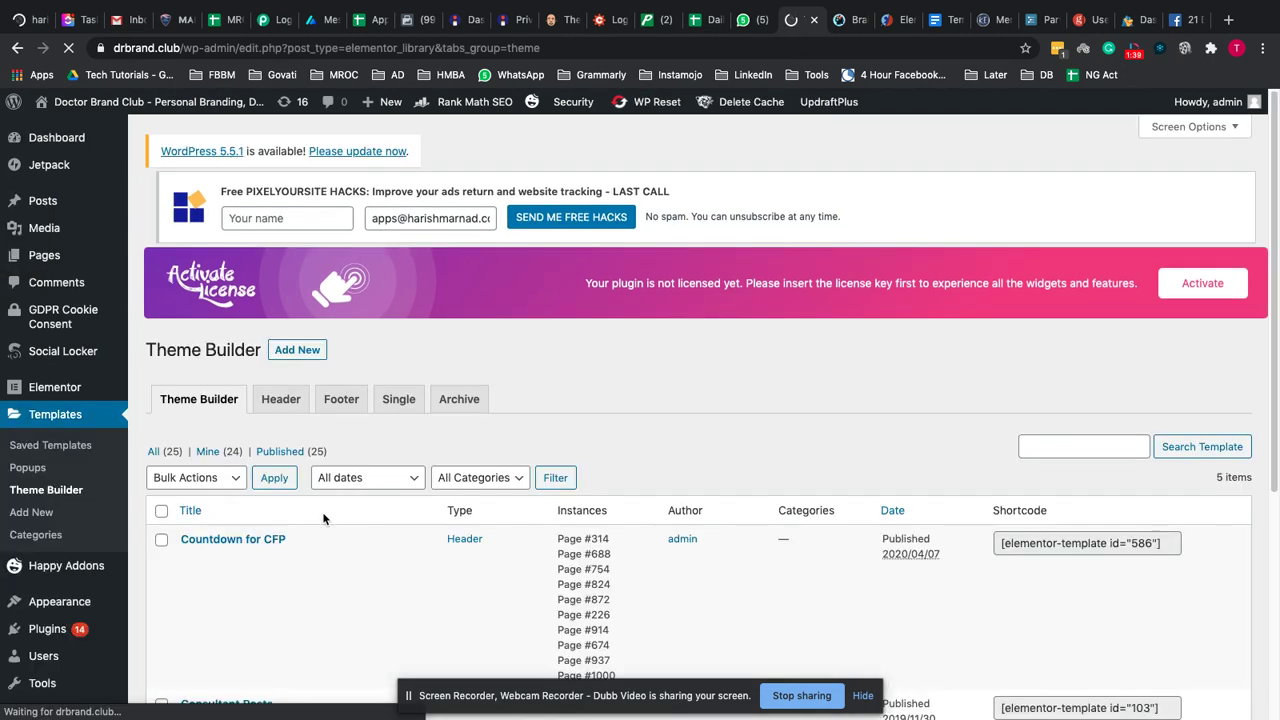
Open the Blue Header template for editing with Elementor
{"action": "scroll", "coordinate": [365, 548], "scroll_direction": "down", "scroll_amount": 1}
{"action": "scroll", "coordinate": [365, 548], "scroll_direction": "down", "scroll_amount": 5}
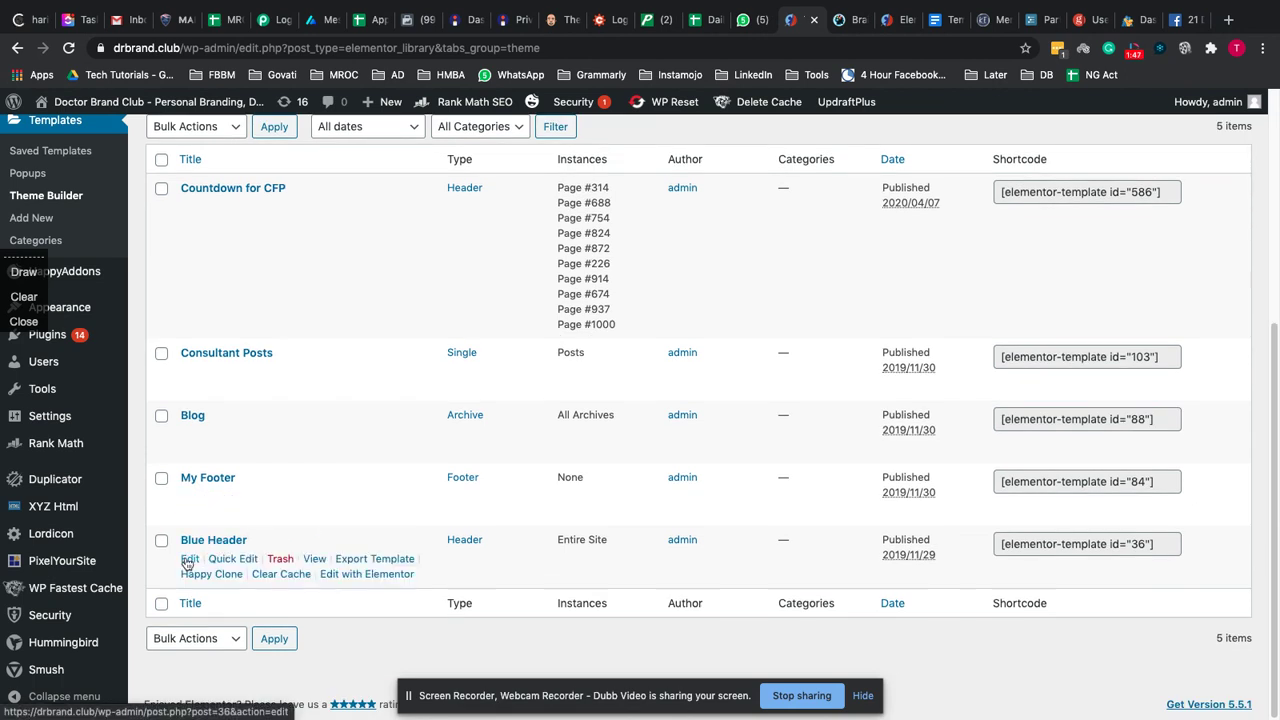
{"action": "left_click", "coordinate": [188, 559]}
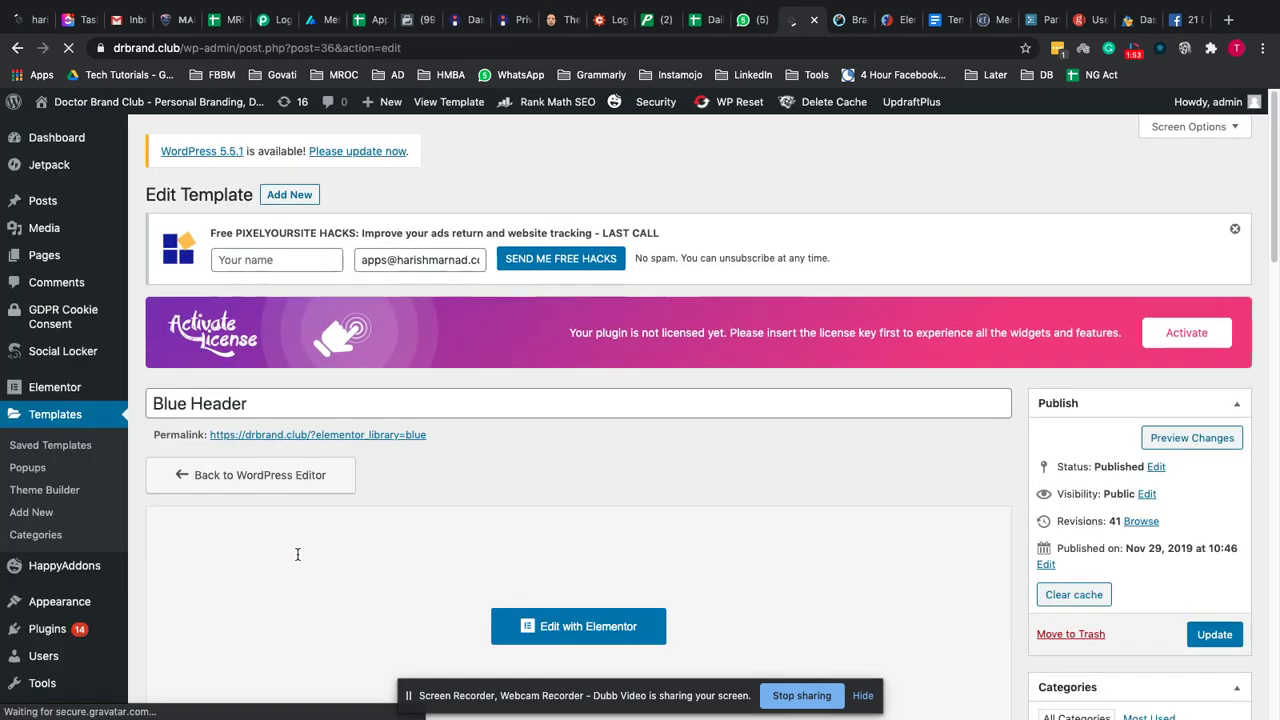
{"action": "left_click", "coordinate": [516, 630]}
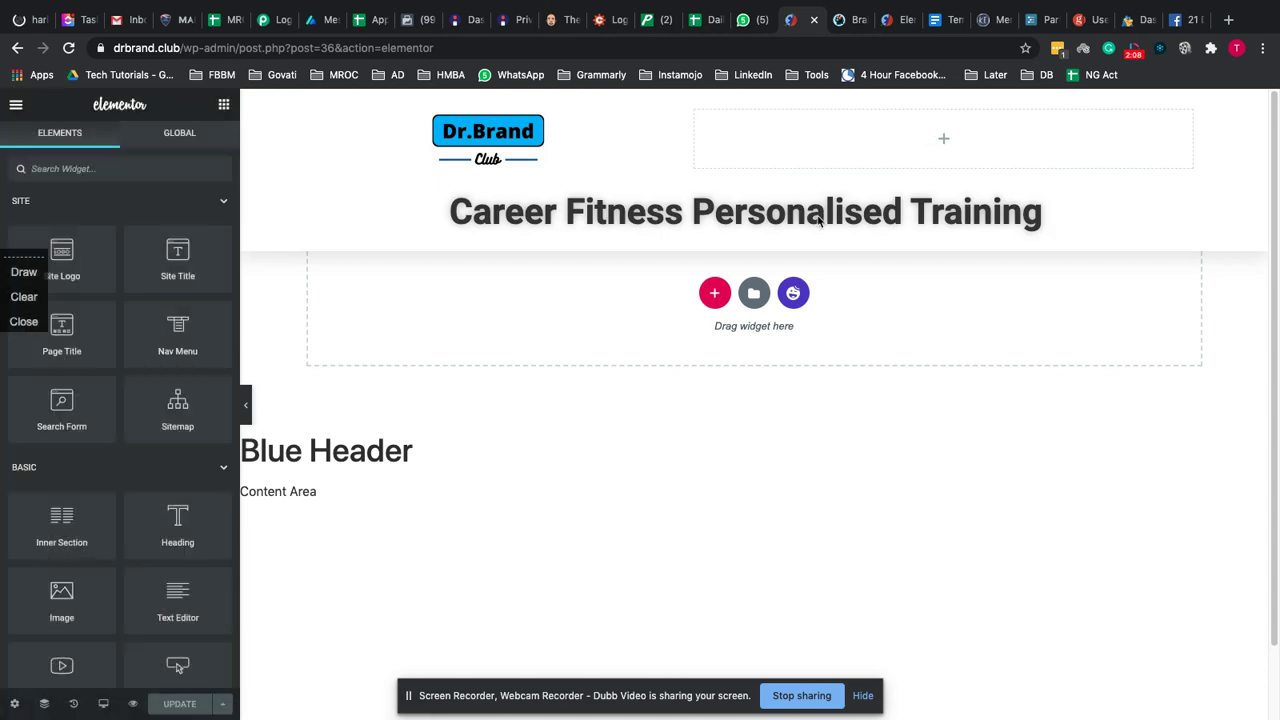
Delete the "Career Fitness Personalised Training" heading from the header template
{"action": "right_click", "coordinate": [1210, 190]}
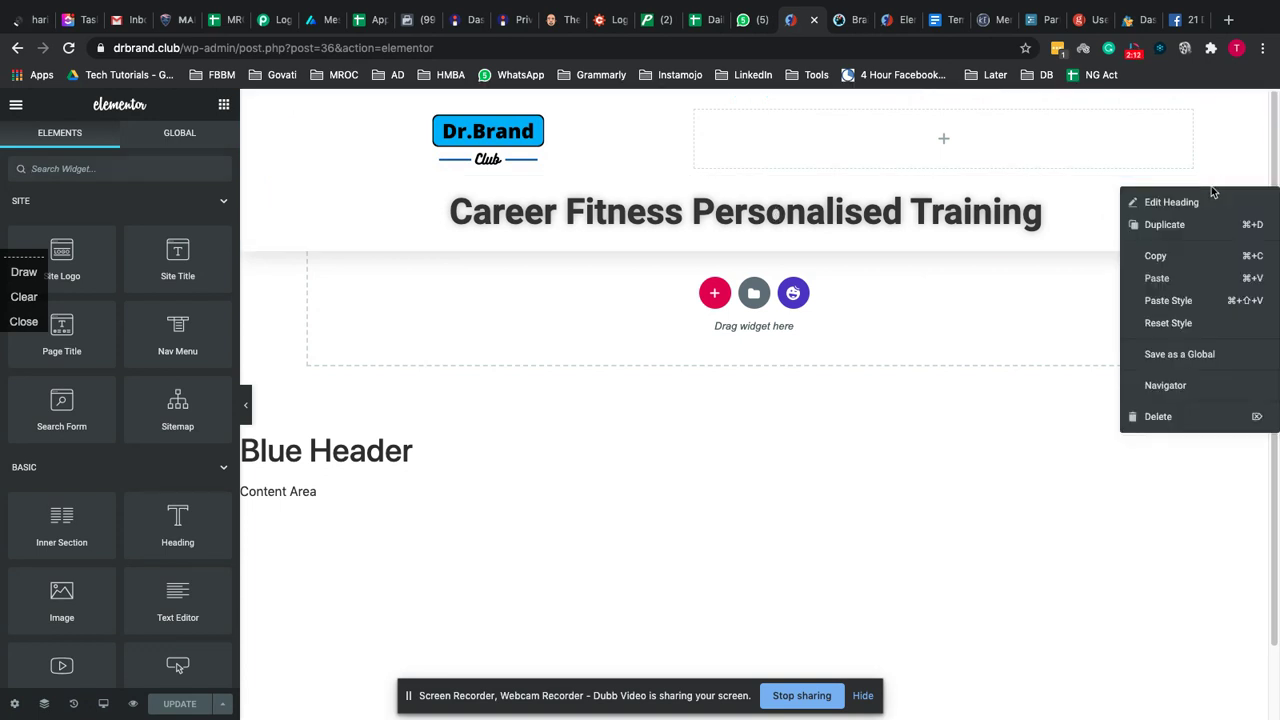
{"action": "left_click", "coordinate": [770, 535]}
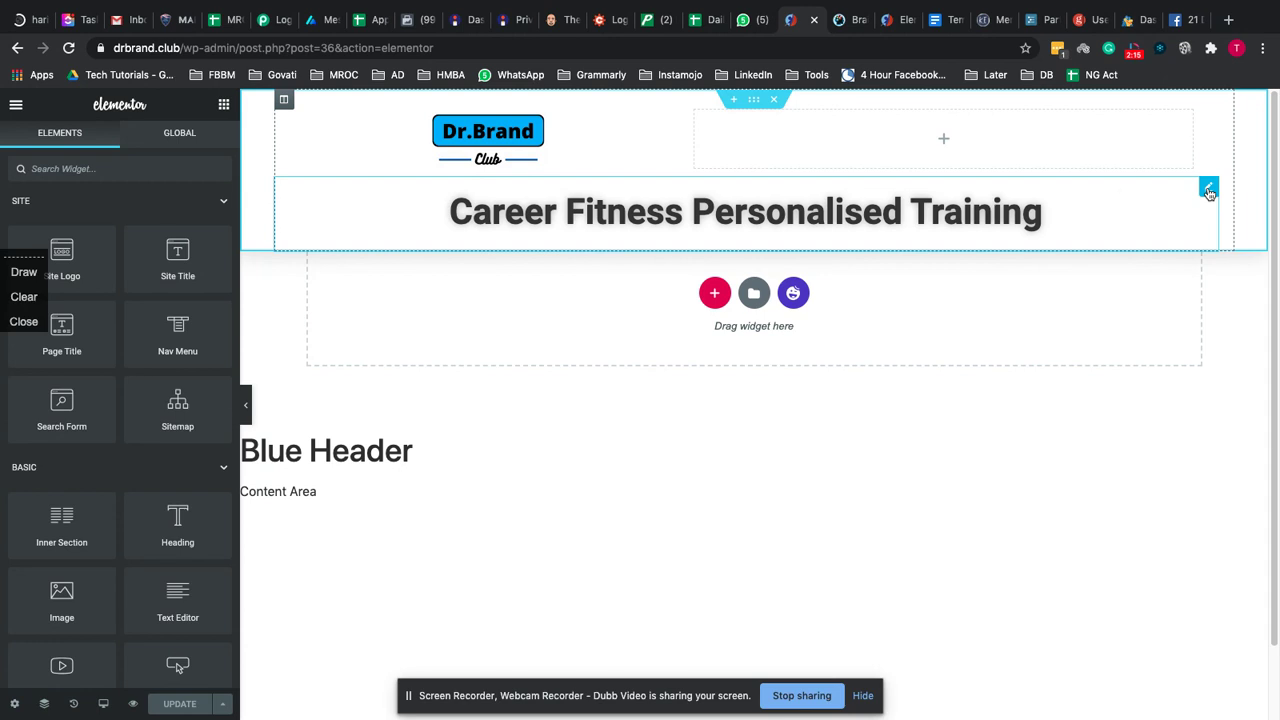
{"action": "right_click", "coordinate": [1210, 190]}
{"action": "left_click", "coordinate": [1200, 494]}
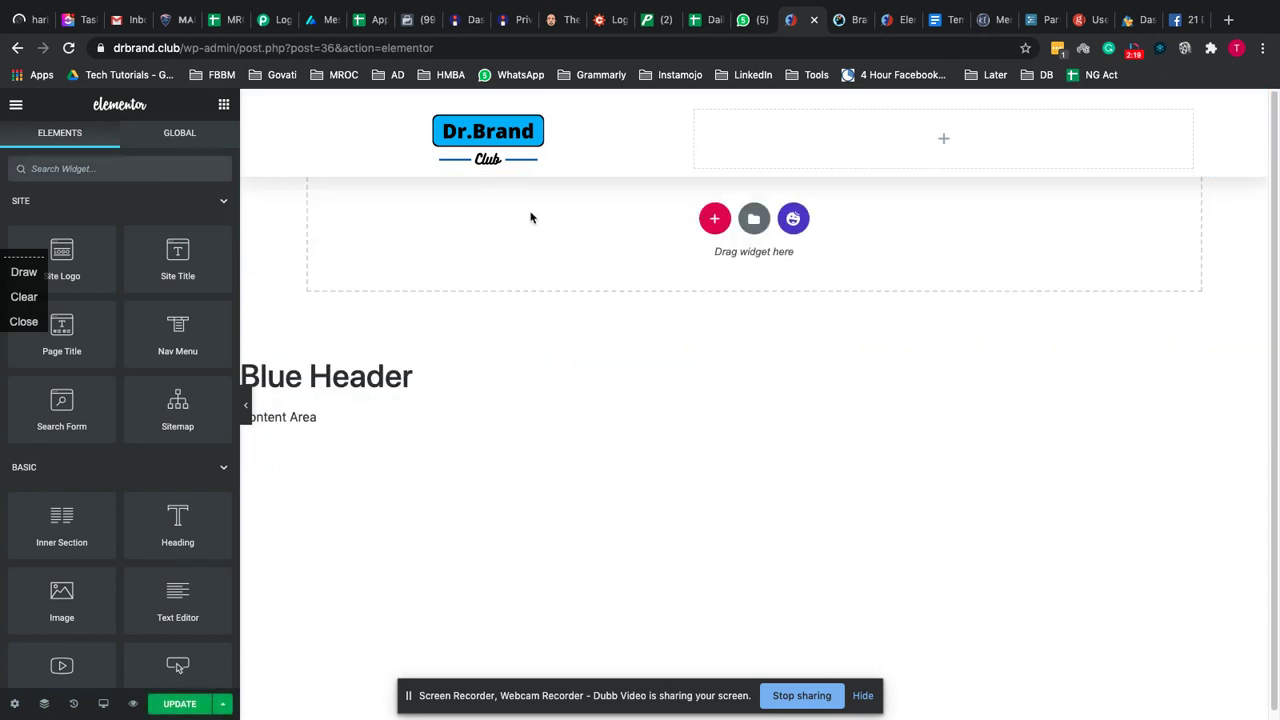
Add a Nav Menu widget showing the Main menu to the empty column beside the logo, and update the template
{"action": "left_click_drag", "start_coordinate": [151, 346], "coordinate": [940, 155]}
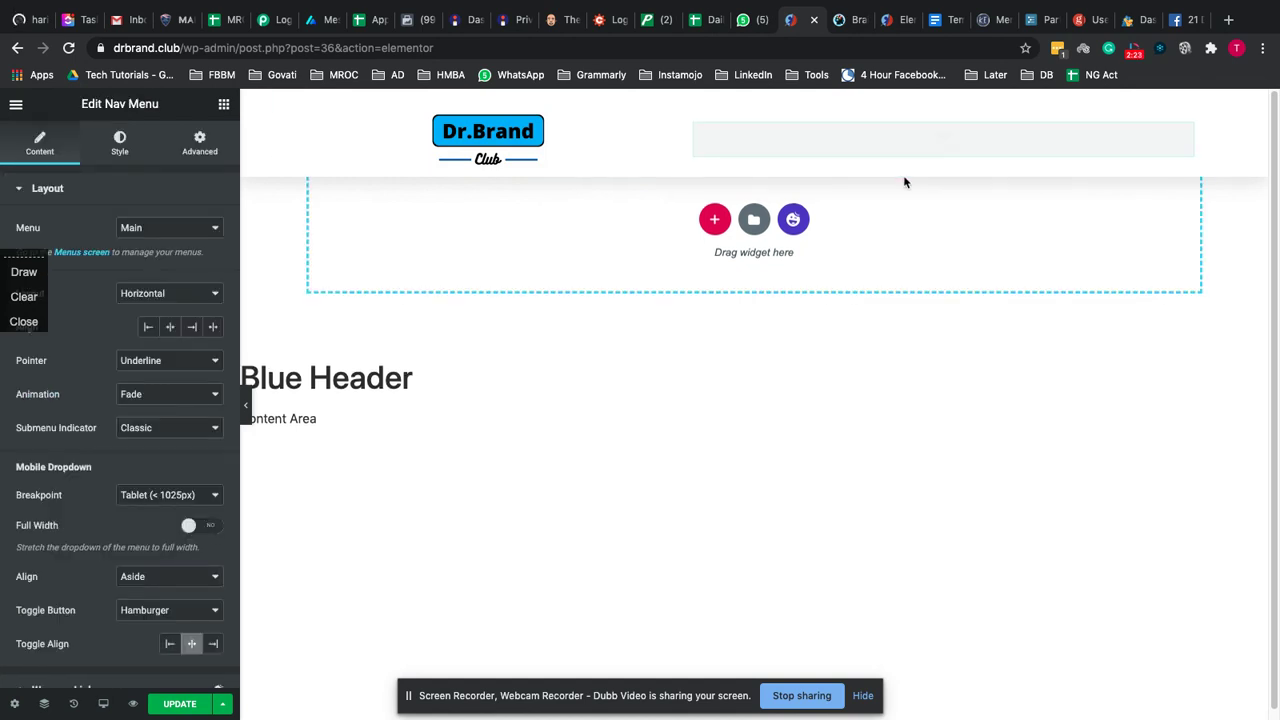
{"action": "left_click", "coordinate": [138, 230]}
{"action": "left_click", "coordinate": [142, 230]}
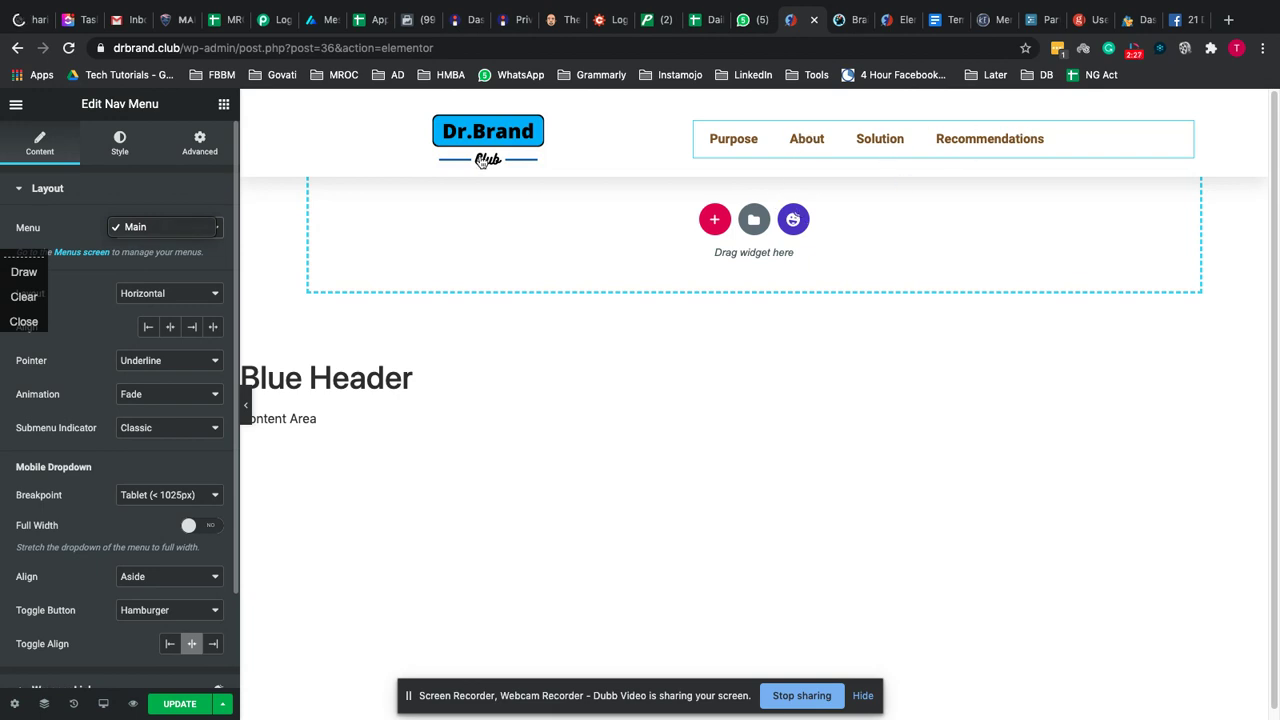
{"action": "left_click", "coordinate": [162, 708]}
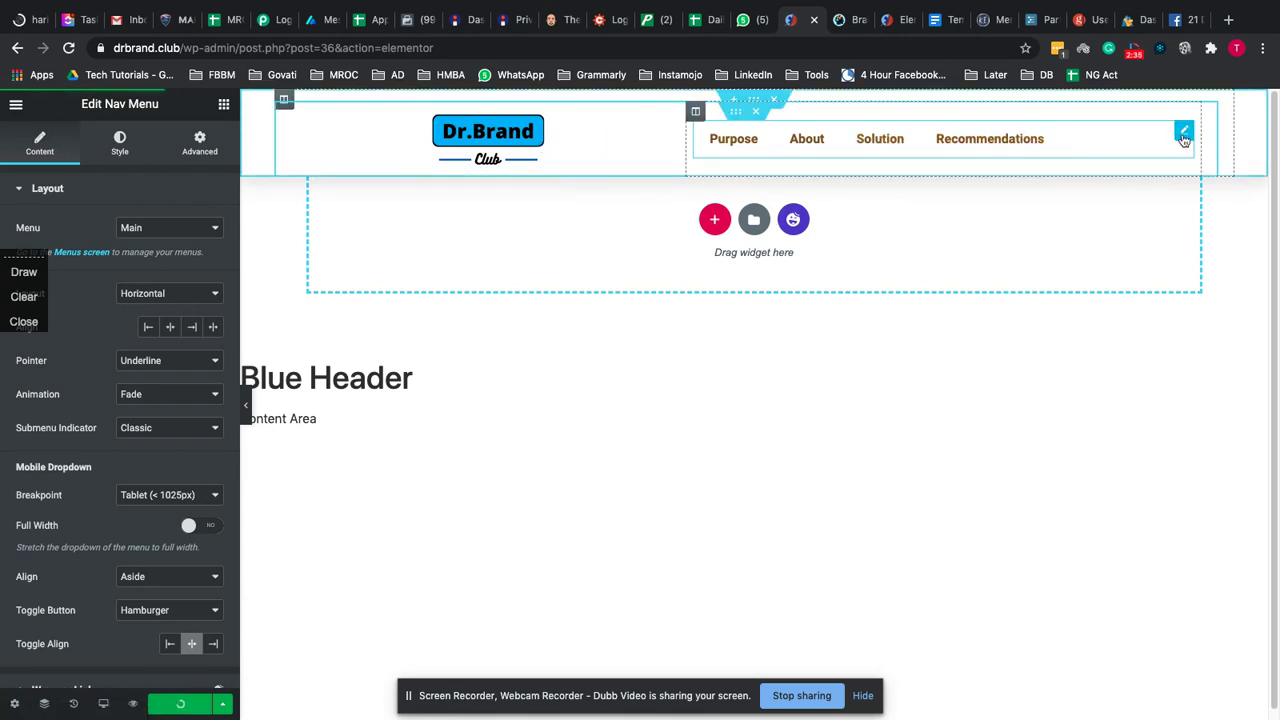
Set the nav menu's normal text color to black, #000000
{"action": "left_click", "coordinate": [124, 143]}
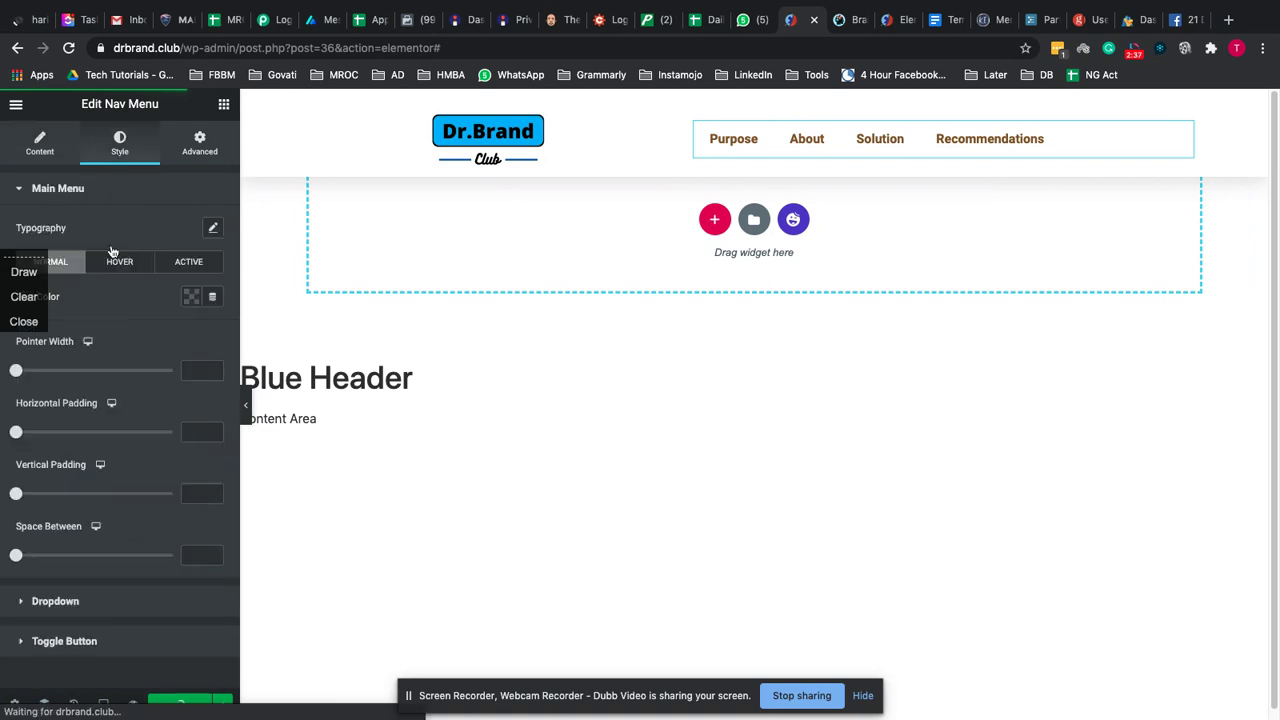
{"action": "left_click", "coordinate": [189, 300]}
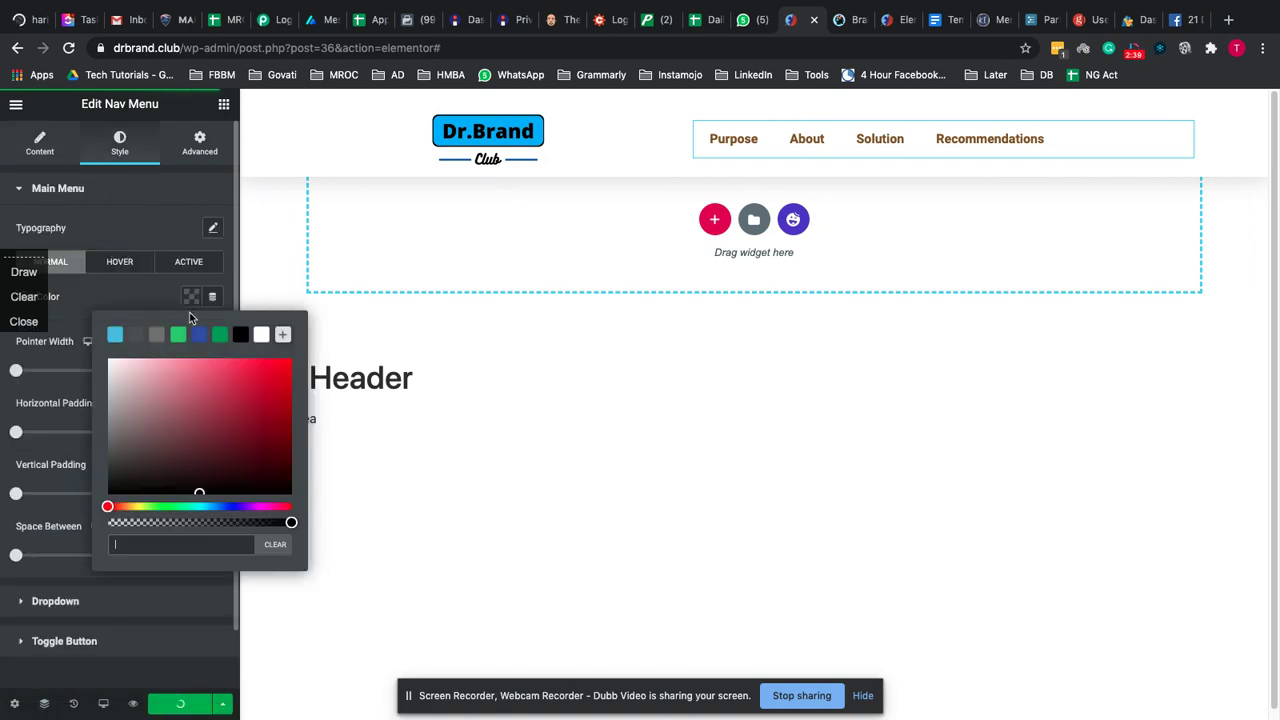
{"action": "left_click", "coordinate": [240, 335]}
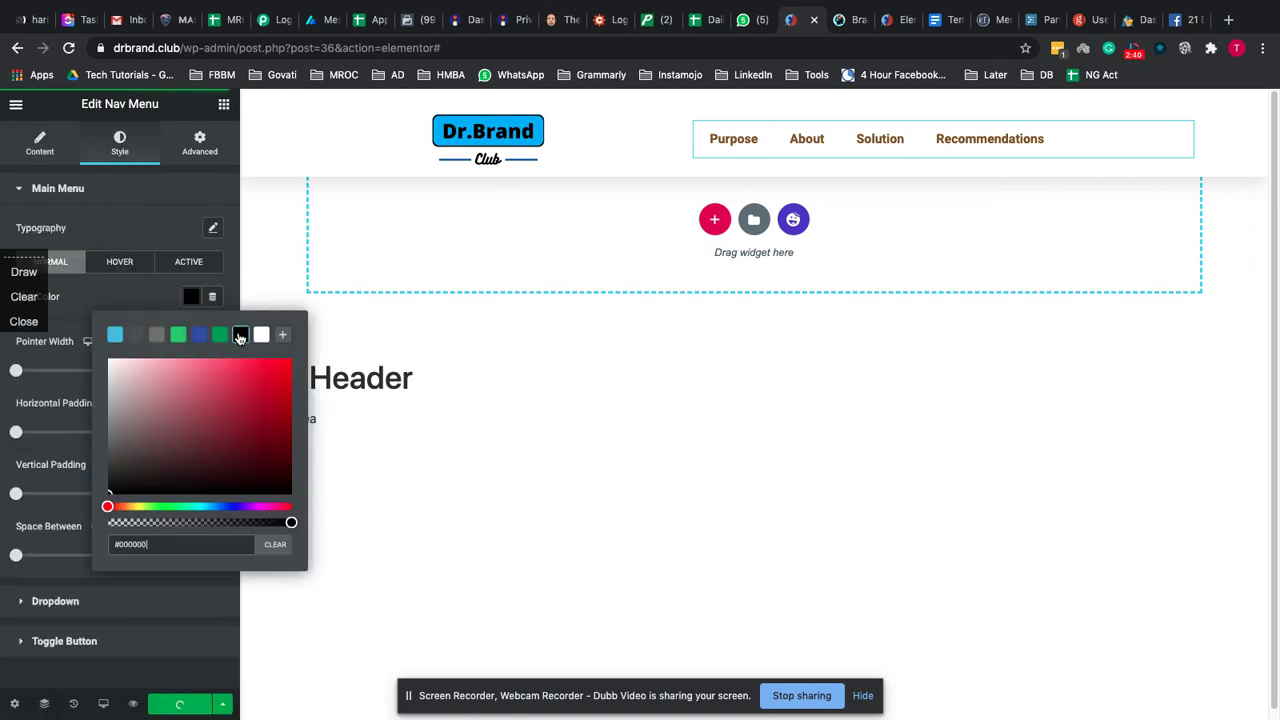
{"action": "left_click", "coordinate": [592, 345]}
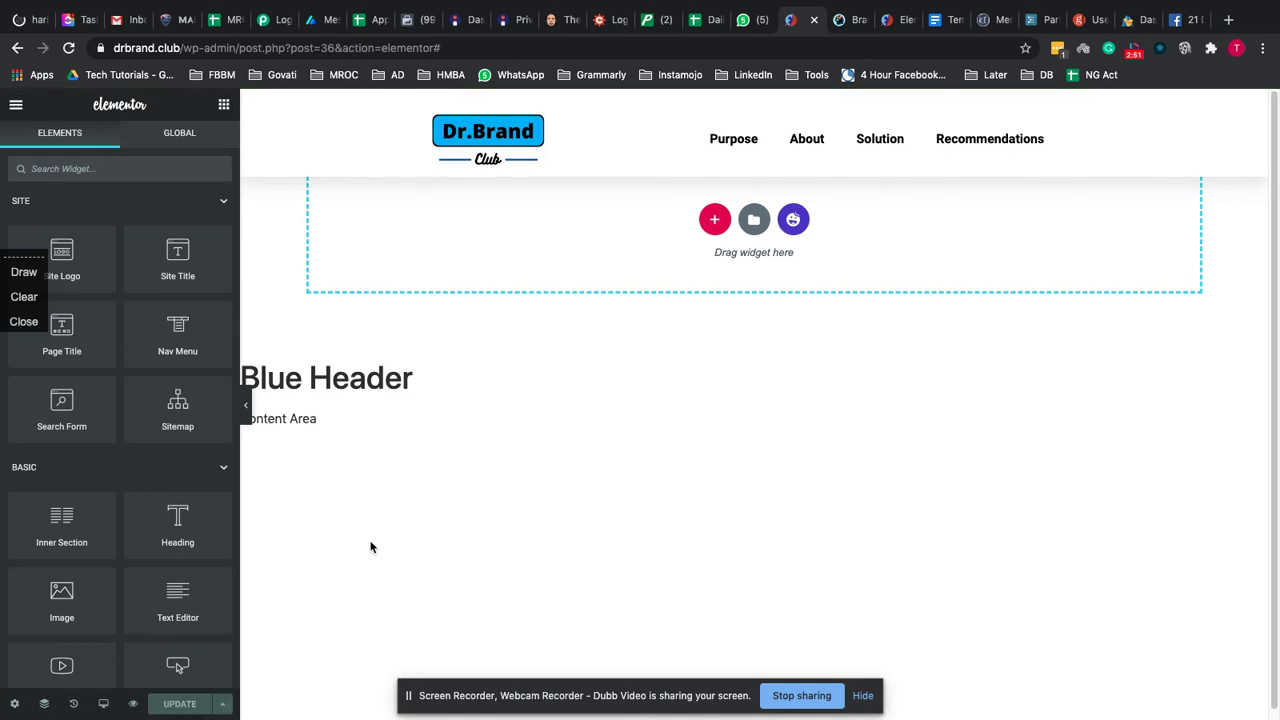
Review the header template's display conditions and close the publish settings
{"action": "left_click", "coordinate": [222, 706]}
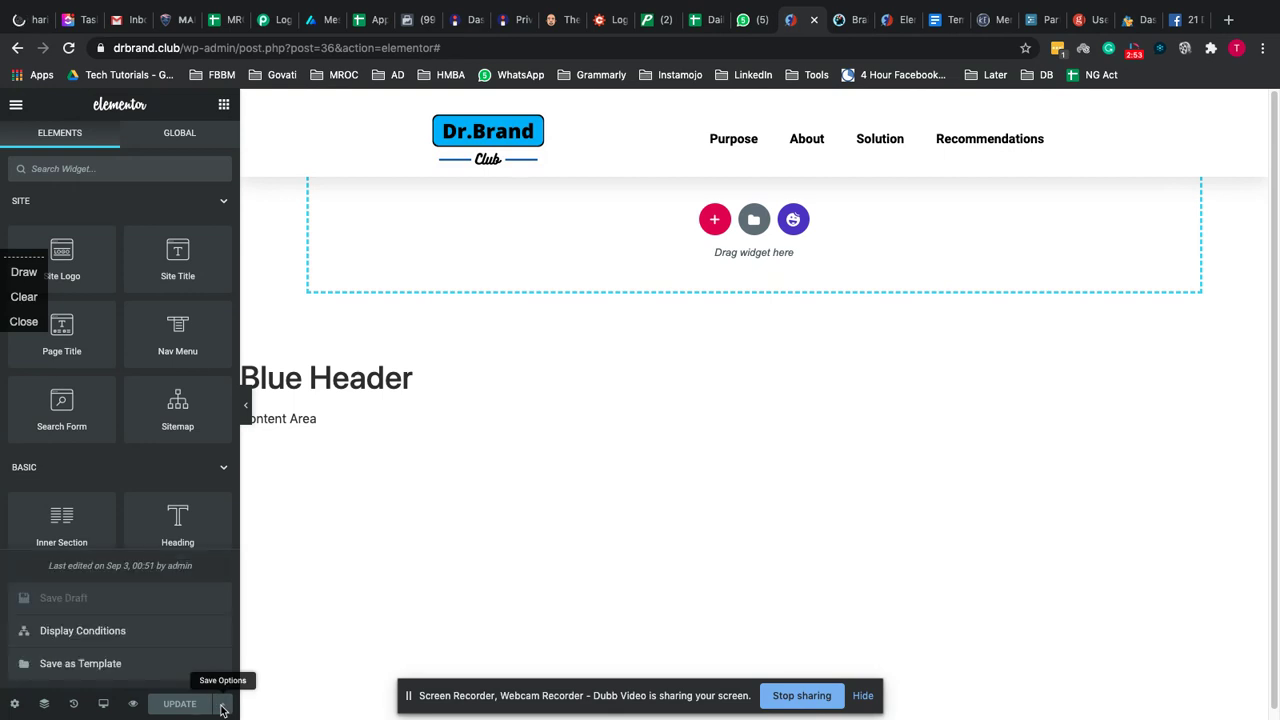
{"action": "left_click", "coordinate": [83, 631]}
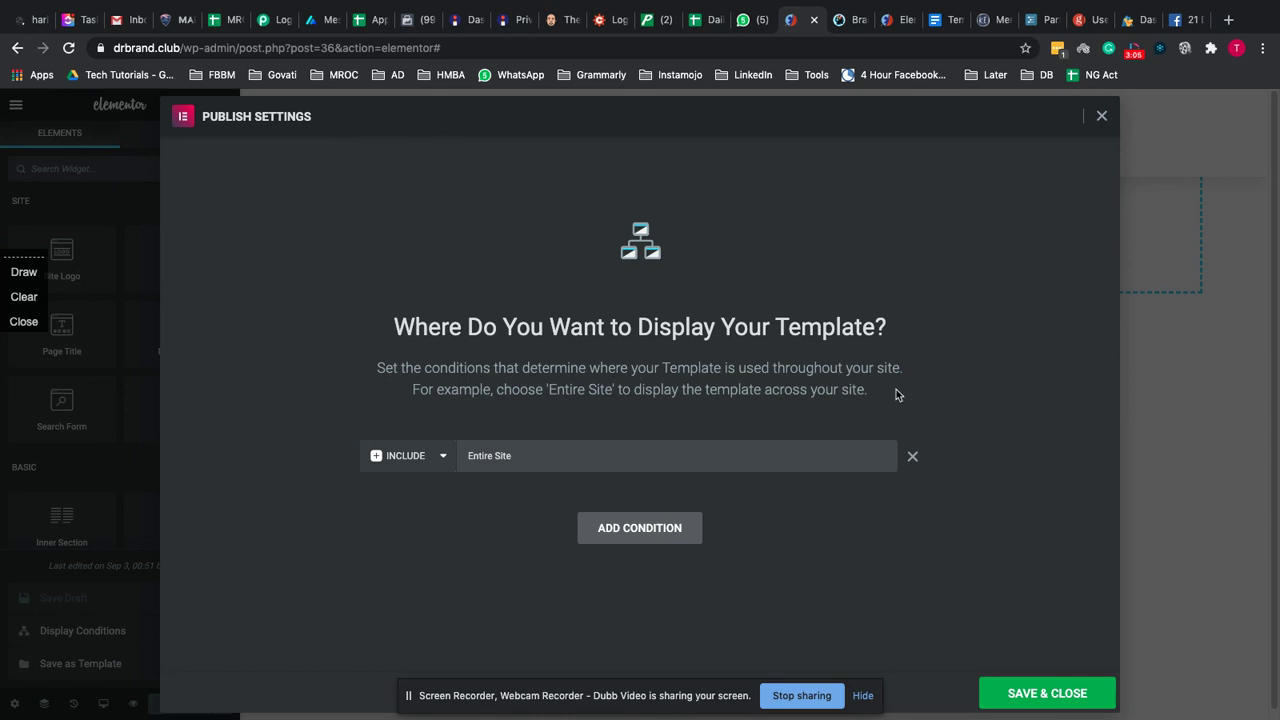
{"action": "left_click", "coordinate": [1104, 118]}
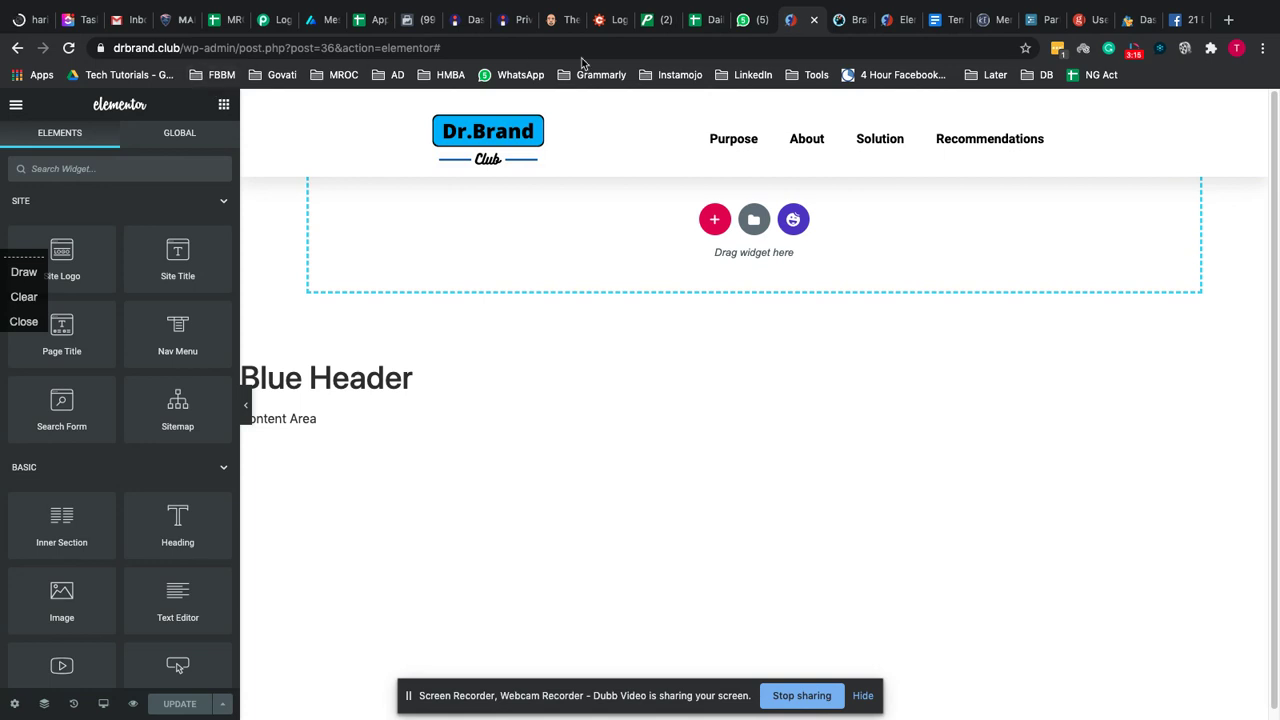
Switch to WhatsApp Web, open the chapter-5-solutions-and-limitations link in a new tab, inspect the page's header and close the tab
{"action": "left_click", "coordinate": [750, 28]}
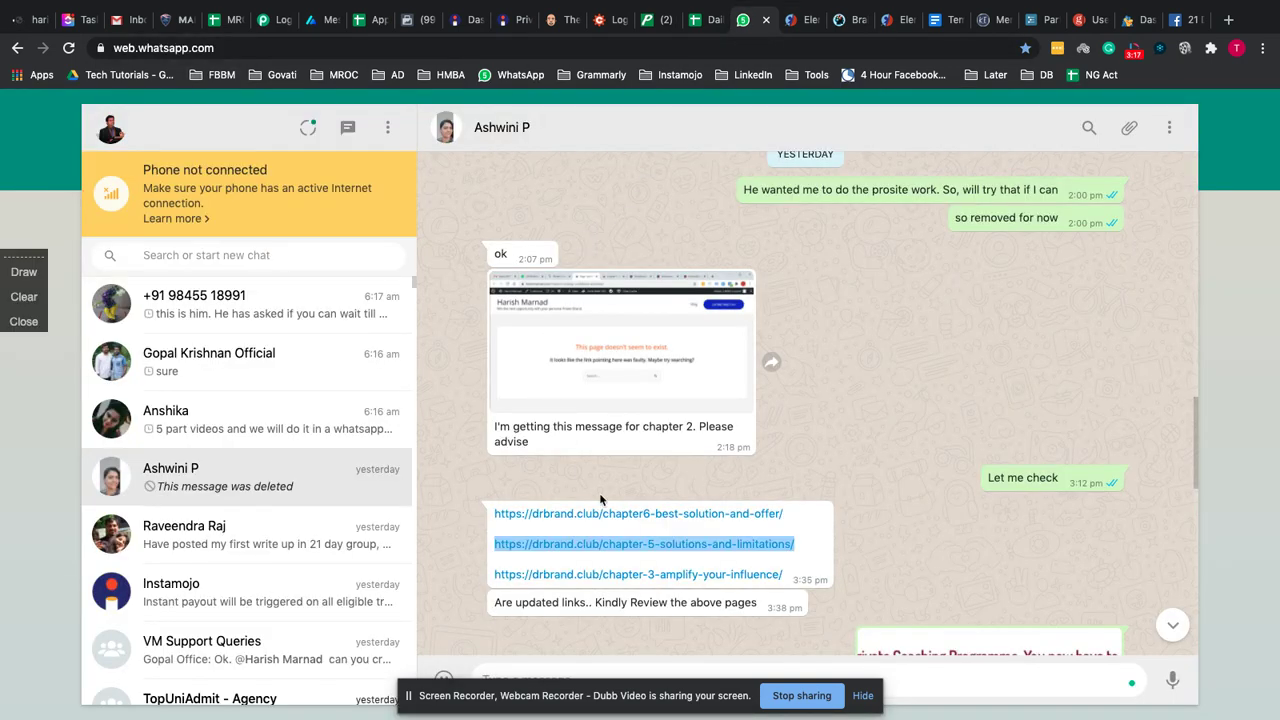
{"action": "right_click", "coordinate": [727, 549]}
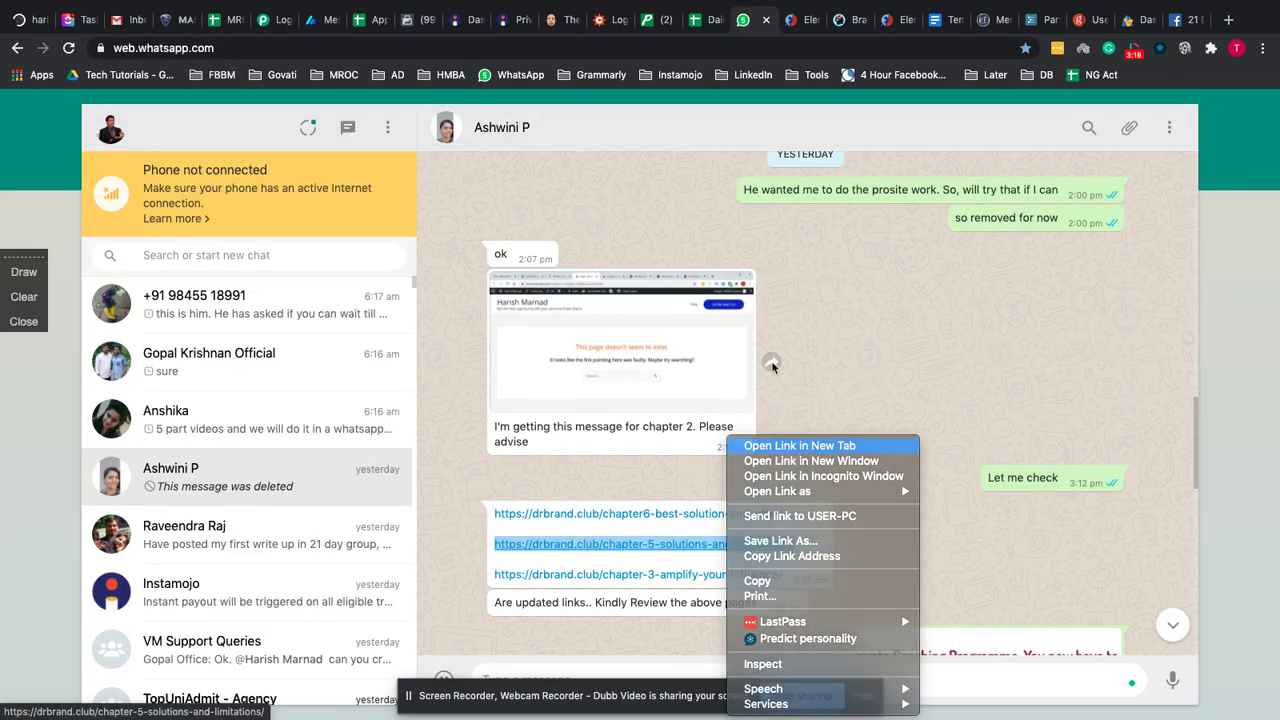
{"action": "left_click", "coordinate": [785, 444]}
{"action": "left_click", "coordinate": [768, 22]}
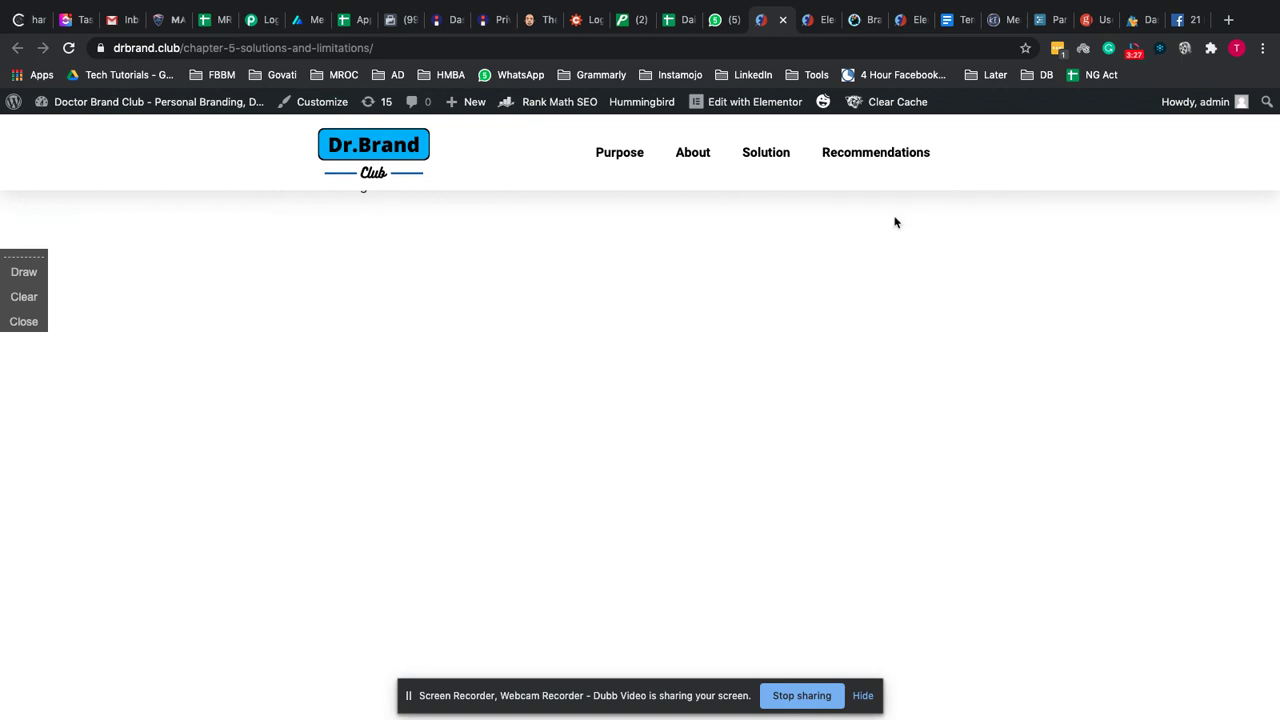
{"action": "mouse_move", "coordinate": [773, 104]}
{"action": "mouse_move", "coordinate": [790, 104]}
{"action": "left_click", "coordinate": [783, 20]}
{"action": "left_click", "coordinate": [776, 22]}
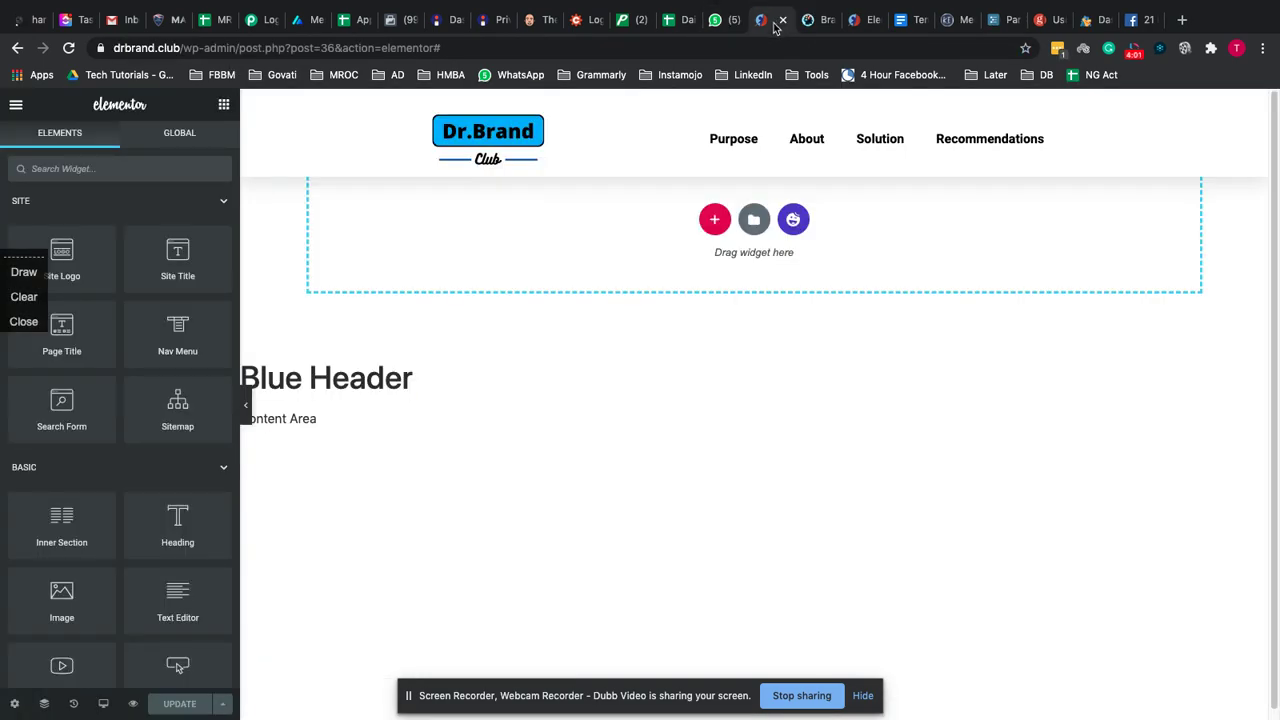
Close the Elementor editor tab and open the chapter6-best-solution-and-offer link from the WhatsApp chat
{"action": "left_click", "coordinate": [782, 21]}
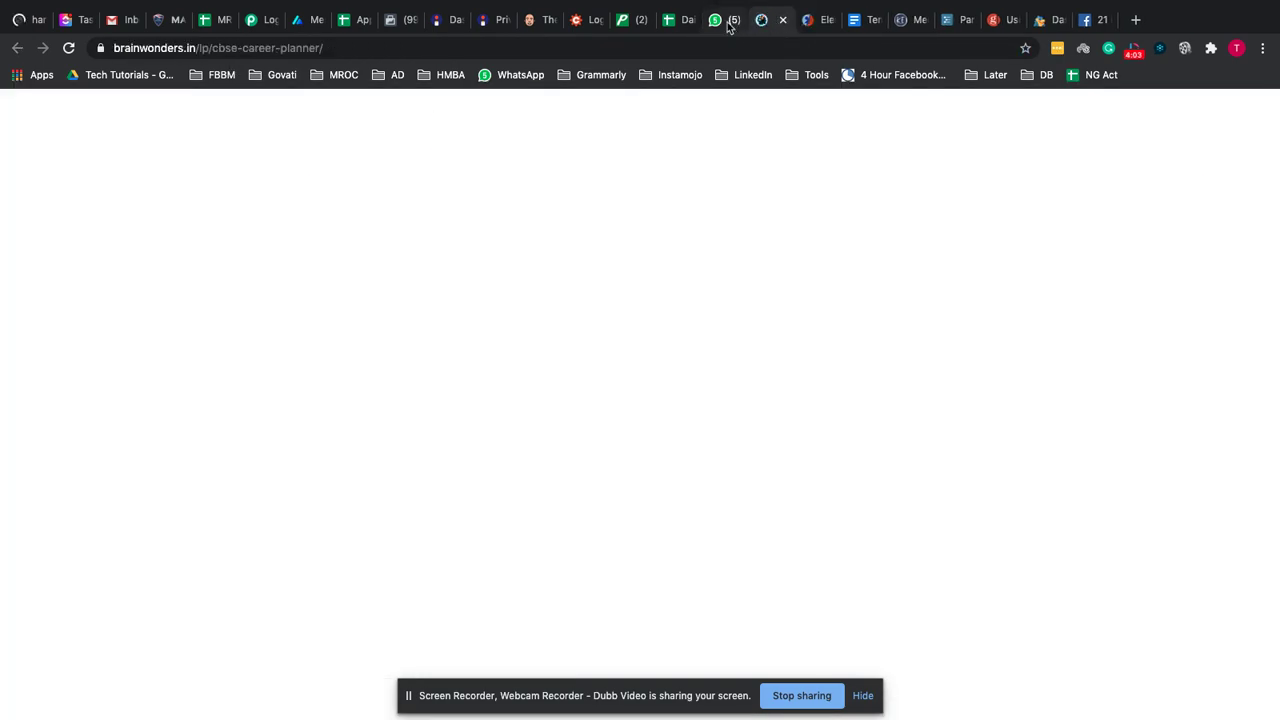
{"action": "left_click", "coordinate": [727, 20]}
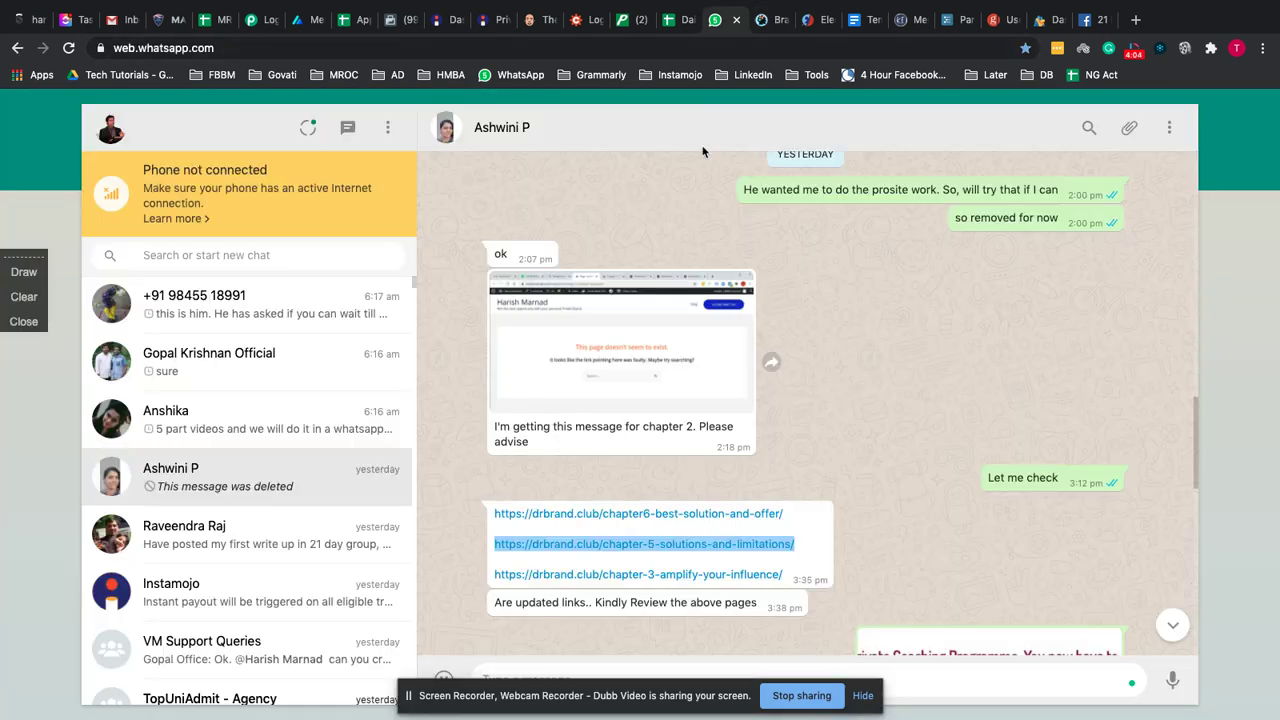
{"action": "left_click", "coordinate": [631, 516]}
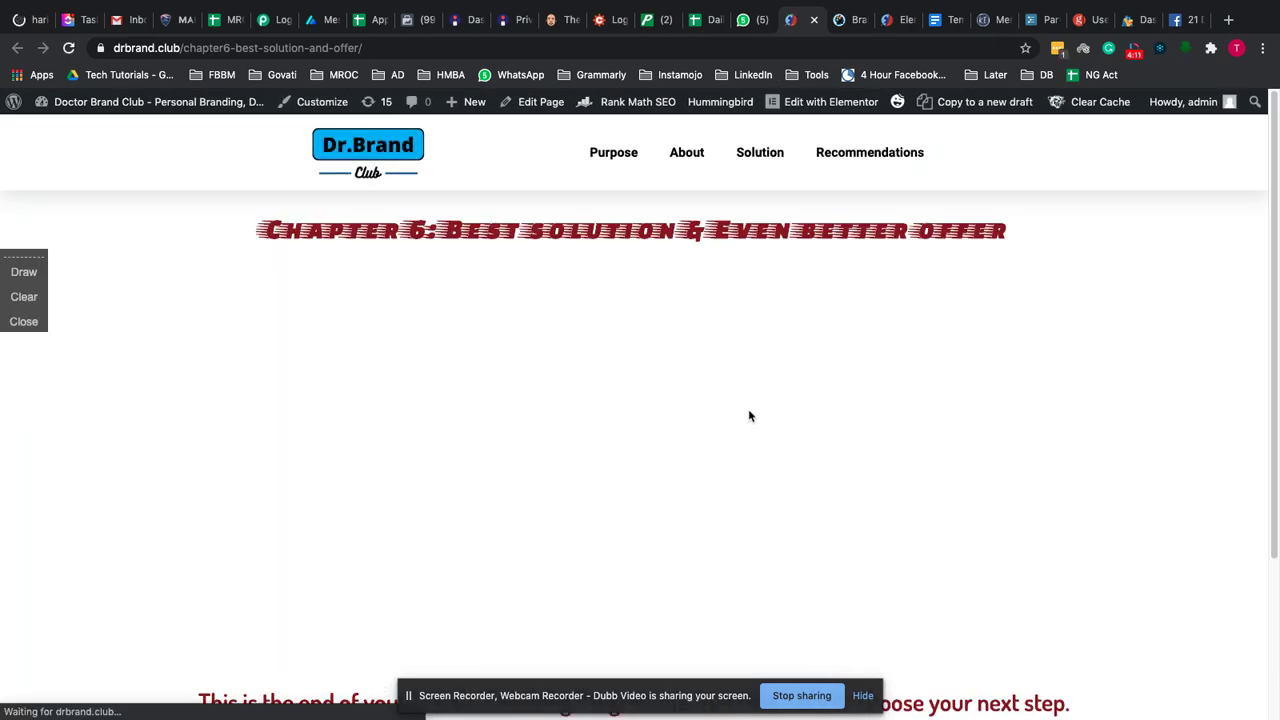
Look over the chapter 6 page from its header to the lesson thumbnails and open it for editing with Elementor
{"action": "scroll", "coordinate": [749, 416], "scroll_direction": "down", "scroll_amount": 4}
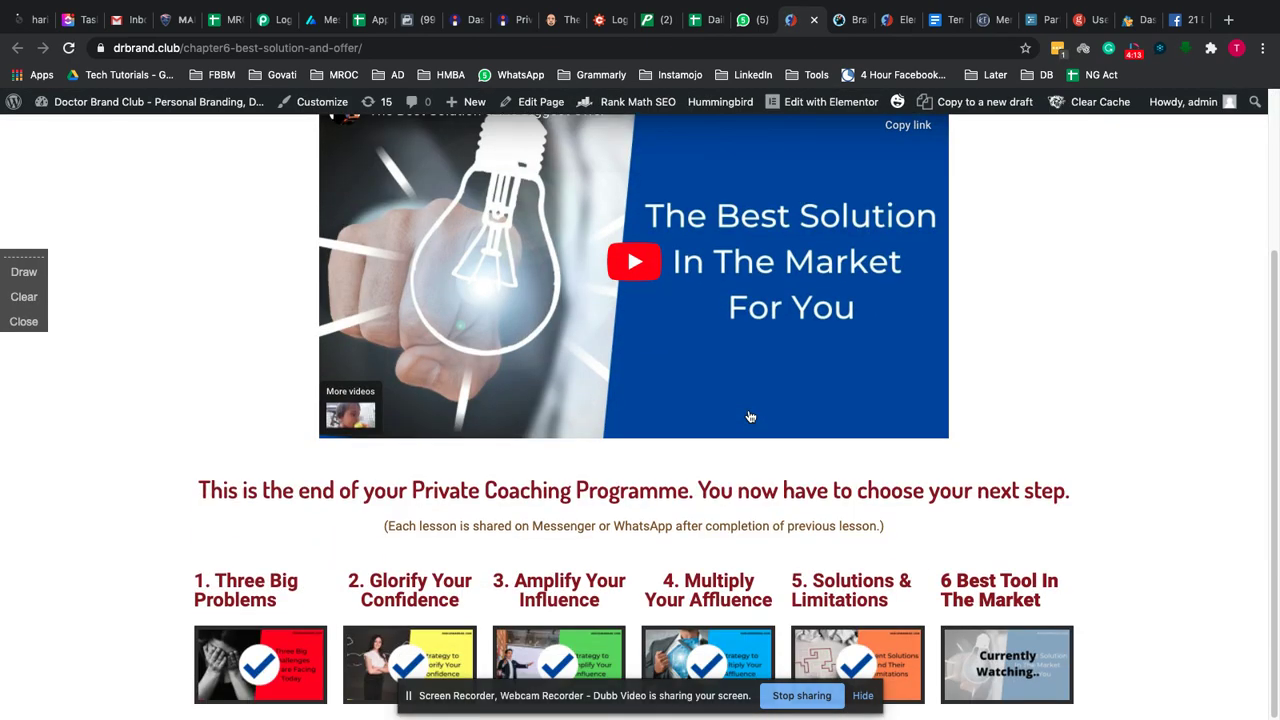
{"action": "scroll", "coordinate": [750, 416], "scroll_direction": "up", "scroll_amount": 4}
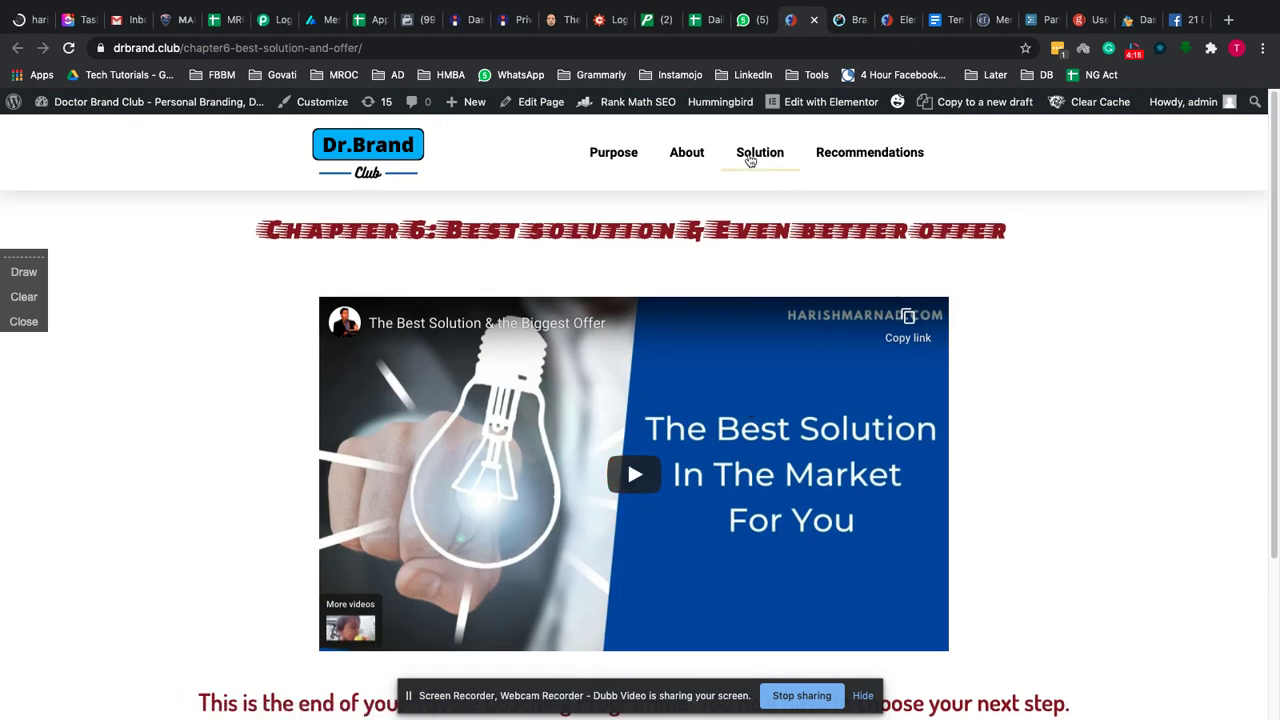
{"action": "left_click", "coordinate": [800, 107]}
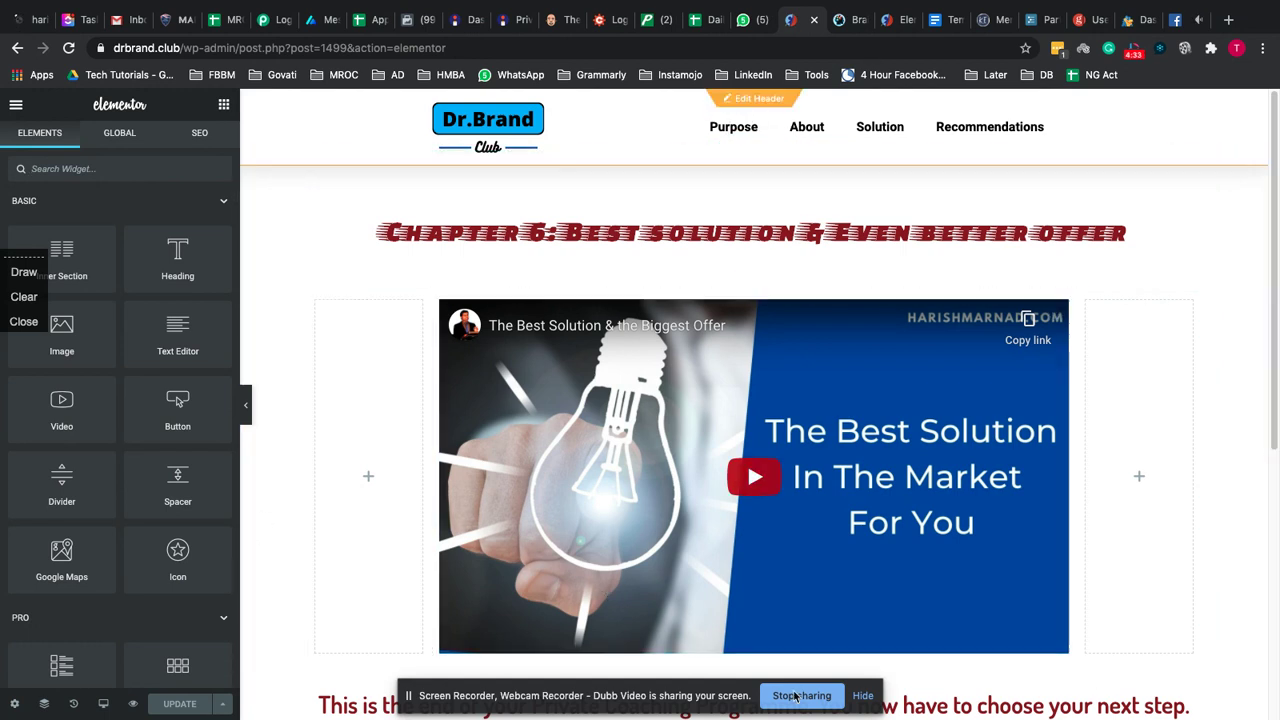
Set the chapter 6 page's layout to Elementor Canvas and update the page
{"action": "left_click", "coordinate": [13, 705]}
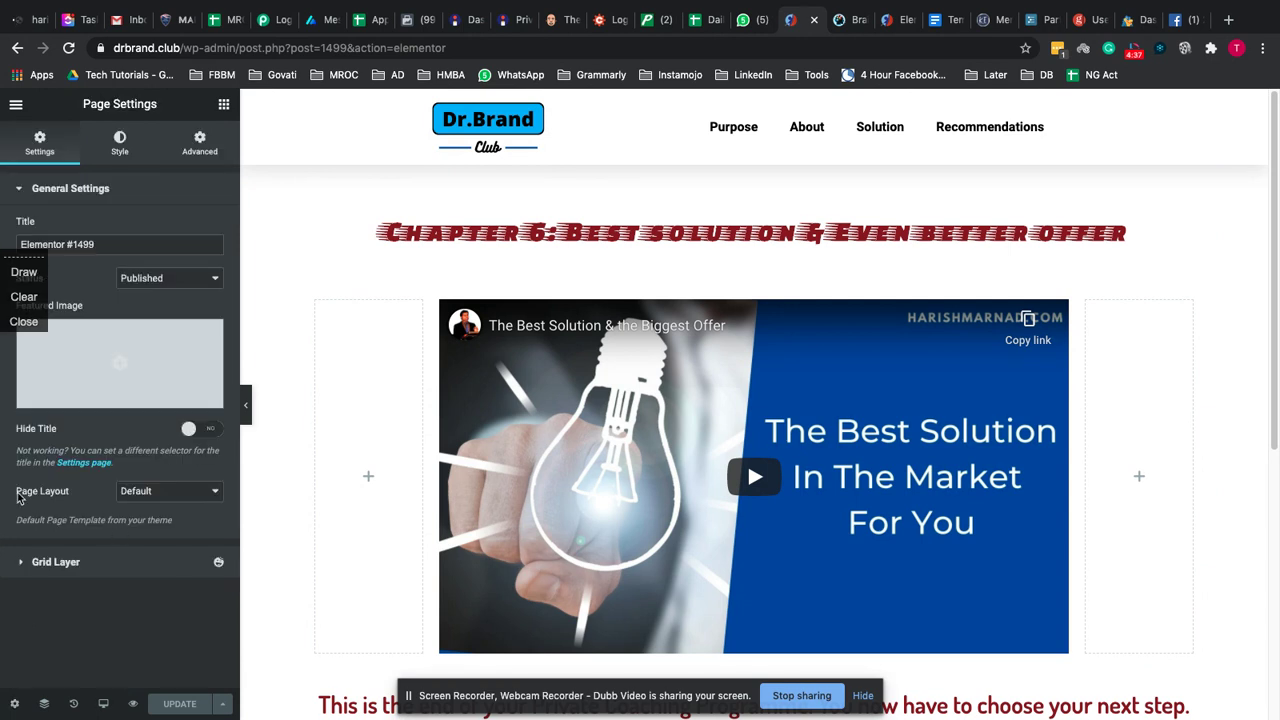
{"action": "left_click", "coordinate": [135, 491]}
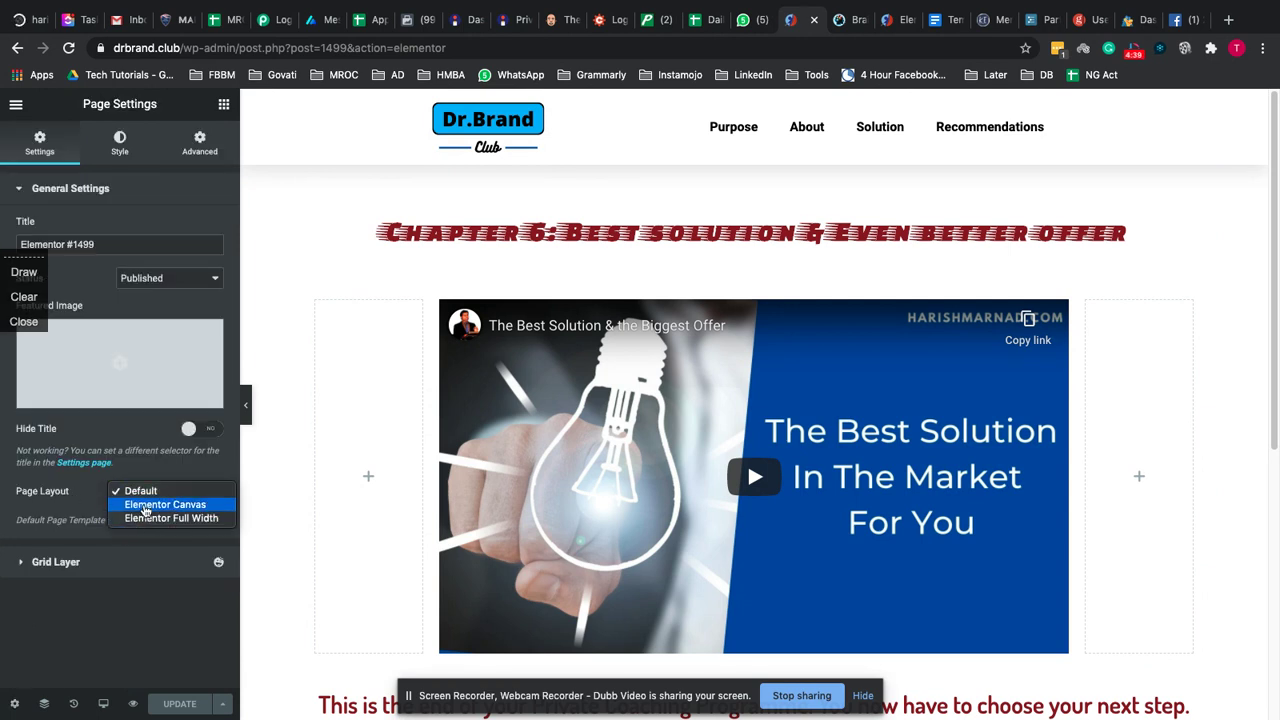
{"action": "left_click", "coordinate": [144, 506]}
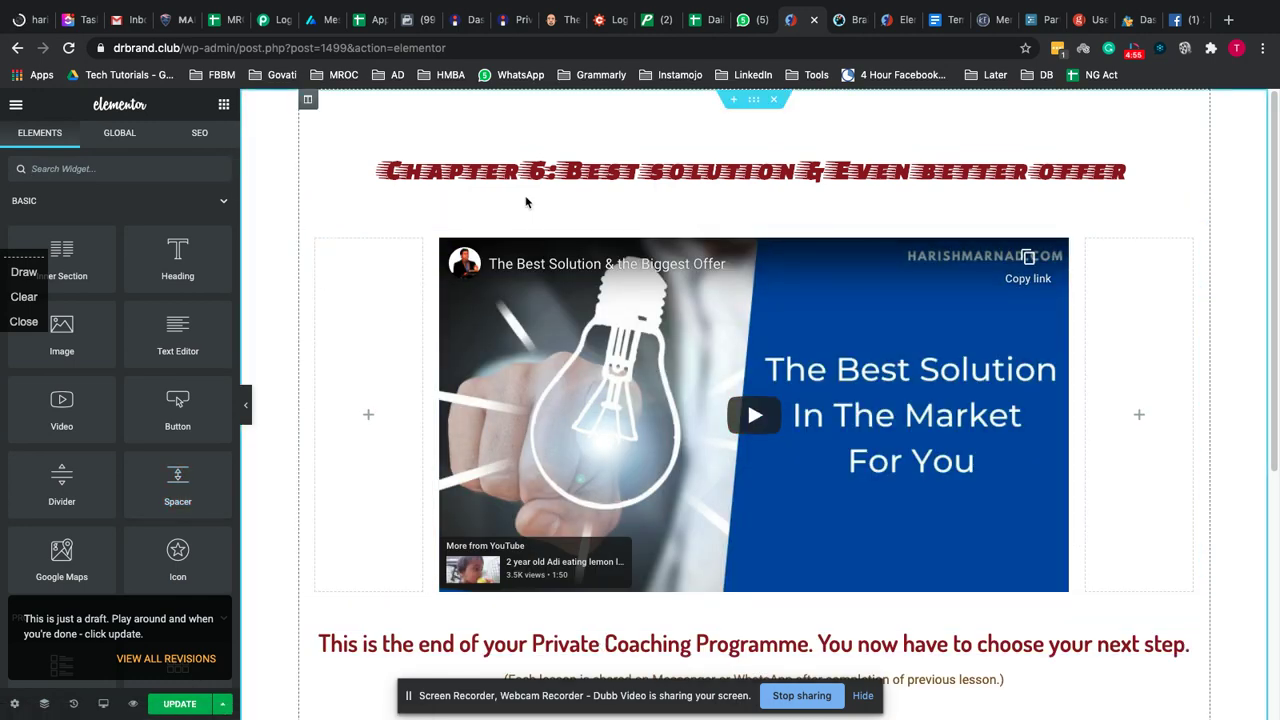
{"action": "scroll", "coordinate": [825, 653], "scroll_direction": "down", "scroll_amount": 3}
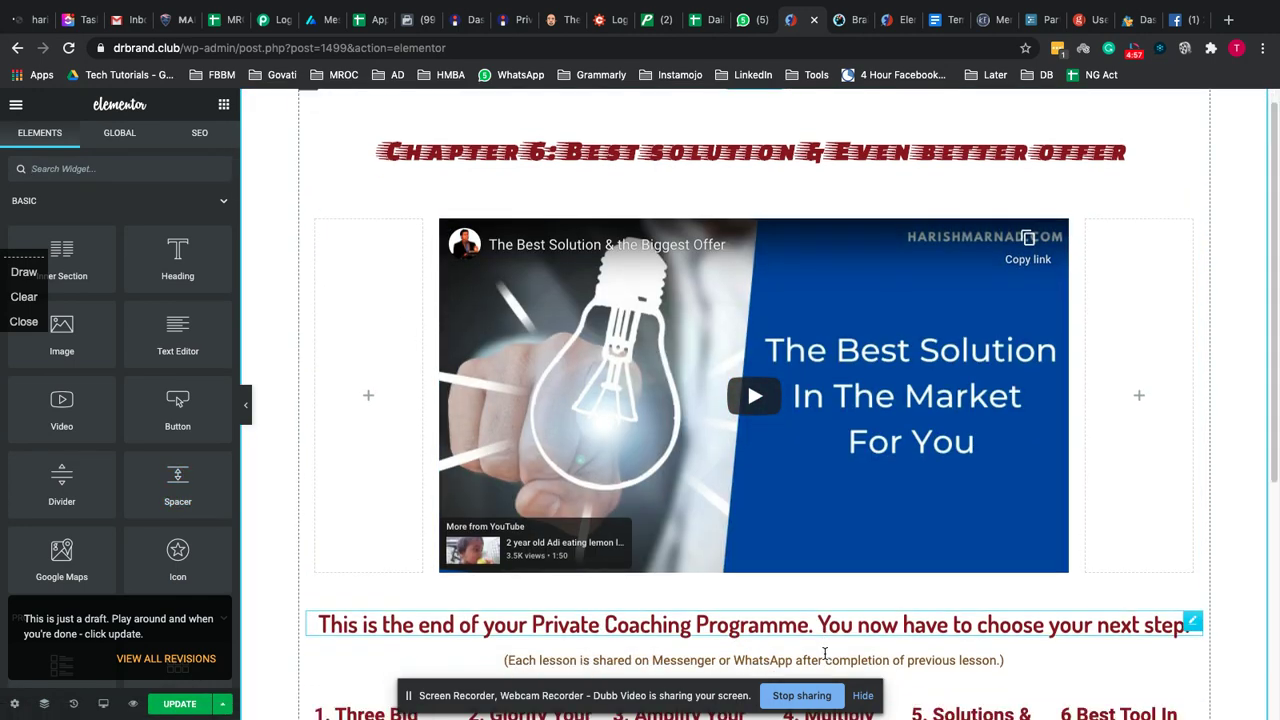
{"action": "left_click", "coordinate": [168, 705]}
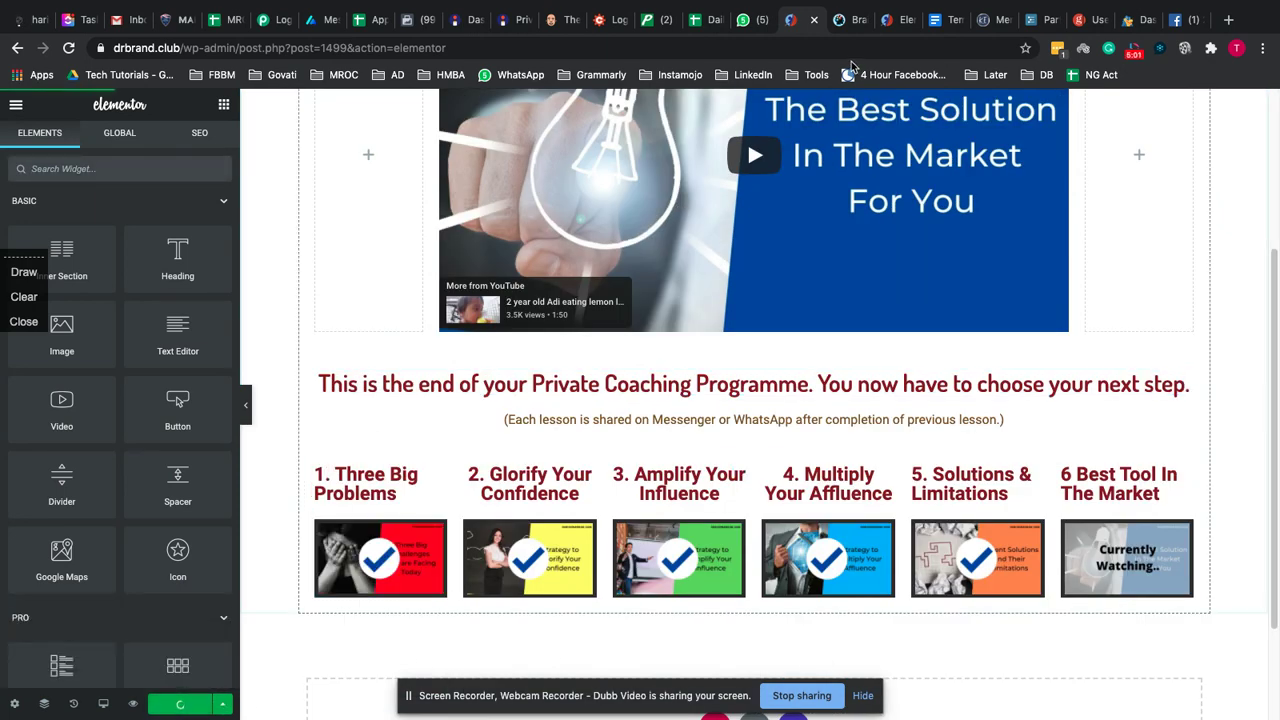
Switch to WhatsApp Web and read the chat's feedback on the chapter pages' fonts, headings, thumbnails and the chapter 2 link
{"action": "left_click", "coordinate": [752, 19]}
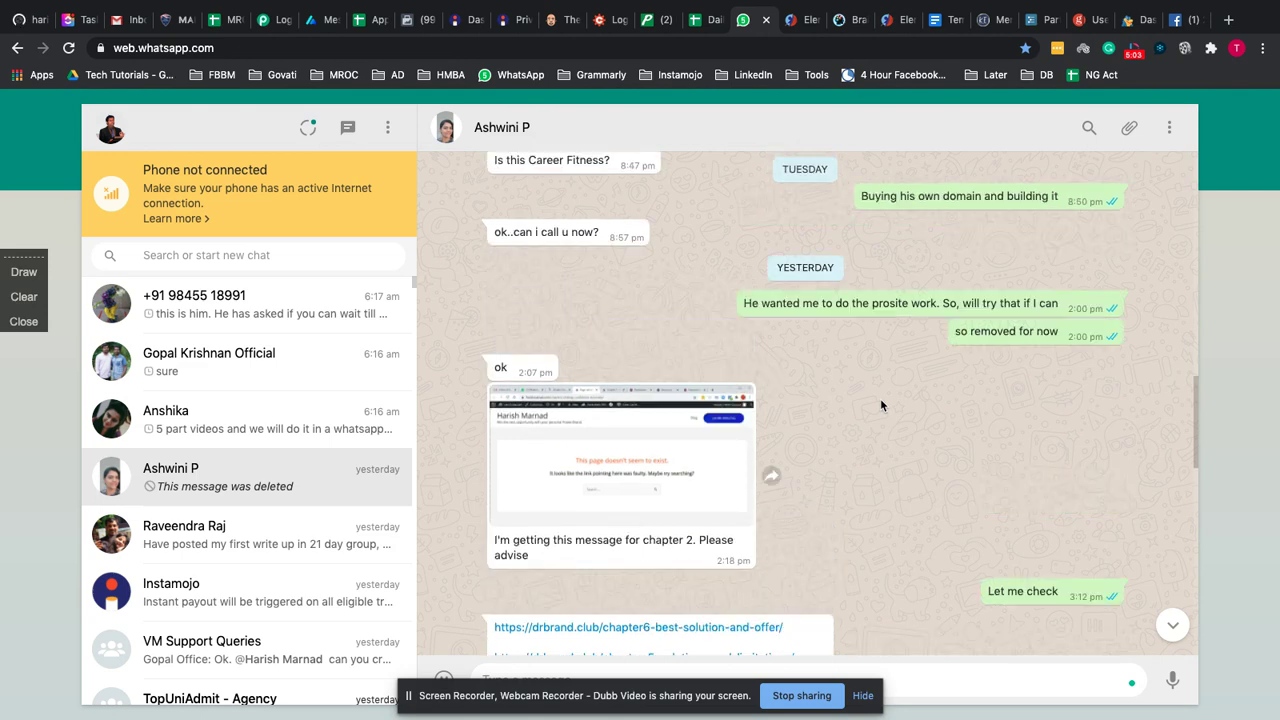
{"action": "scroll", "coordinate": [880, 405], "scroll_direction": "down", "scroll_amount": 3}
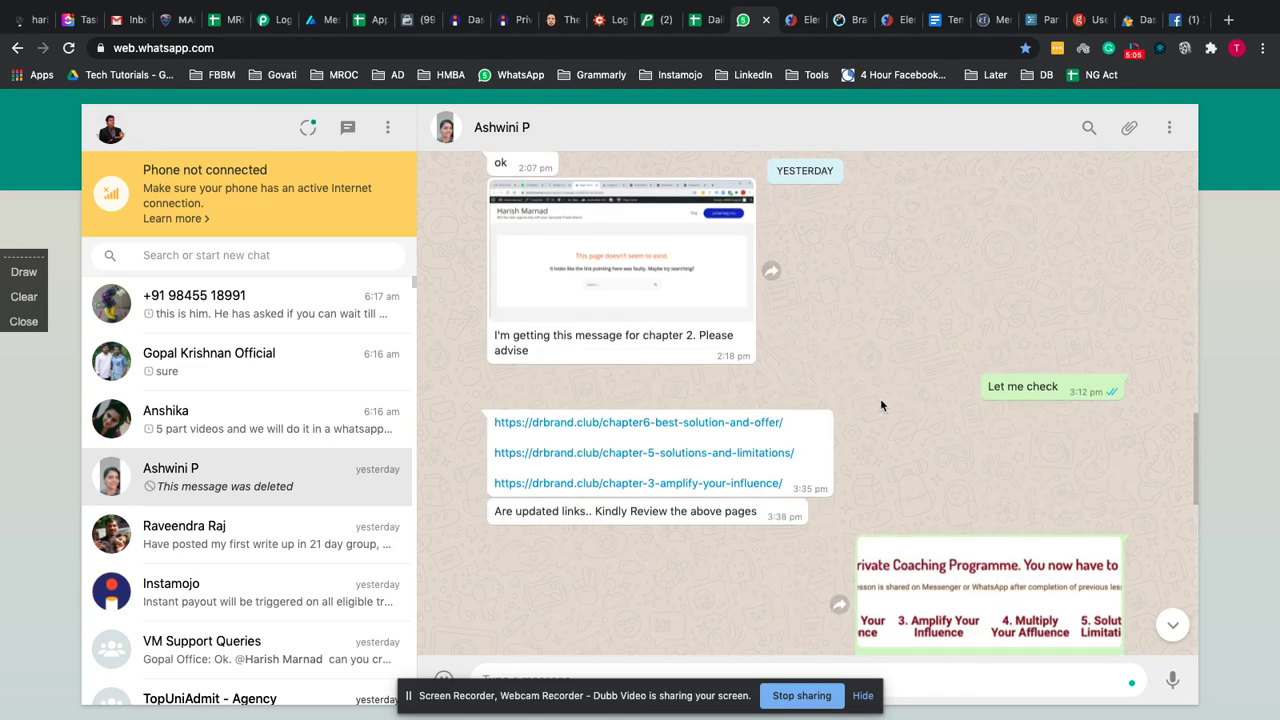
{"action": "scroll", "coordinate": [880, 405], "scroll_direction": "down", "scroll_amount": 2}
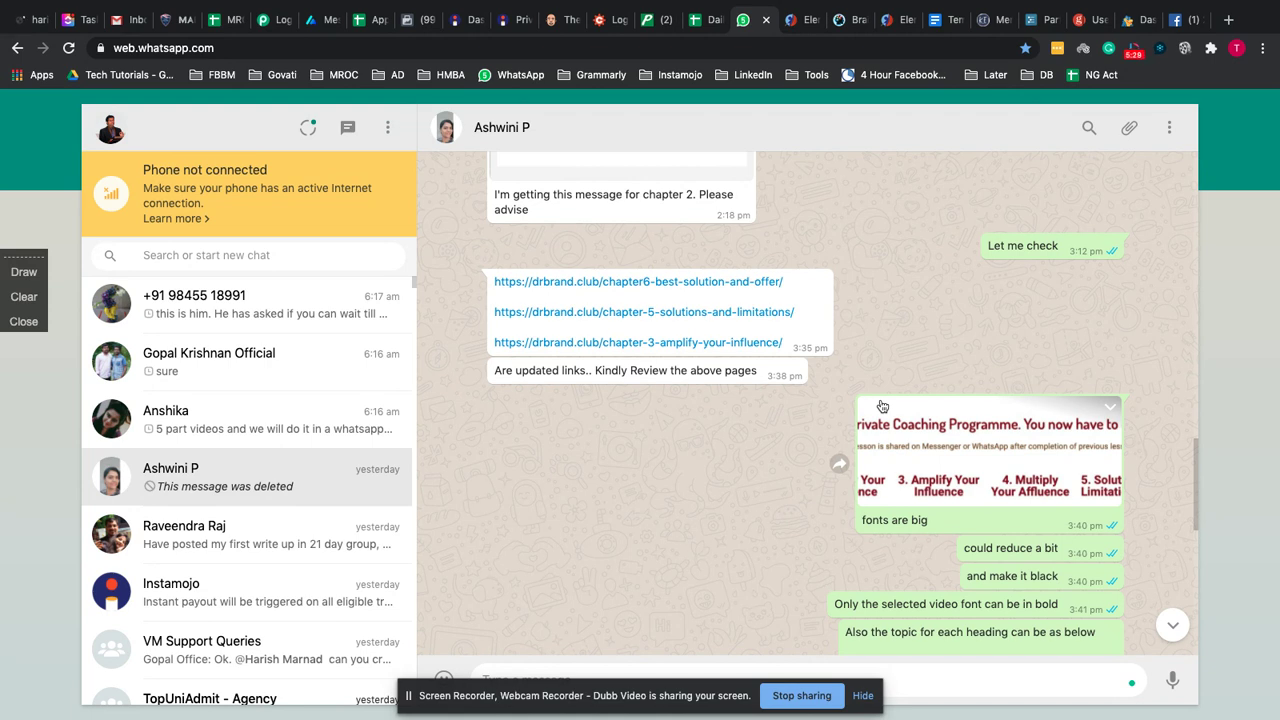
{"action": "scroll", "coordinate": [971, 418], "scroll_direction": "up", "scroll_amount": 6}
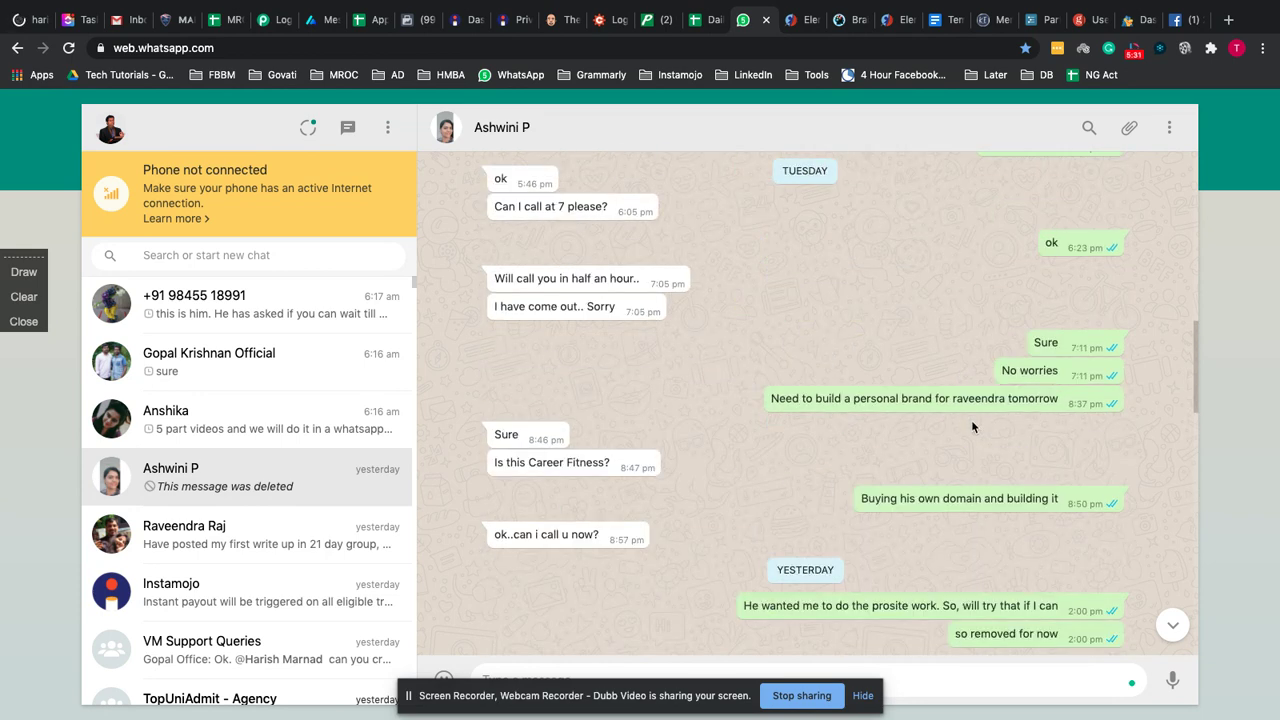
{"action": "scroll", "coordinate": [971, 418], "scroll_direction": "down", "scroll_amount": 10}
{"action": "scroll", "coordinate": [971, 427], "scroll_direction": "down", "scroll_amount": 3}
{"action": "scroll", "coordinate": [950, 423], "scroll_direction": "up", "scroll_amount": 5}
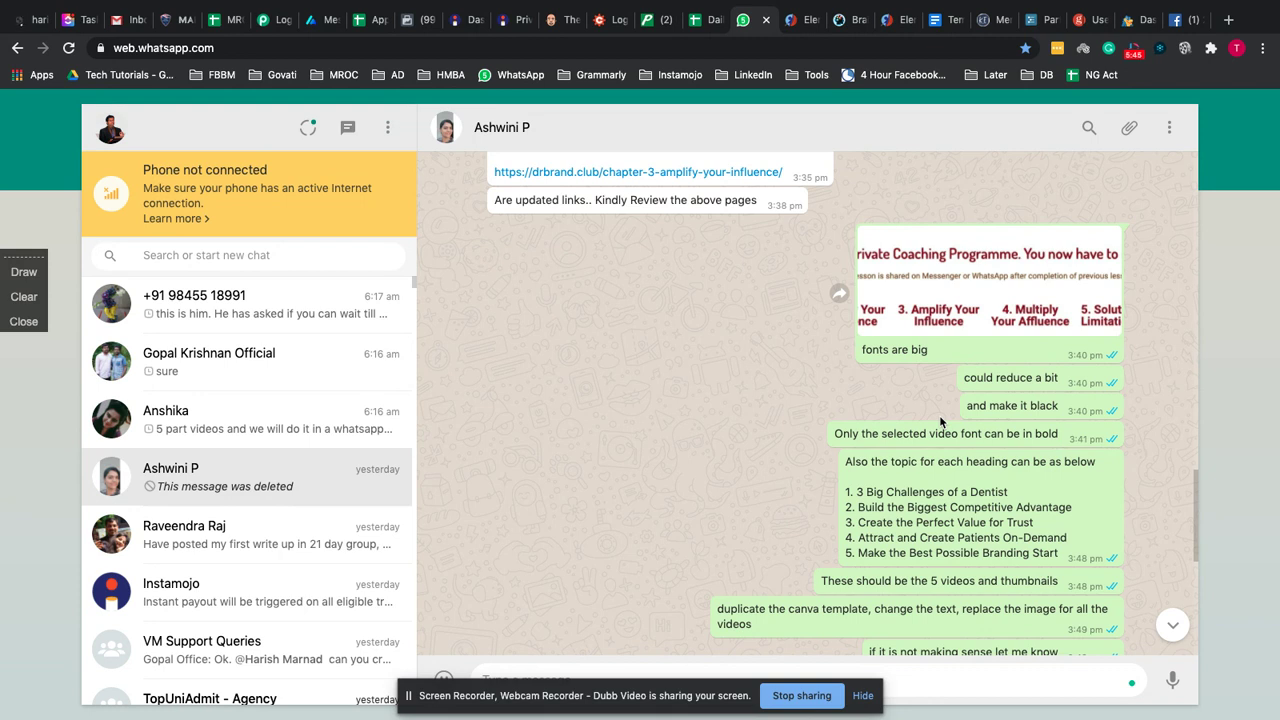
{"action": "scroll", "coordinate": [940, 422], "scroll_direction": "down", "scroll_amount": 6}
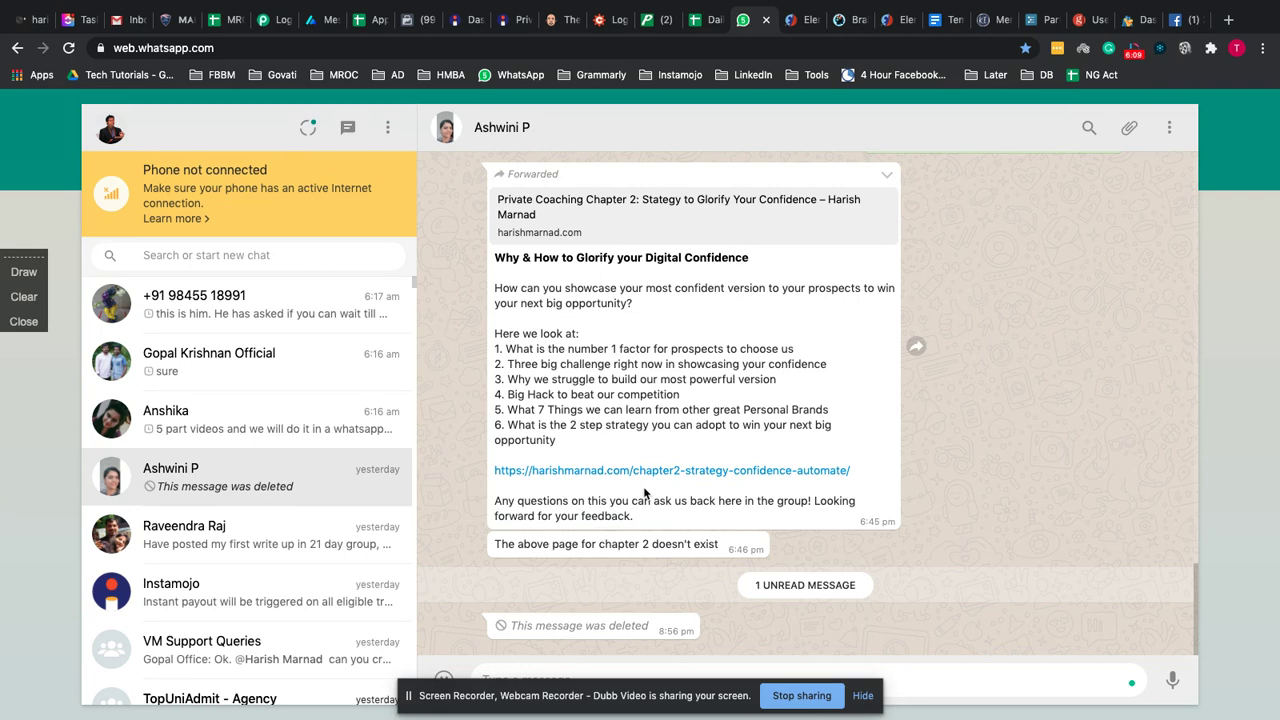
{"action": "scroll", "coordinate": [700, 490], "scroll_direction": "up", "scroll_amount": 5}
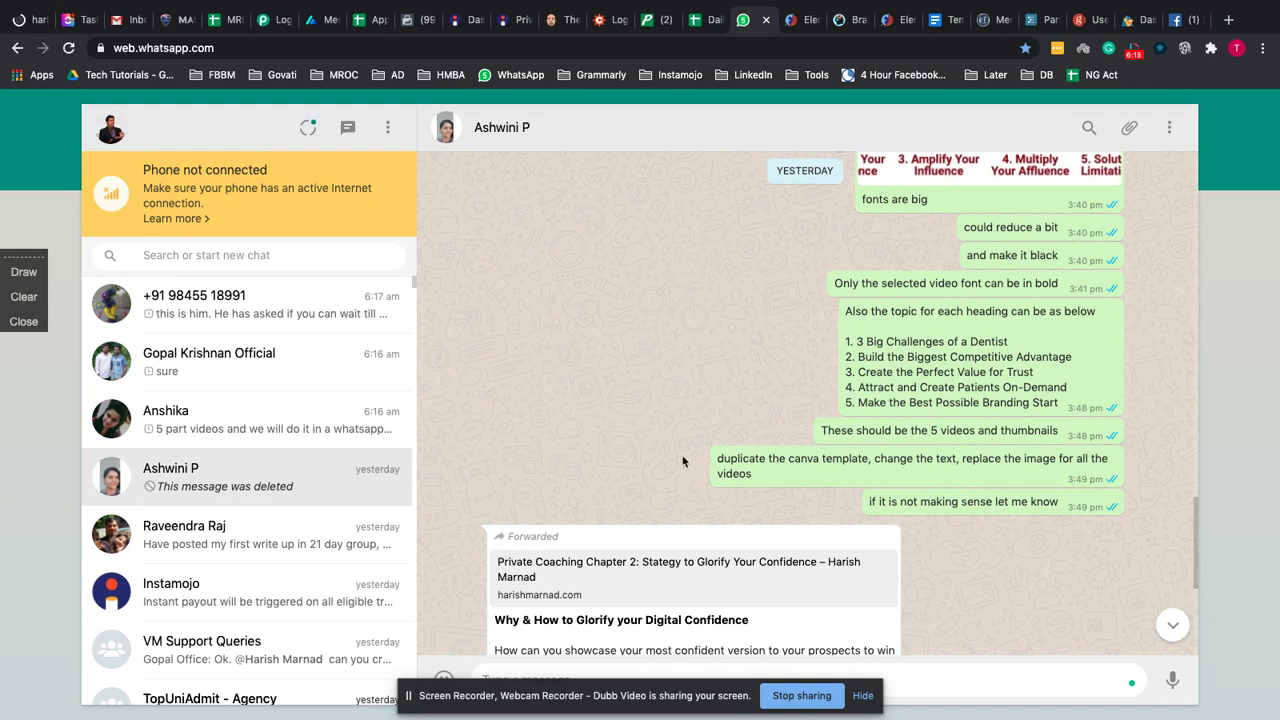
Go through the five video topics in the chat message, highlighting them from "3 Big Challenges of a Dentist" to "Make the Best Possible Branding Start"
{"action": "left_click_drag", "start_coordinate": [1062, 408], "coordinate": [1045, 343]}
{"action": "left_click", "coordinate": [917, 341]}
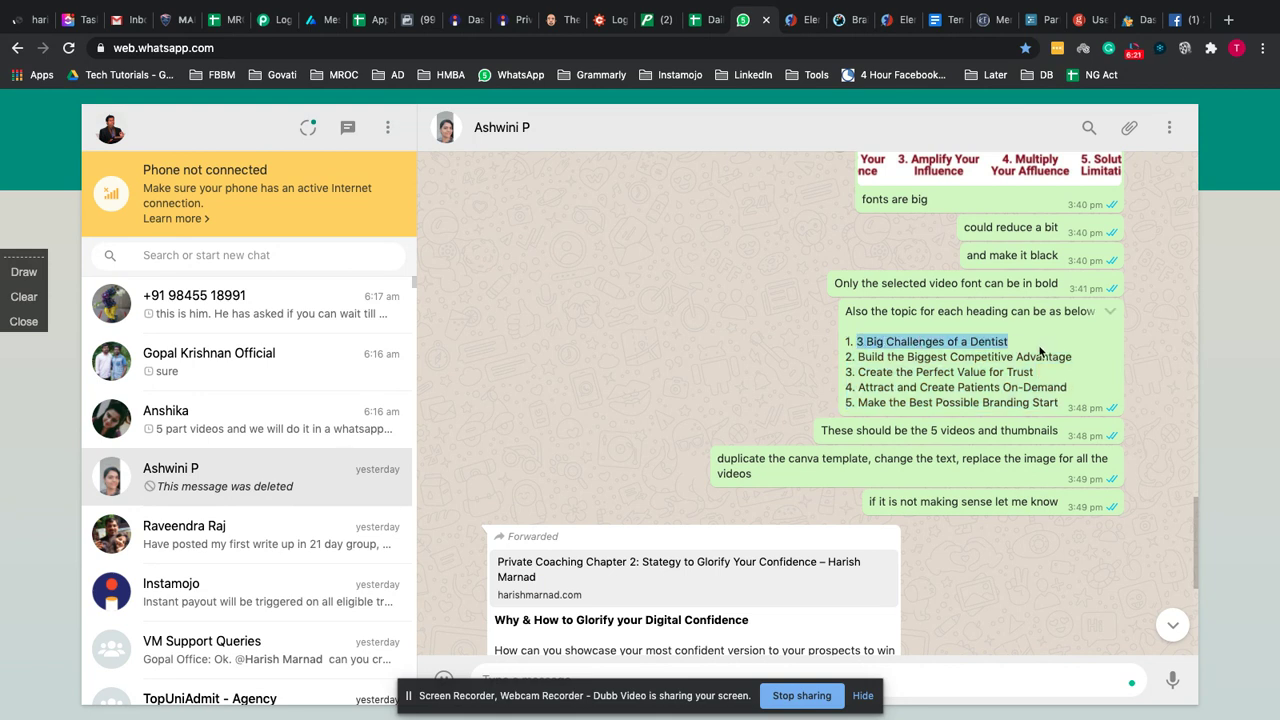
{"action": "left_click", "coordinate": [861, 353]}
{"action": "left_click_drag", "start_coordinate": [859, 356], "coordinate": [1092, 361]}
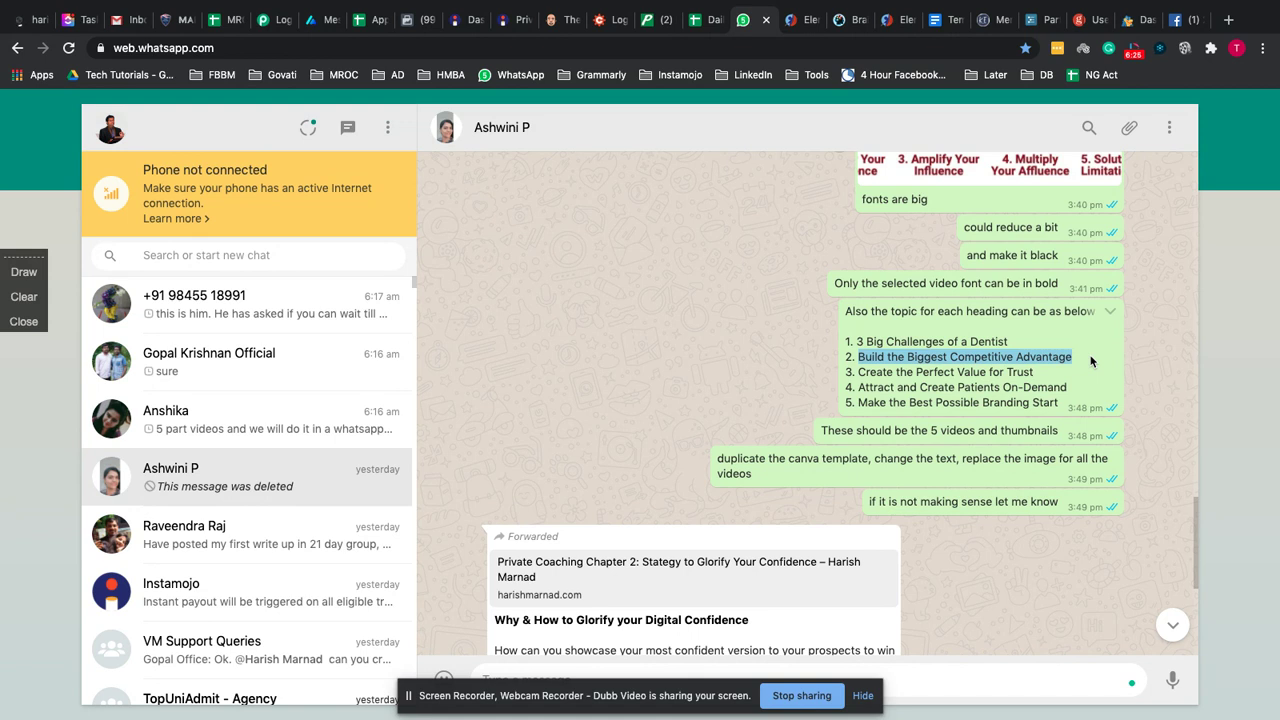
{"action": "left_click", "coordinate": [1049, 381]}
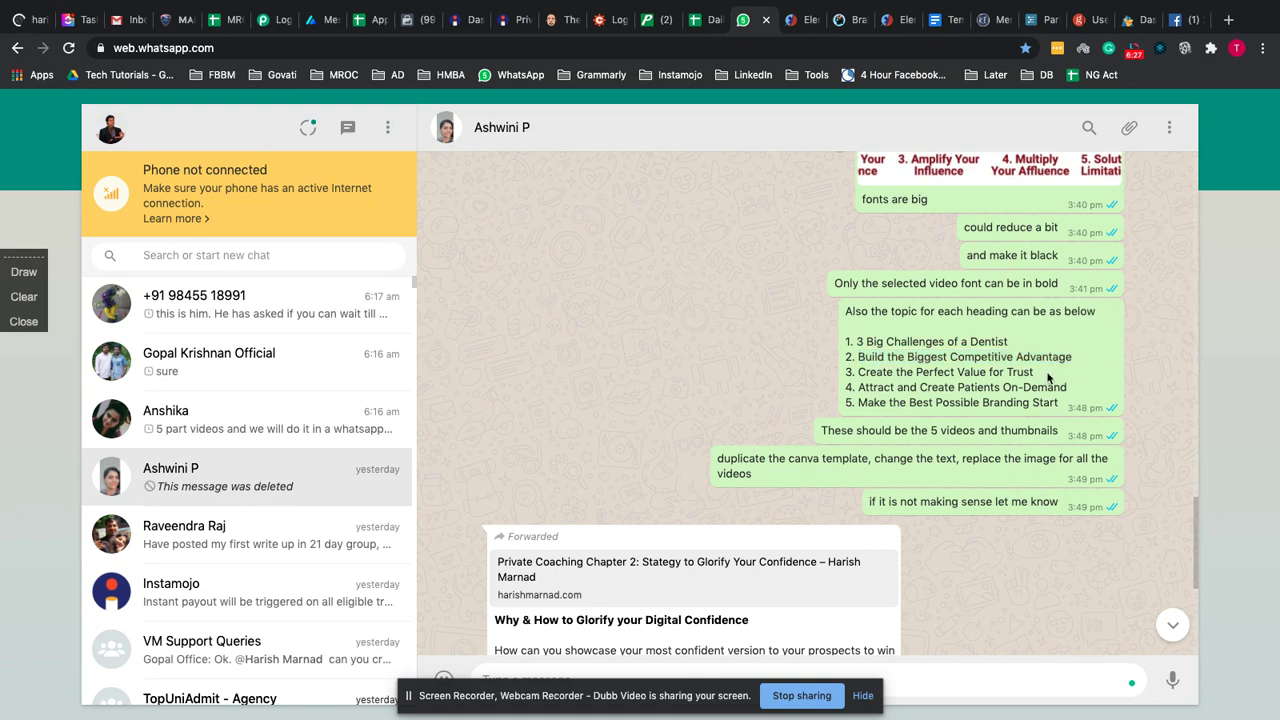
{"action": "left_click_drag", "start_coordinate": [1035, 372], "coordinate": [1084, 387]}
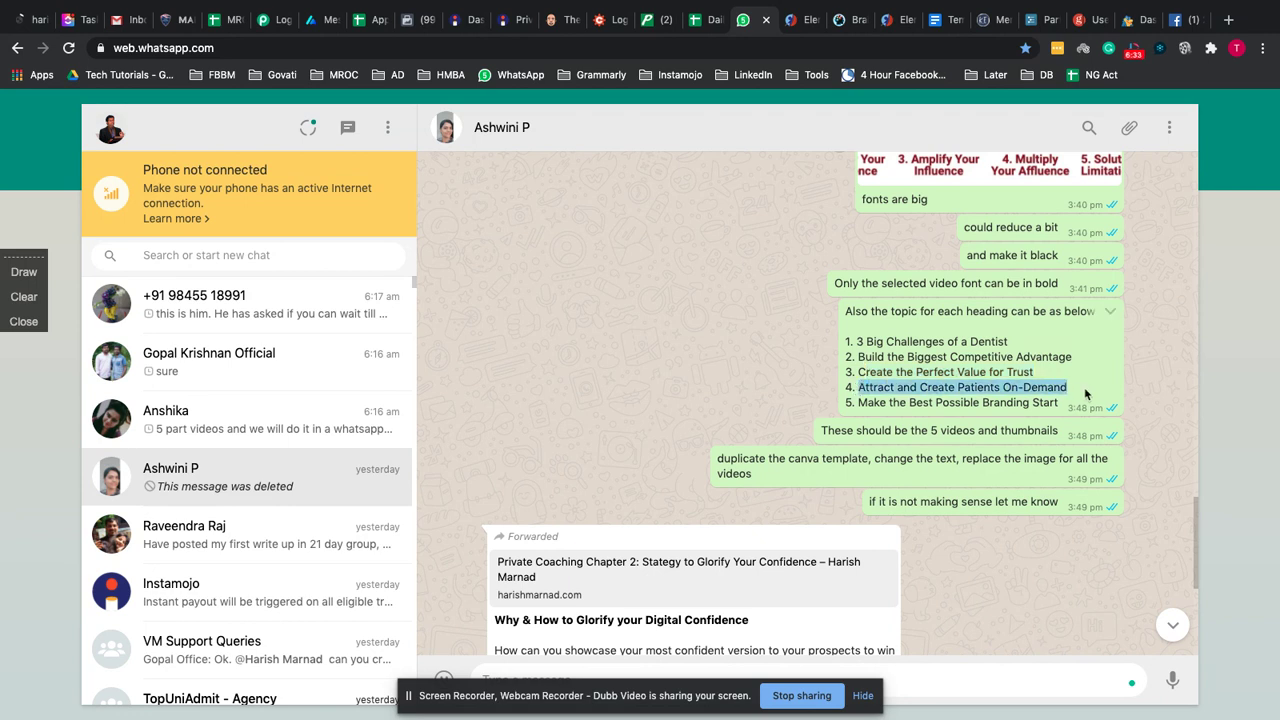
{"action": "left_click", "coordinate": [948, 388]}
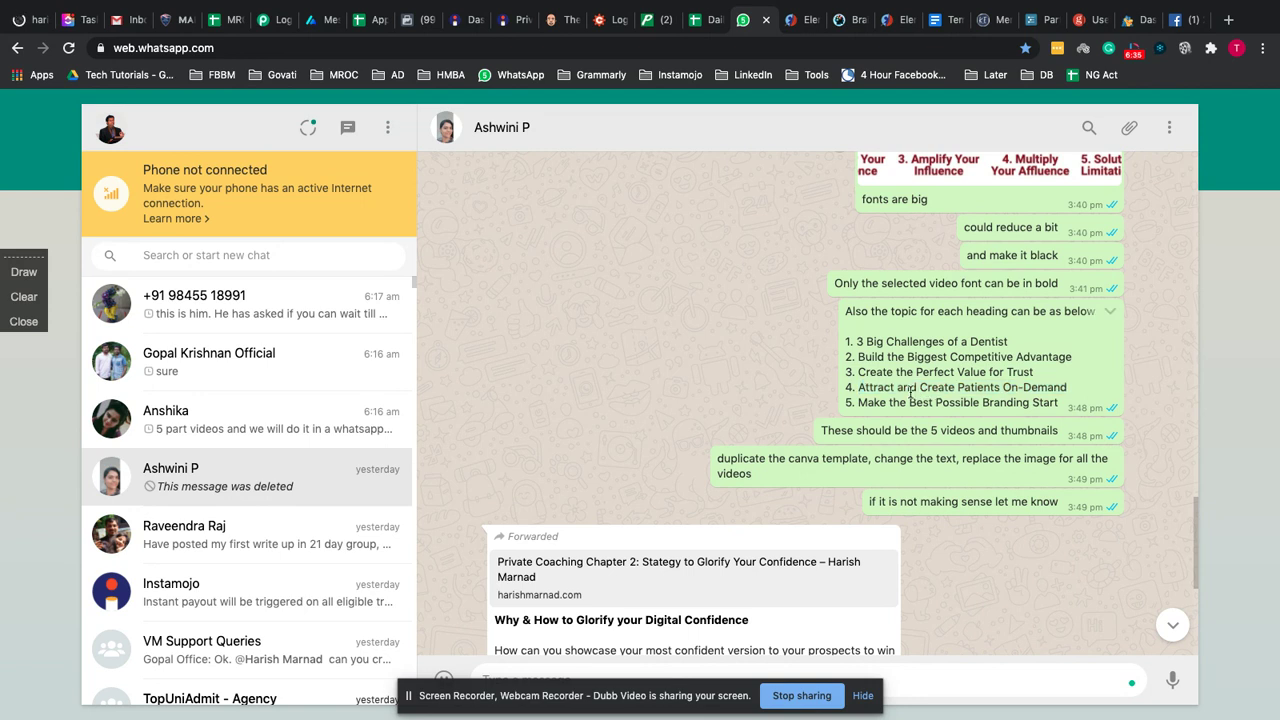
{"action": "left_click_drag", "start_coordinate": [898, 388], "coordinate": [958, 388]}
{"action": "left_click_drag", "start_coordinate": [857, 402], "coordinate": [1064, 406]}
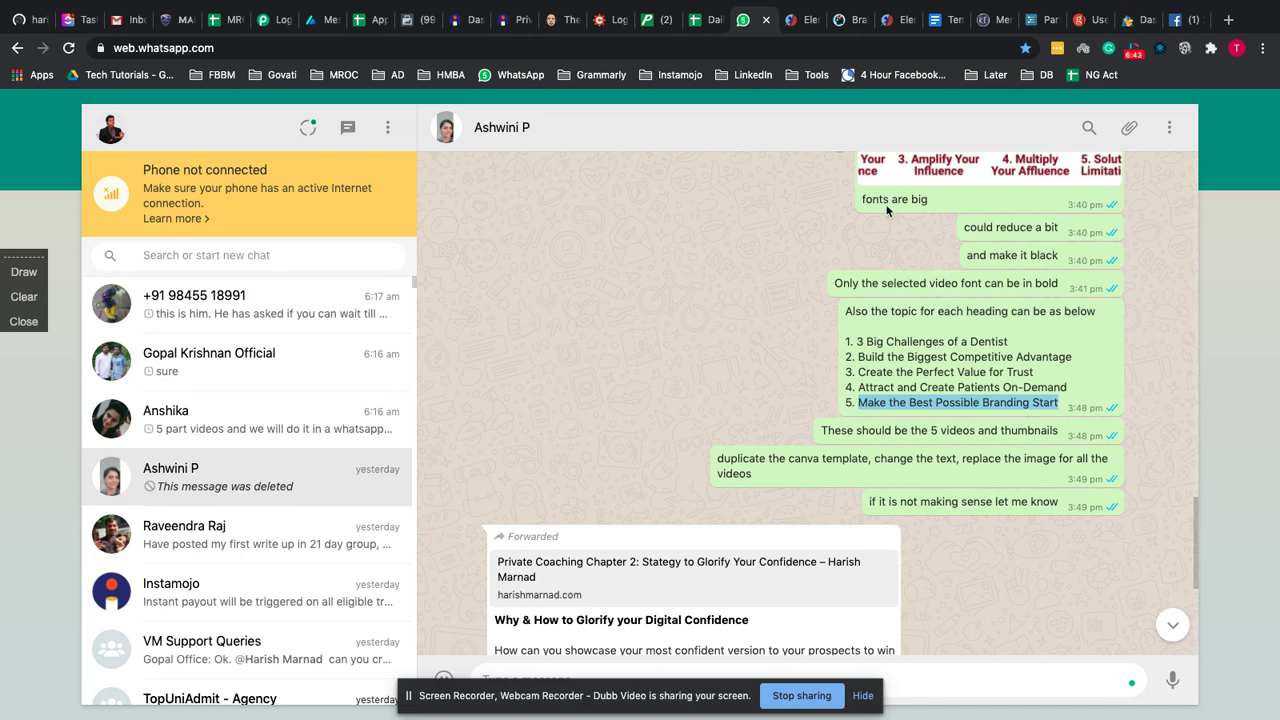
Load canva.com in the browser tab showing the Facebook group and open the Copy of Part 1 design
{"action": "left_click", "coordinate": [798, 22]}
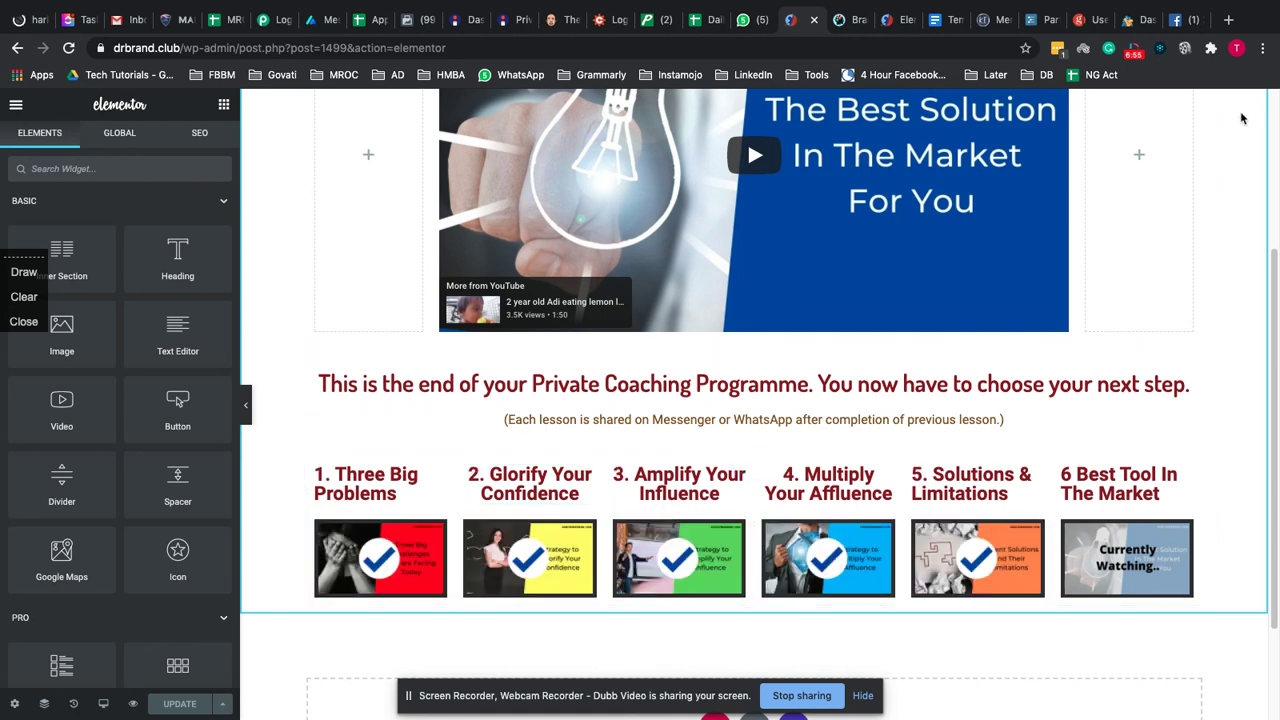
{"action": "left_click", "coordinate": [1182, 20]}
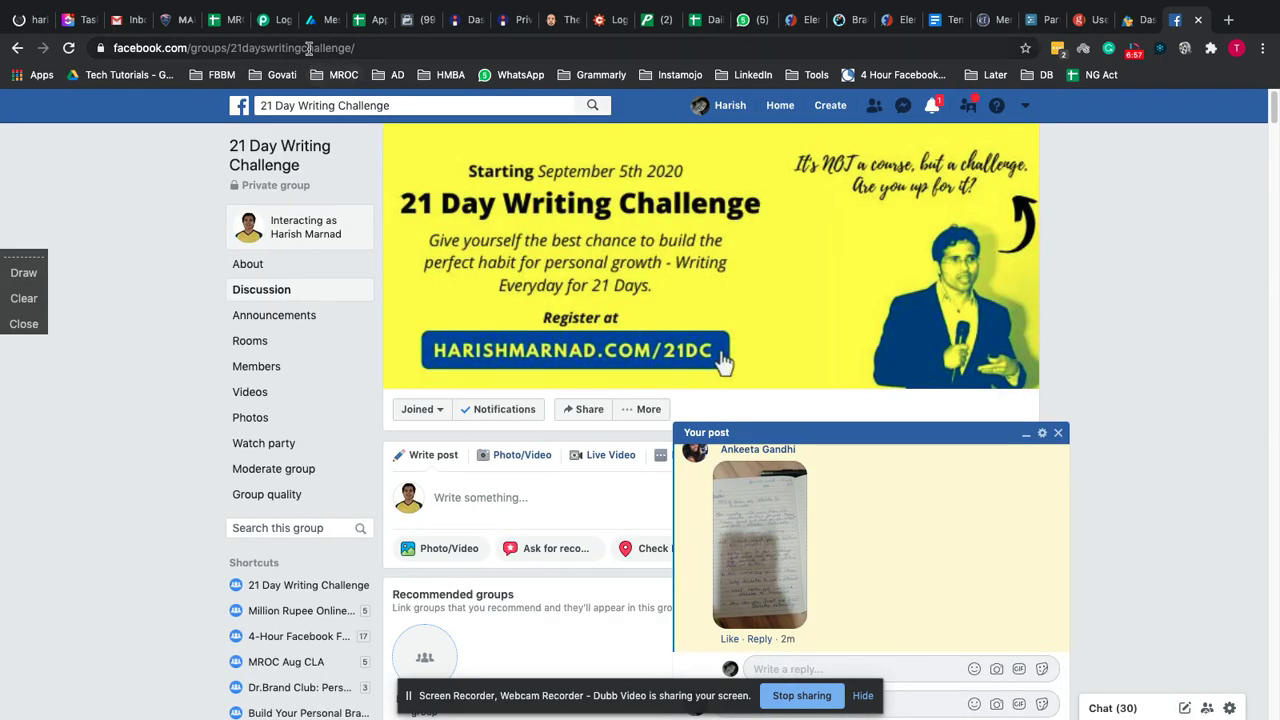
{"action": "left_click", "coordinate": [308, 48]}
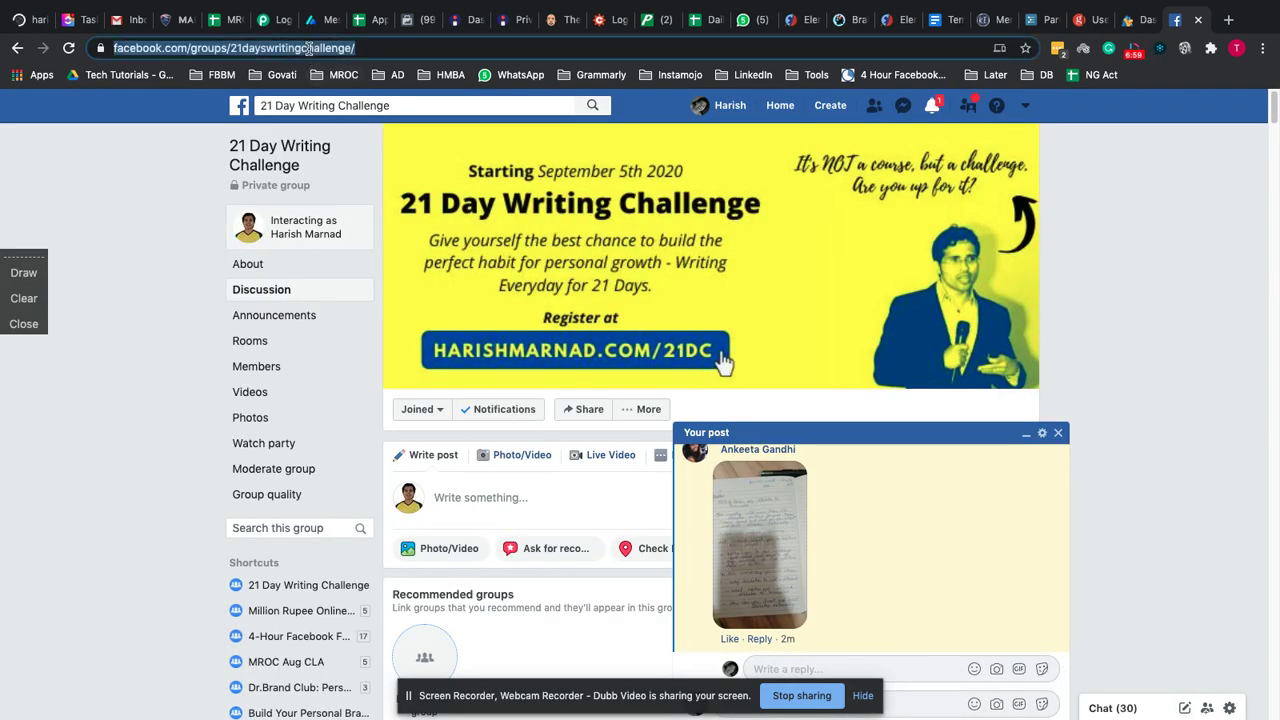
{"action": "type", "text": "canva.com"}
{"action": "key", "text": "Return"}
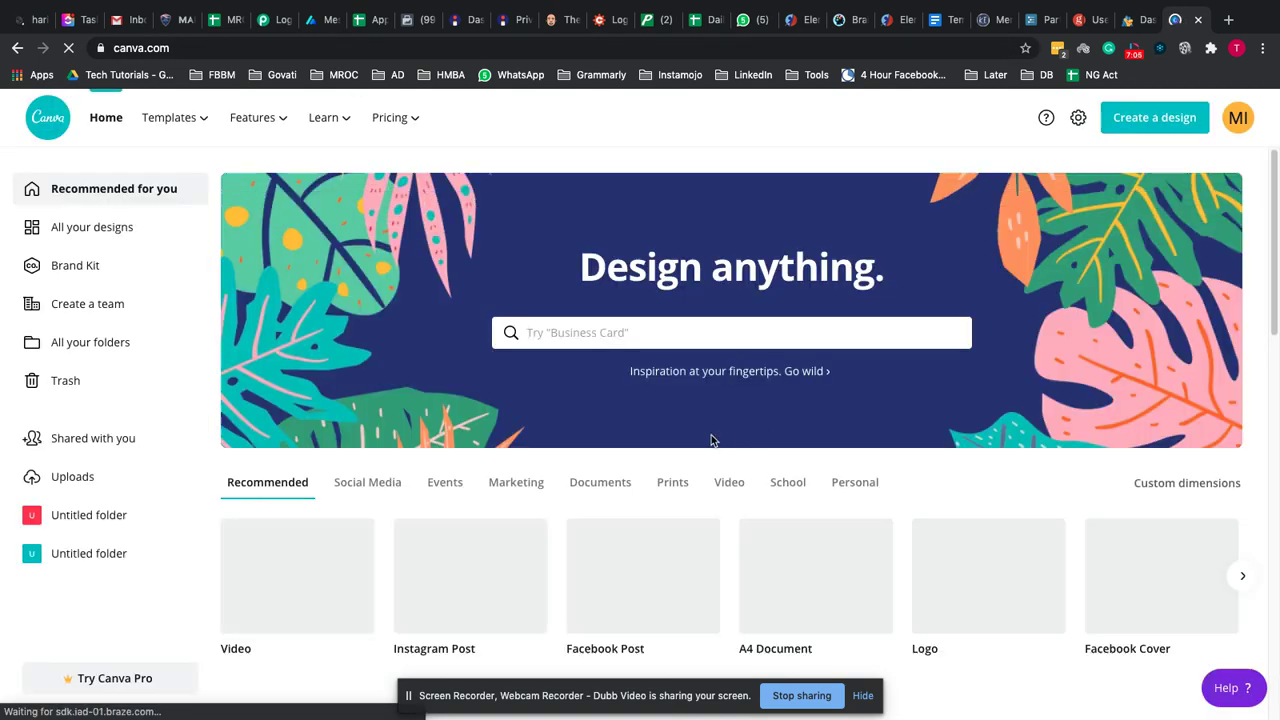
{"action": "scroll", "coordinate": [1066, 437], "scroll_direction": "down", "scroll_amount": 5}
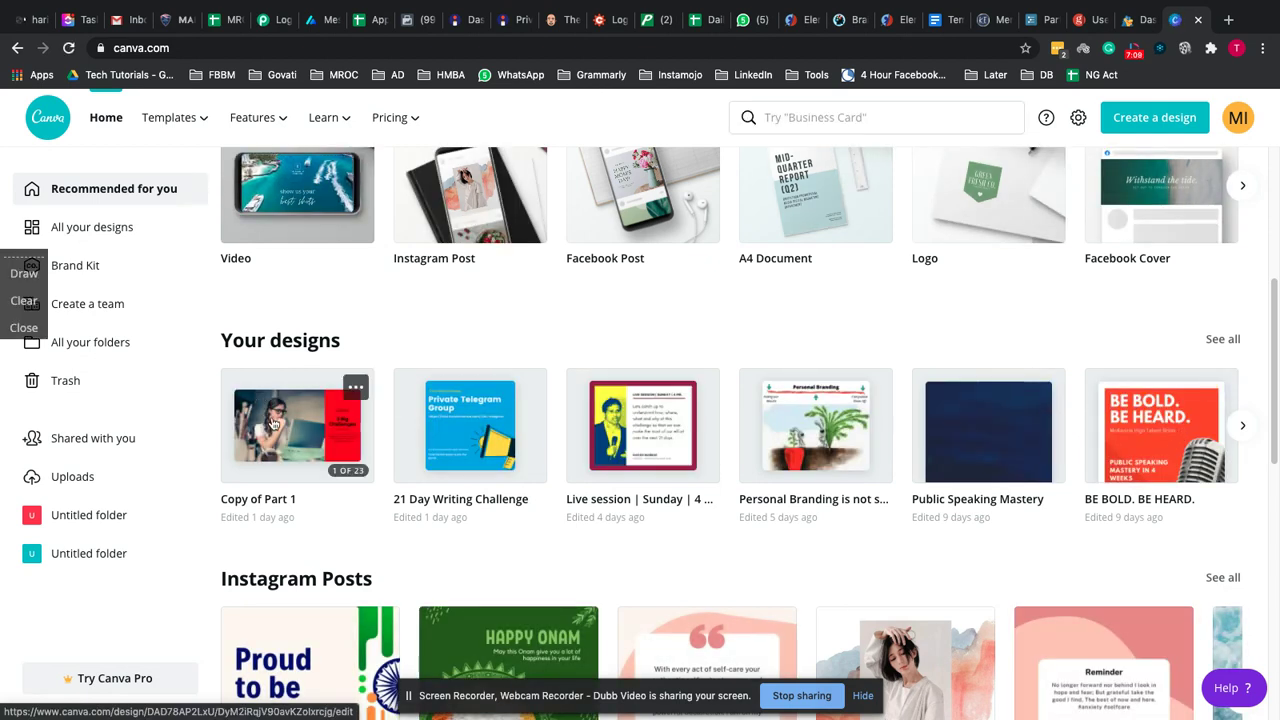
{"action": "left_click", "coordinate": [268, 423]}
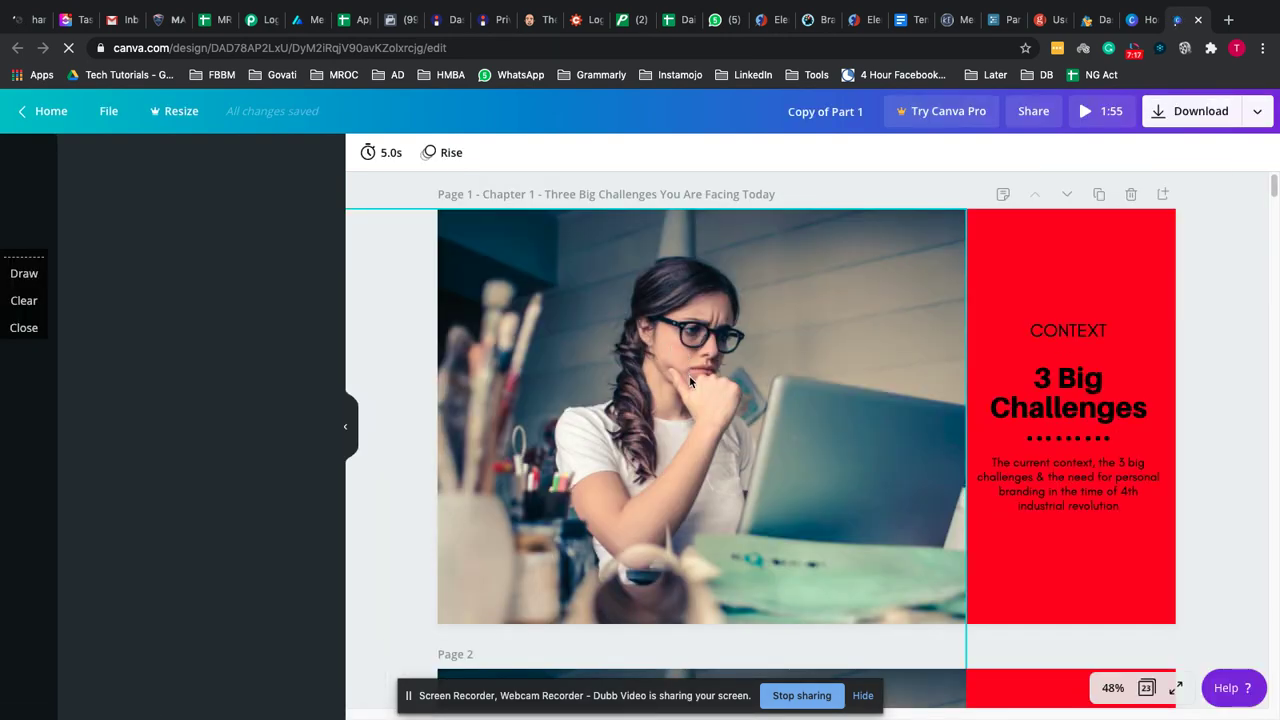
Examine the chapter thumbnail pages in the Copy of Part 1 design, including their locked, completed and Currently Watching versions
{"action": "scroll", "coordinate": [690, 383], "scroll_direction": "down", "scroll_amount": 6}
{"action": "scroll", "coordinate": [688, 382], "scroll_direction": "down", "scroll_amount": 10}
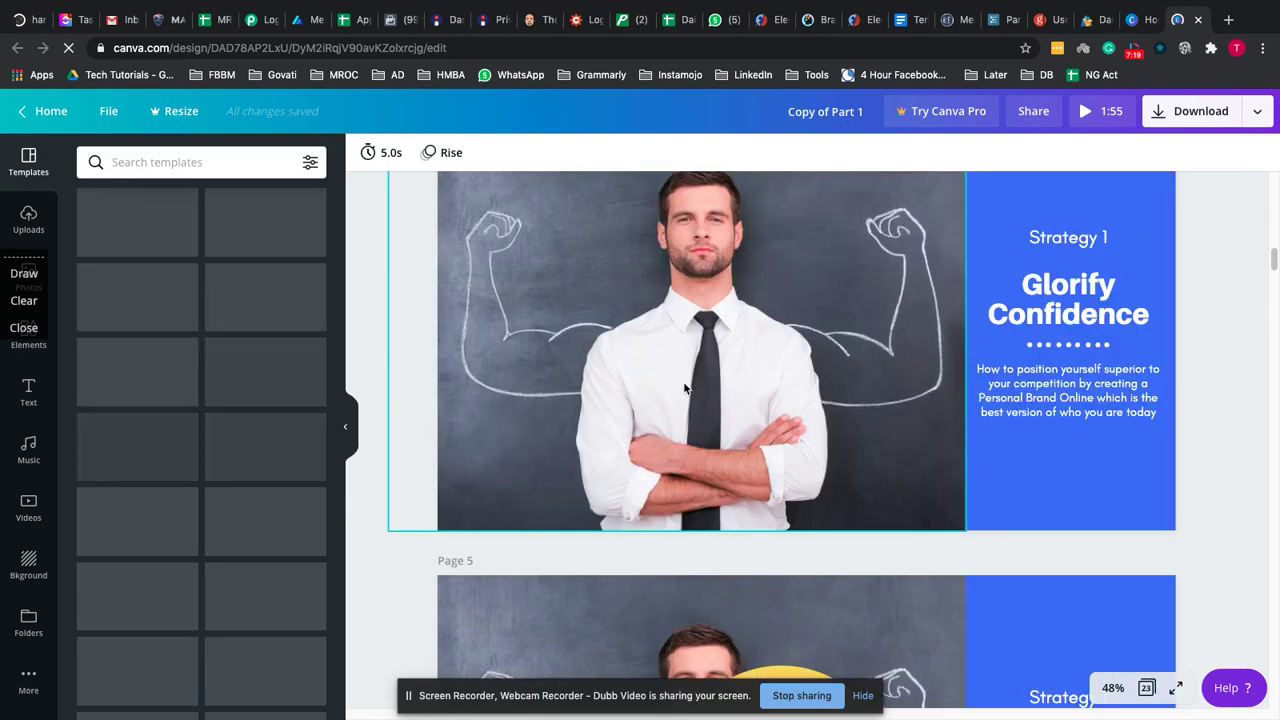
{"action": "scroll", "coordinate": [623, 368], "scroll_direction": "down", "scroll_amount": 12}
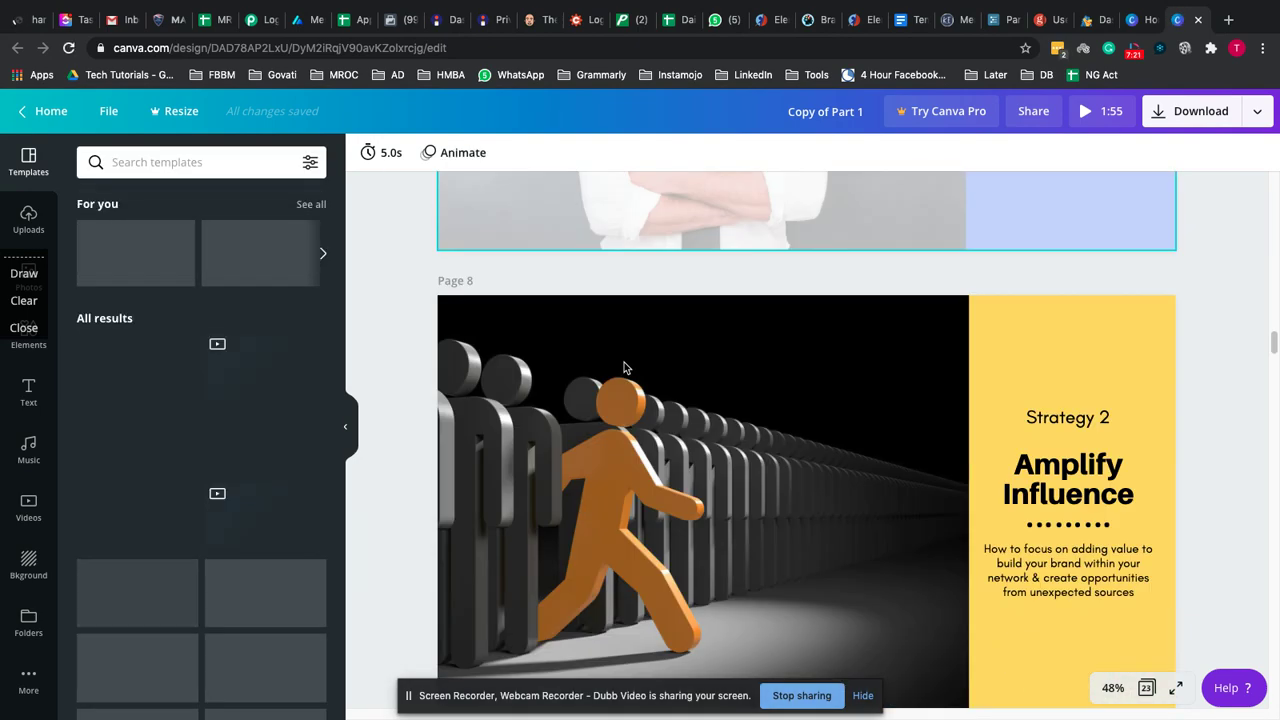
{"action": "scroll", "coordinate": [623, 368], "scroll_direction": "down", "scroll_amount": 12}
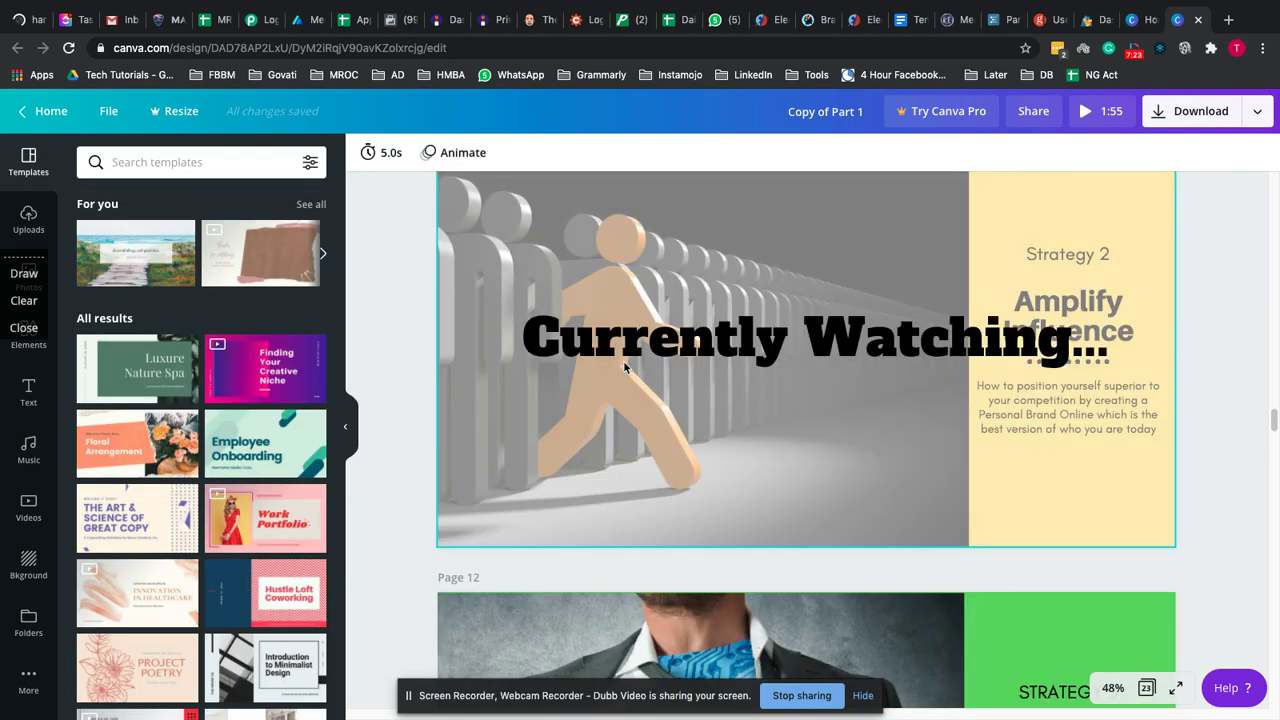
{"action": "scroll", "coordinate": [624, 368], "scroll_direction": "down", "scroll_amount": 15}
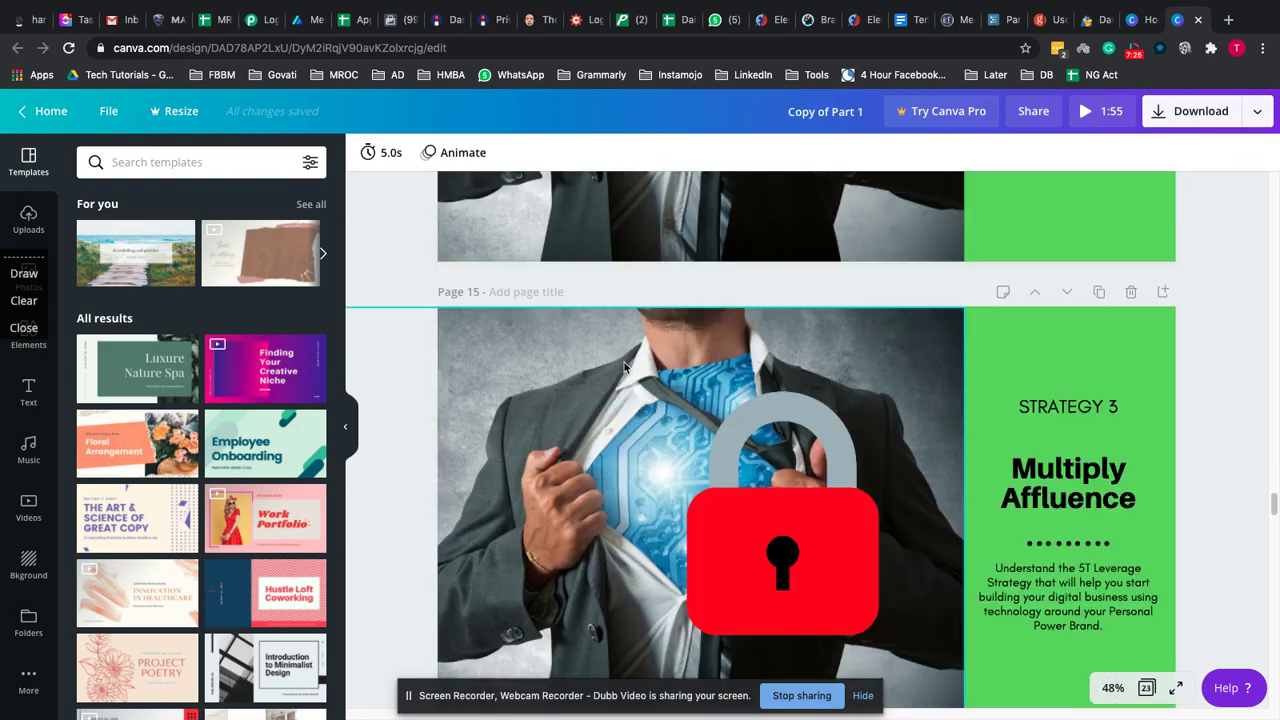
{"action": "scroll", "coordinate": [623, 368], "scroll_direction": "down", "scroll_amount": 9}
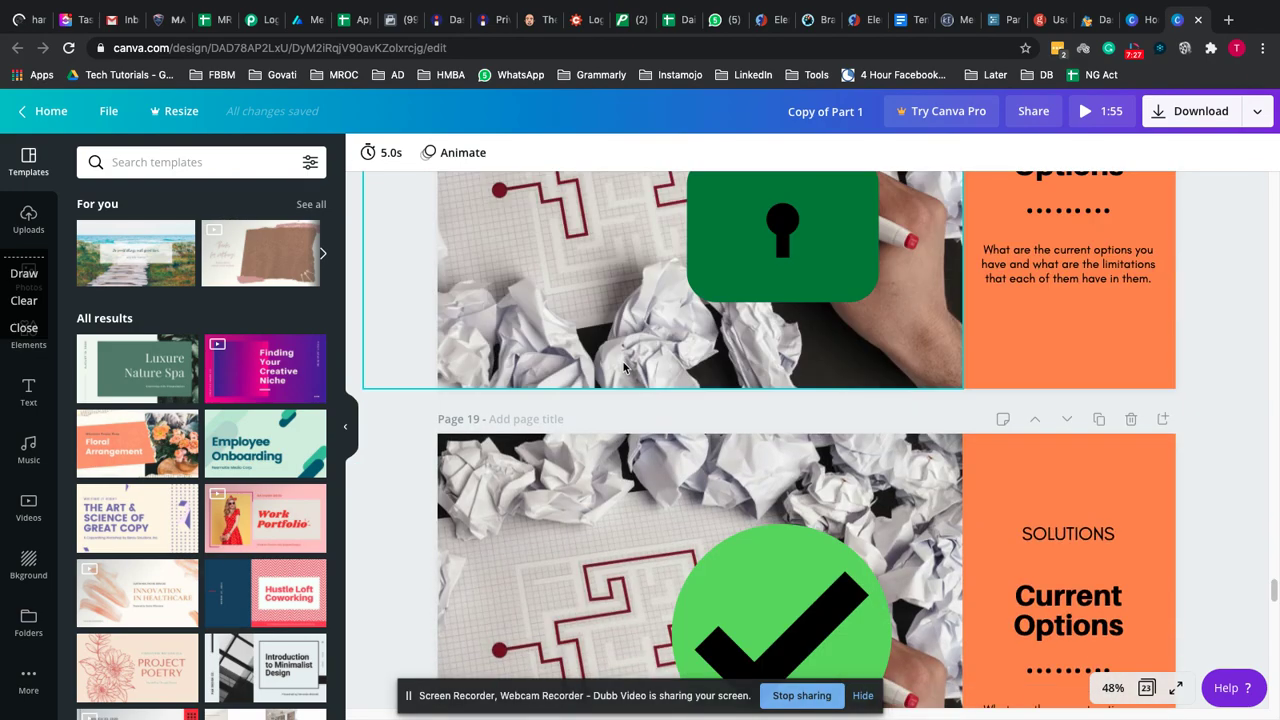
{"action": "scroll", "coordinate": [623, 367], "scroll_direction": "down", "scroll_amount": 7}
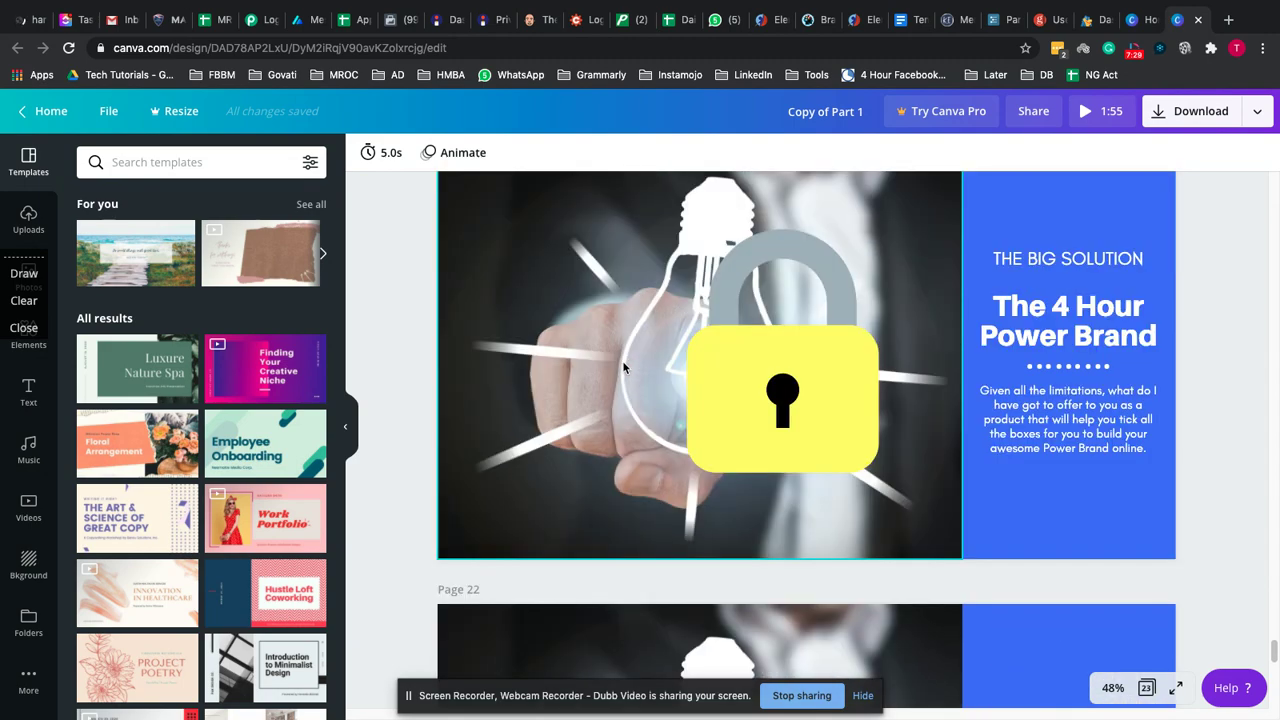
{"action": "scroll", "coordinate": [623, 367], "scroll_direction": "down", "scroll_amount": 3}
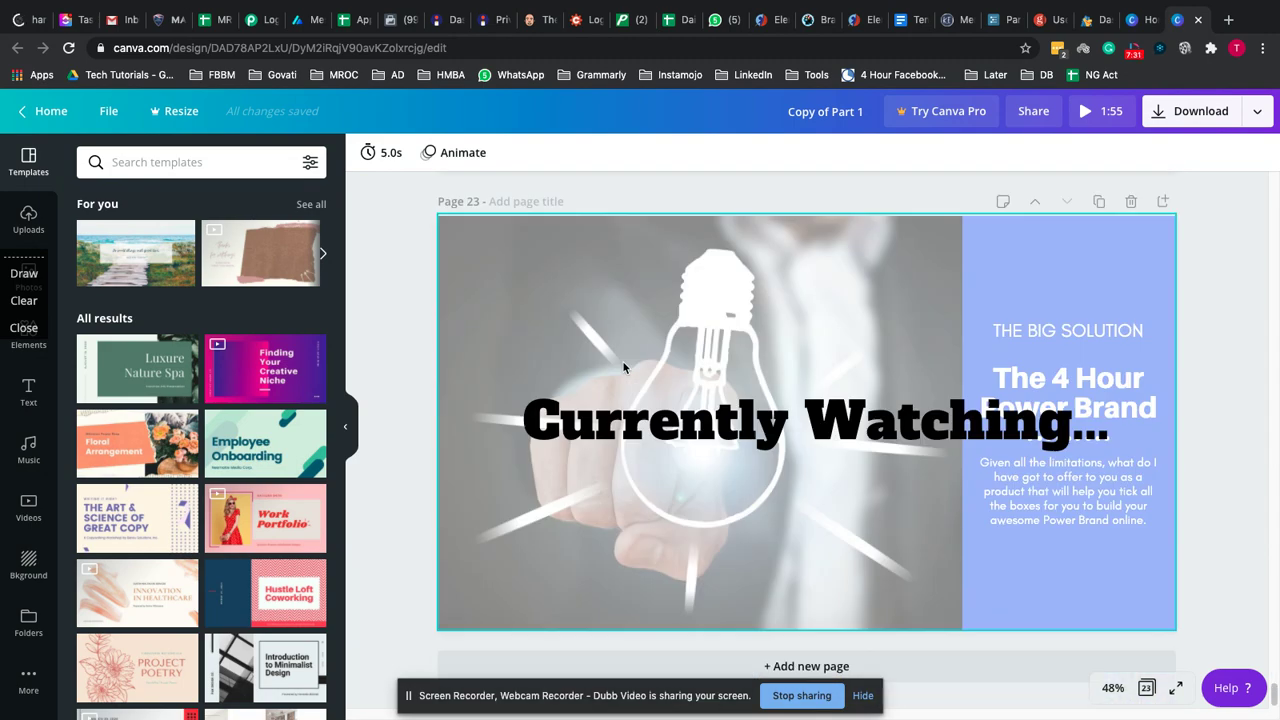
{"action": "scroll", "coordinate": [656, 350], "scroll_direction": "up", "scroll_amount": 20}
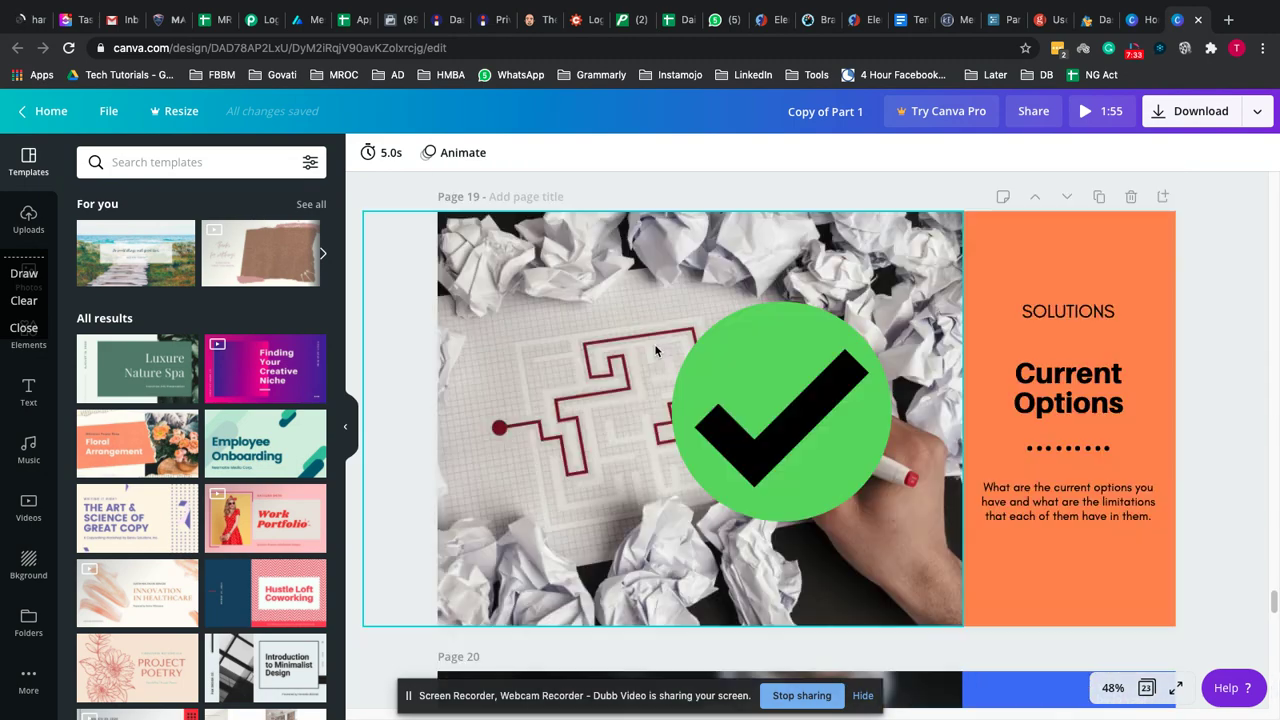
Leave the Copy of Part 1 design and open the DB design from the full list of designs
{"action": "scroll", "coordinate": [656, 348], "scroll_direction": "up", "scroll_amount": 8}
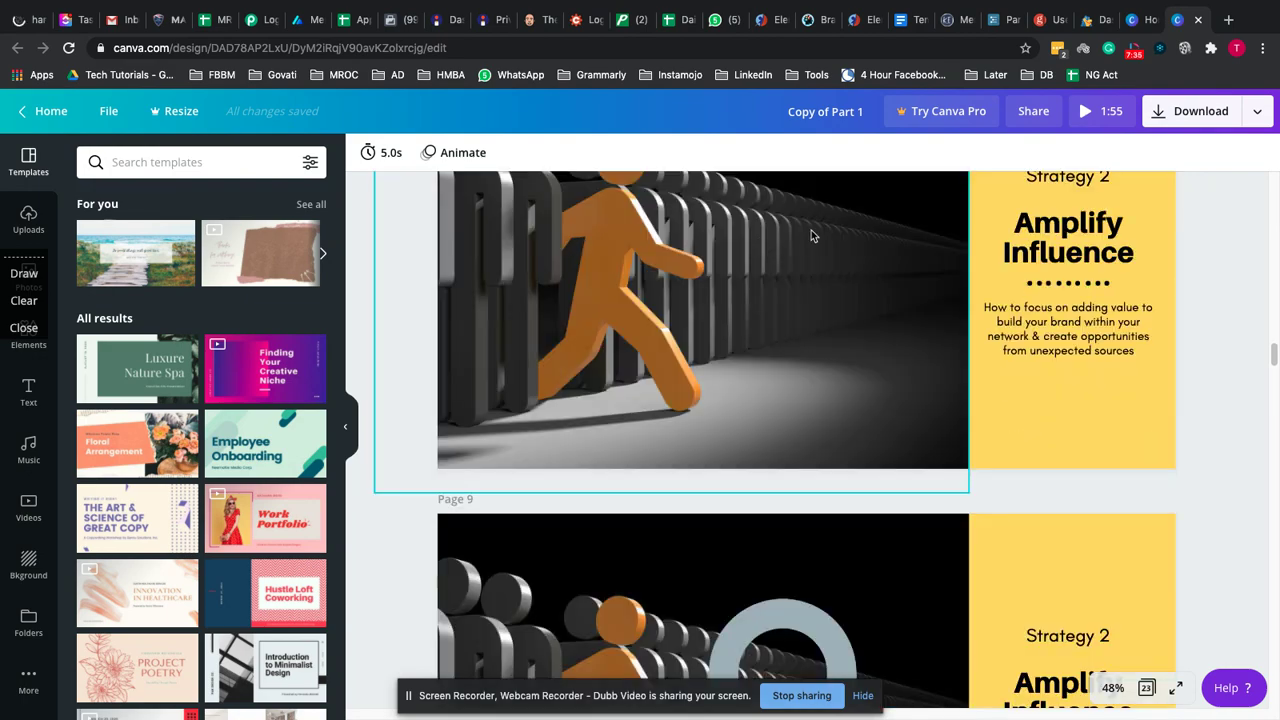
{"action": "scroll", "coordinate": [811, 235], "scroll_direction": "up", "scroll_amount": 12}
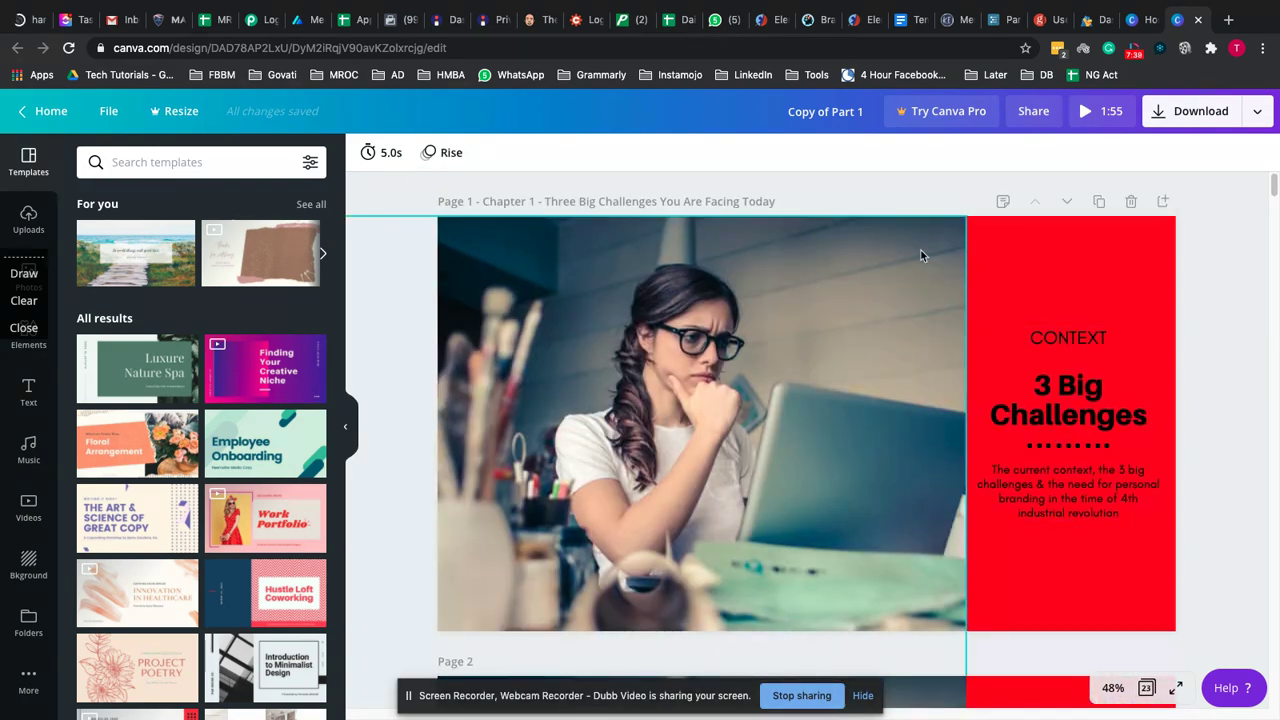
{"action": "left_click", "coordinate": [55, 112]}
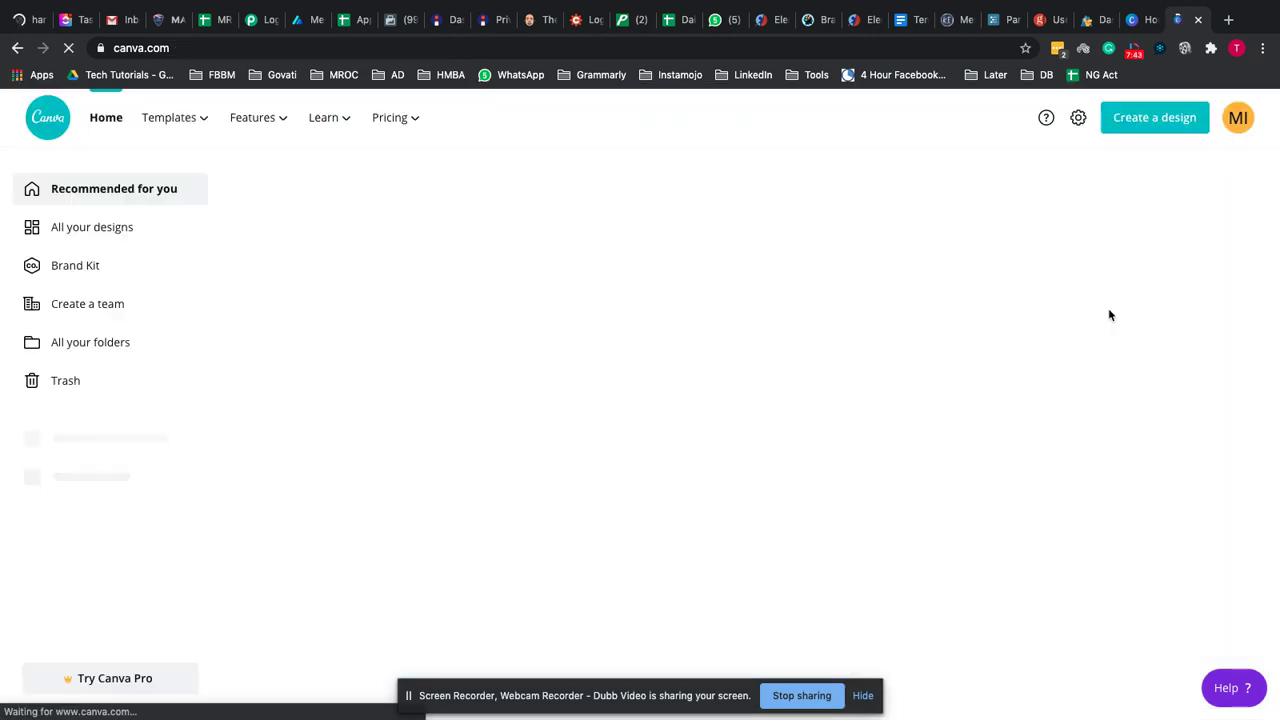
{"action": "scroll", "coordinate": [1198, 540], "scroll_direction": "down", "scroll_amount": 5}
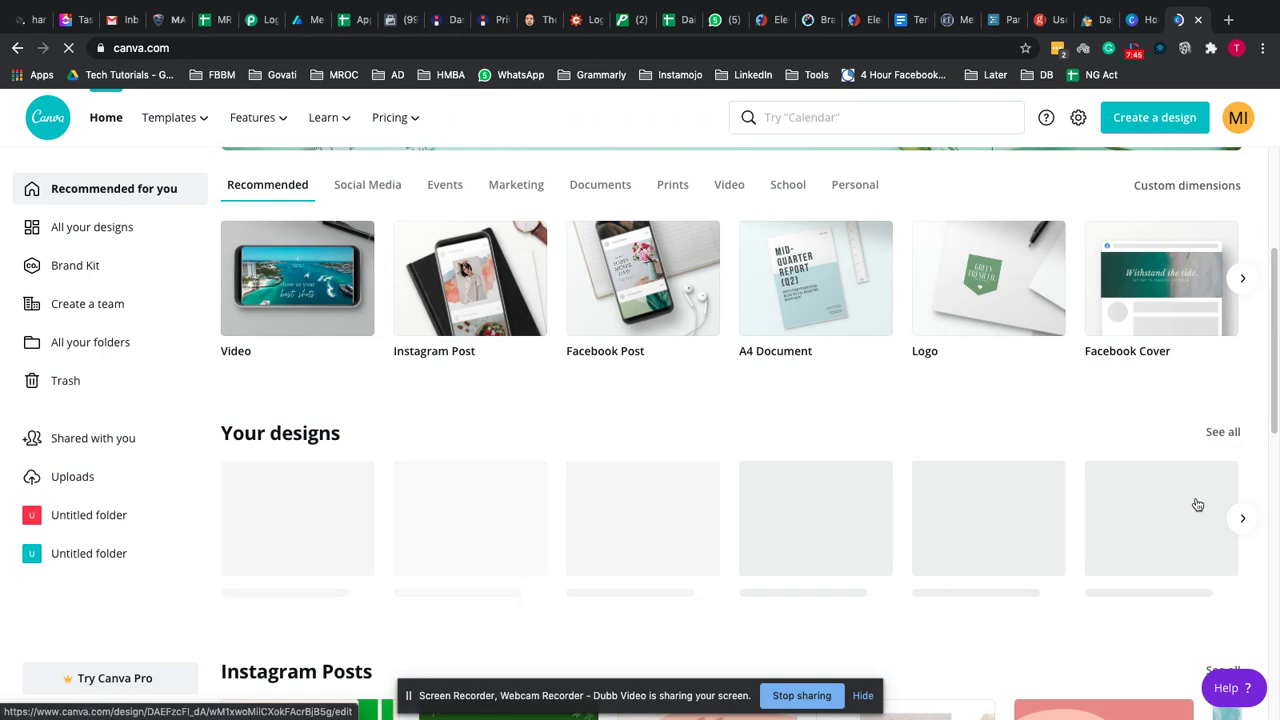
{"action": "scroll", "coordinate": [1198, 504], "scroll_direction": "down", "scroll_amount": 2}
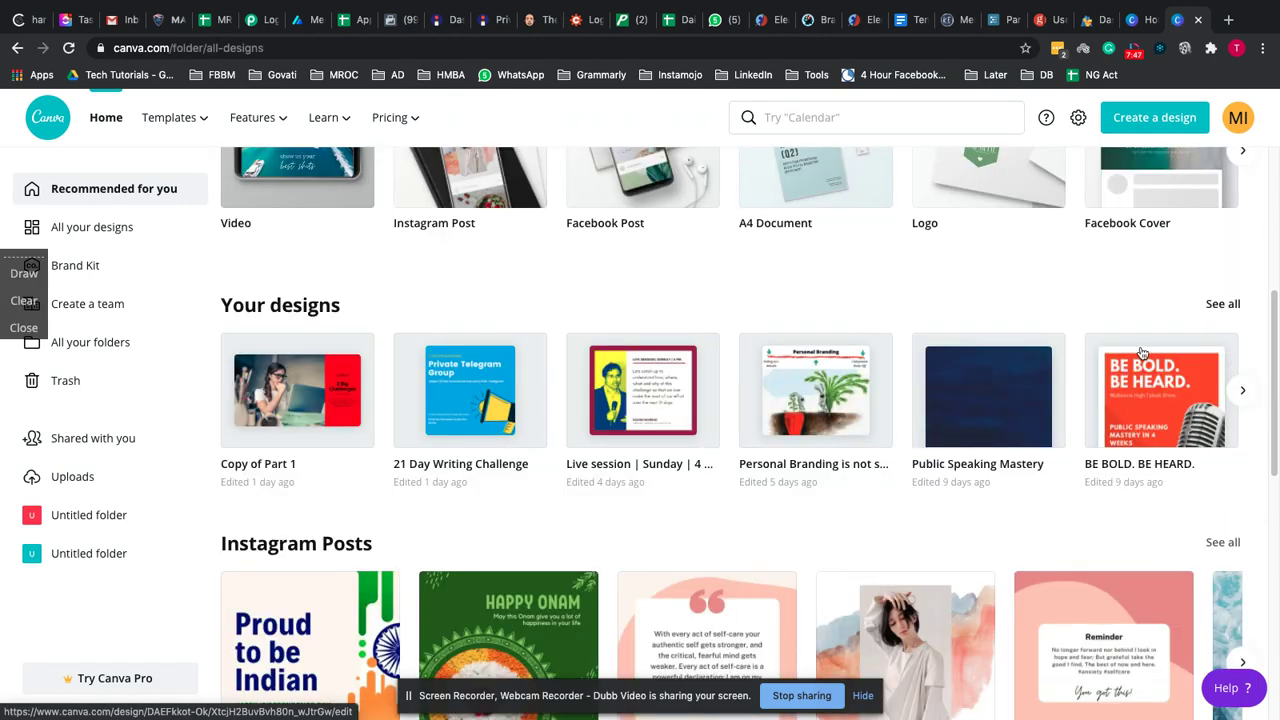
{"action": "scroll", "coordinate": [1085, 447], "scroll_direction": "down", "scroll_amount": 10}
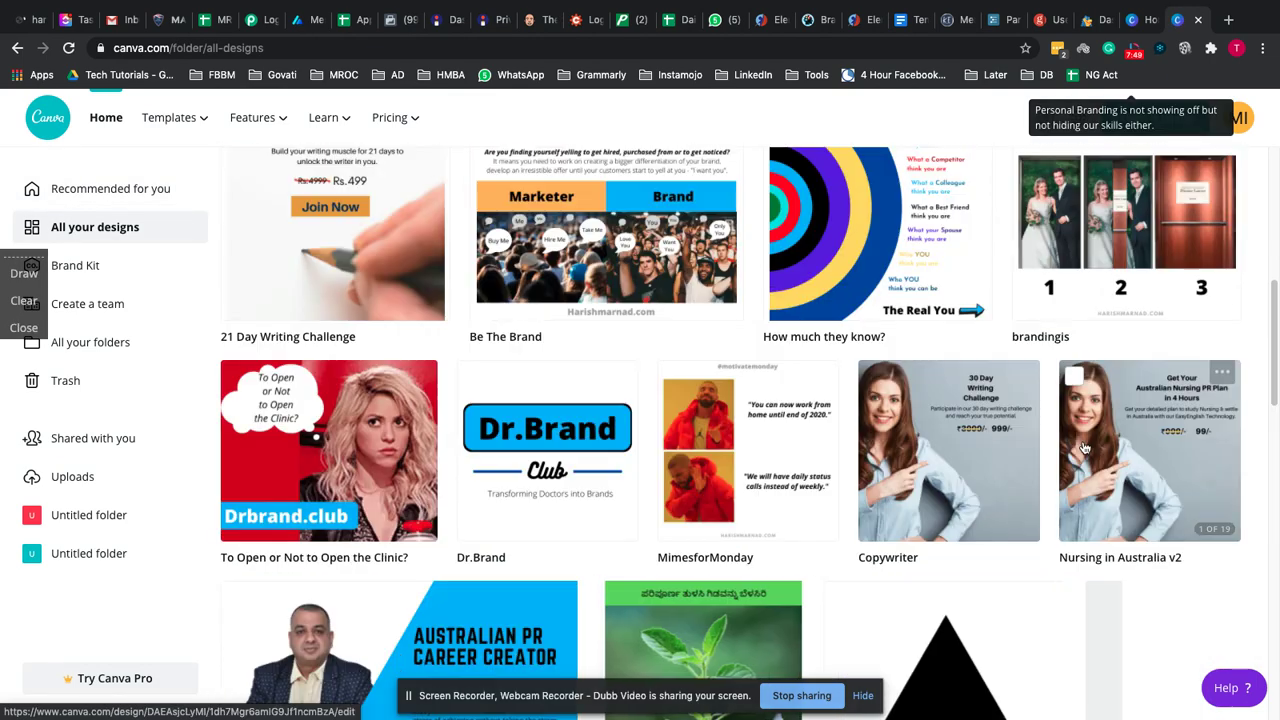
{"action": "scroll", "coordinate": [1085, 447], "scroll_direction": "down", "scroll_amount": 3}
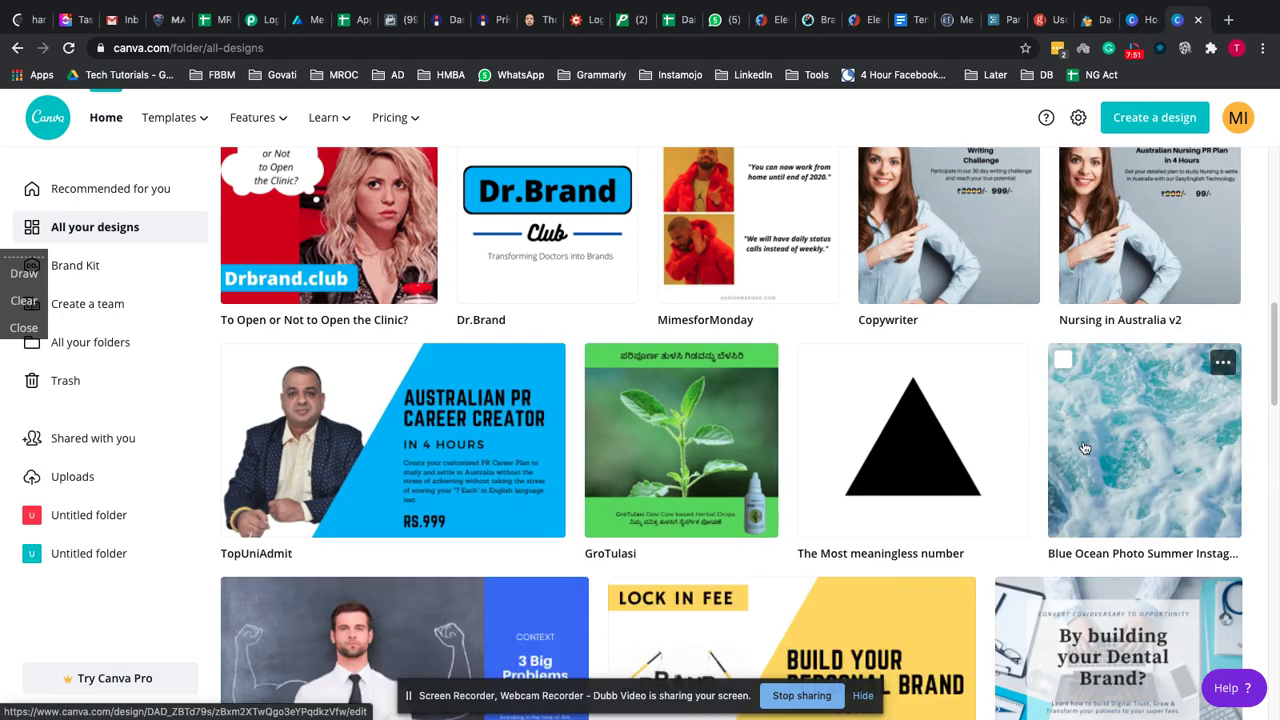
{"action": "scroll", "coordinate": [1085, 447], "scroll_direction": "down", "scroll_amount": 1}
{"action": "scroll", "coordinate": [1085, 447], "scroll_direction": "down", "scroll_amount": 3}
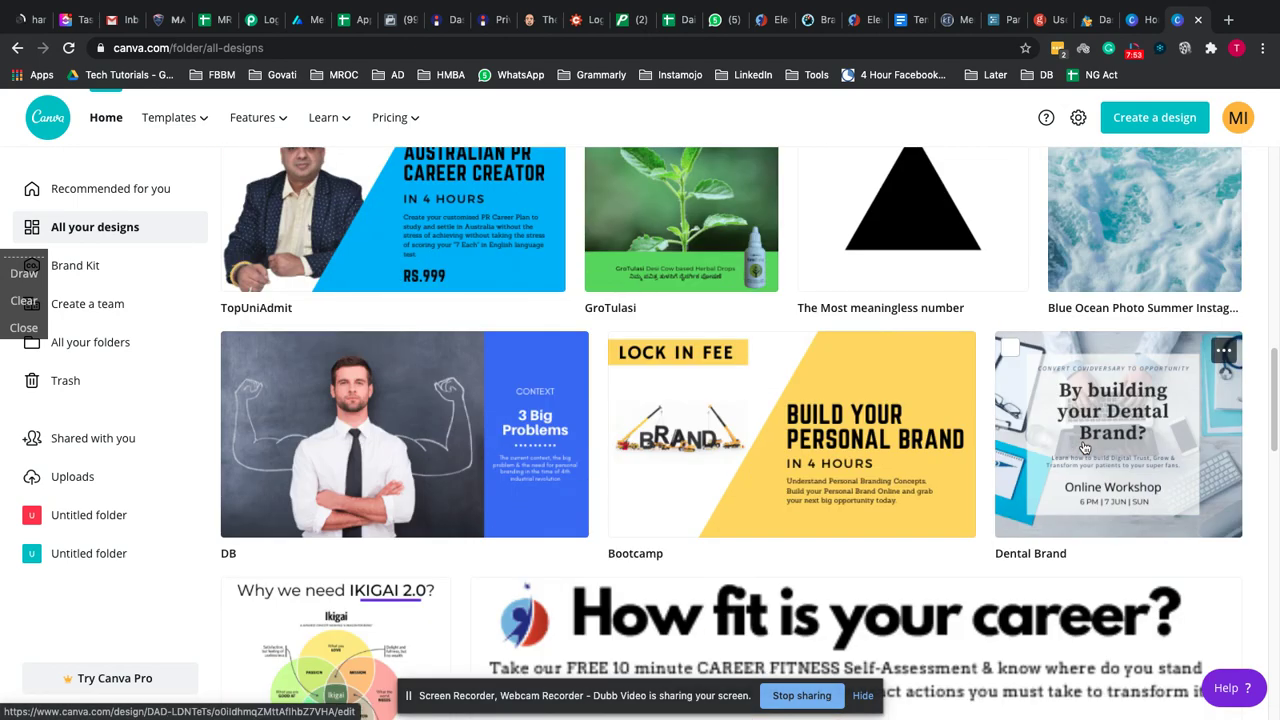
{"action": "scroll", "coordinate": [1085, 447], "scroll_direction": "down", "scroll_amount": 2}
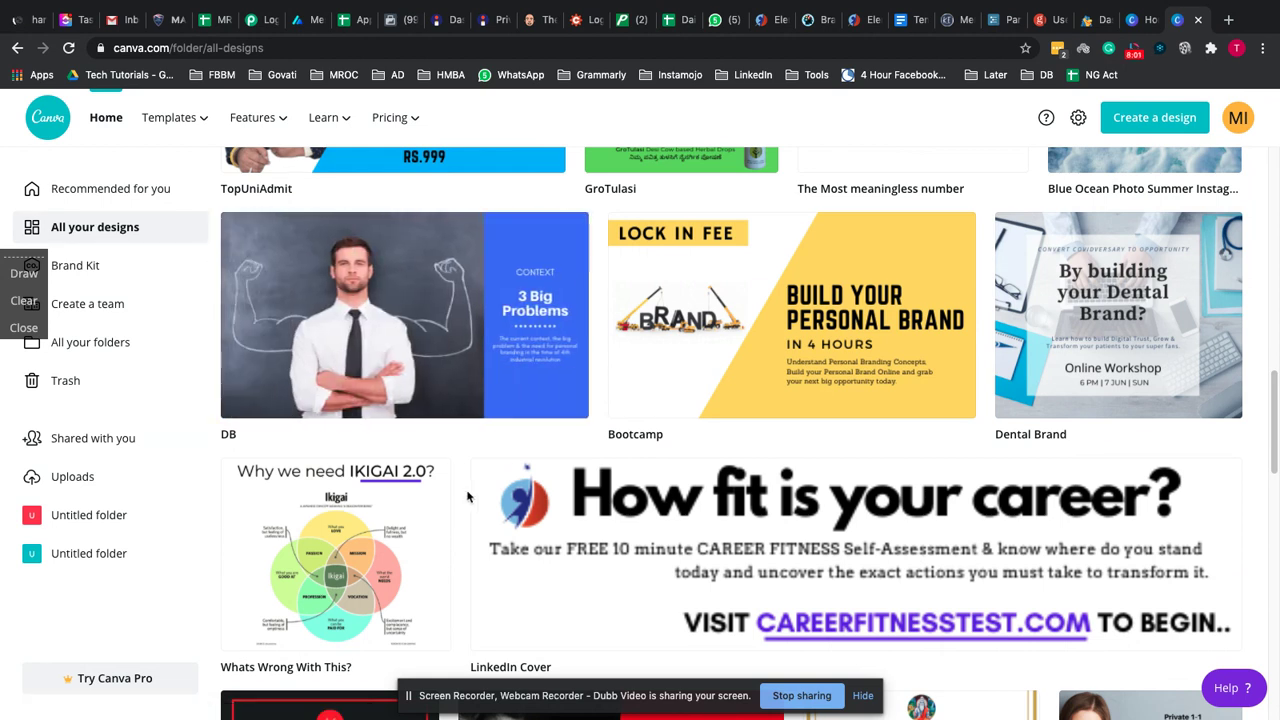
{"action": "left_click", "coordinate": [462, 370]}
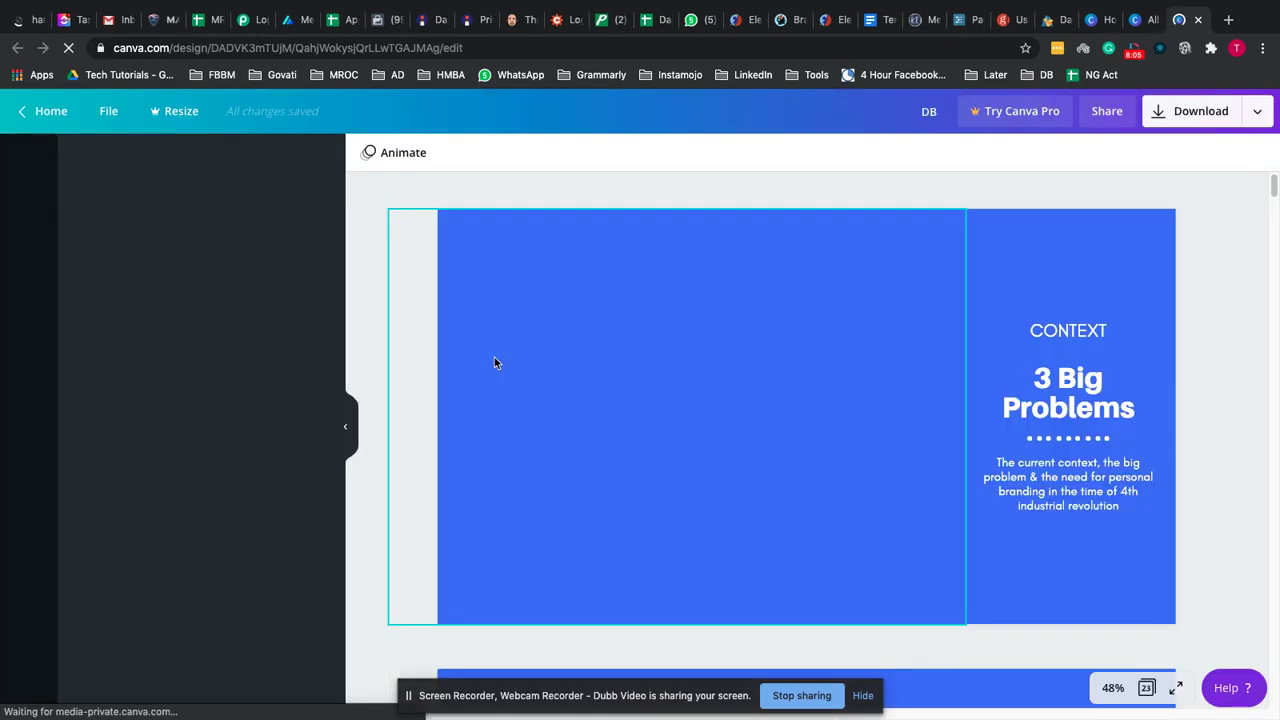
Look through the DB design's chapter thumbnail pages, including the Currently Watching, locked and completed versions
{"action": "scroll", "coordinate": [791, 440], "scroll_direction": "down", "scroll_amount": 10}
{"action": "scroll", "coordinate": [791, 435], "scroll_direction": "down", "scroll_amount": 15}
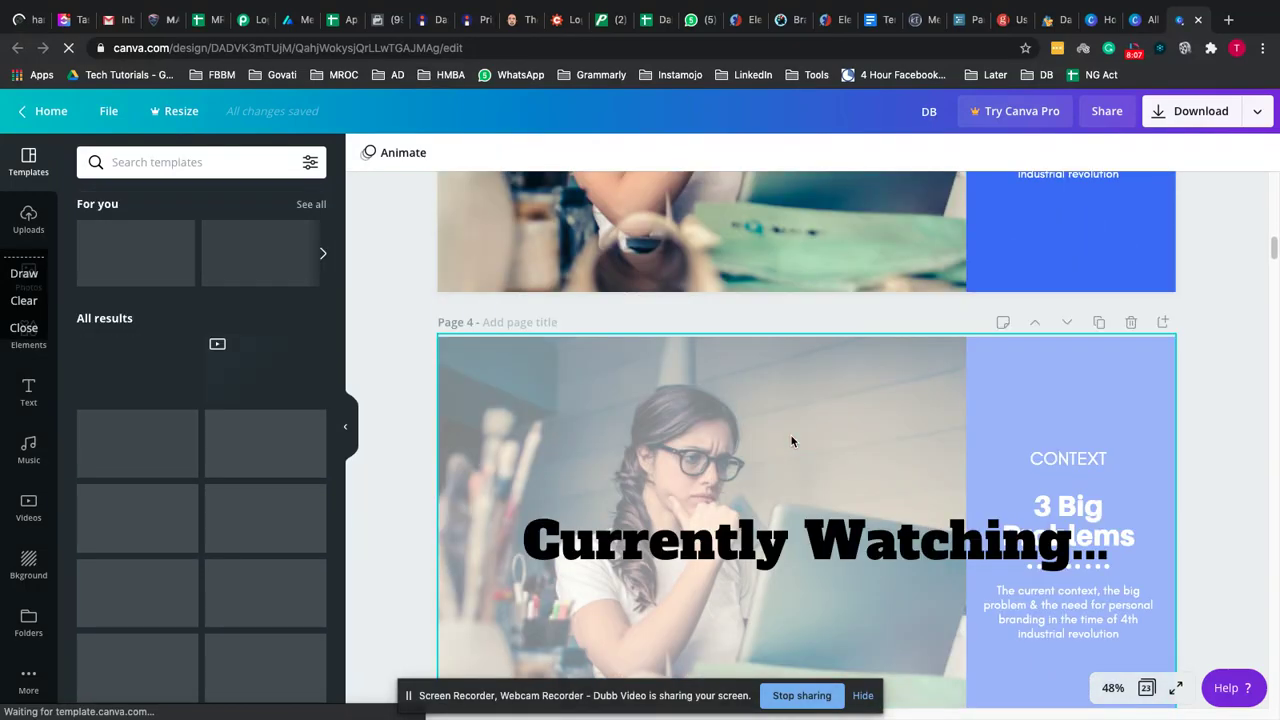
{"action": "scroll", "coordinate": [791, 435], "scroll_direction": "down", "scroll_amount": 10}
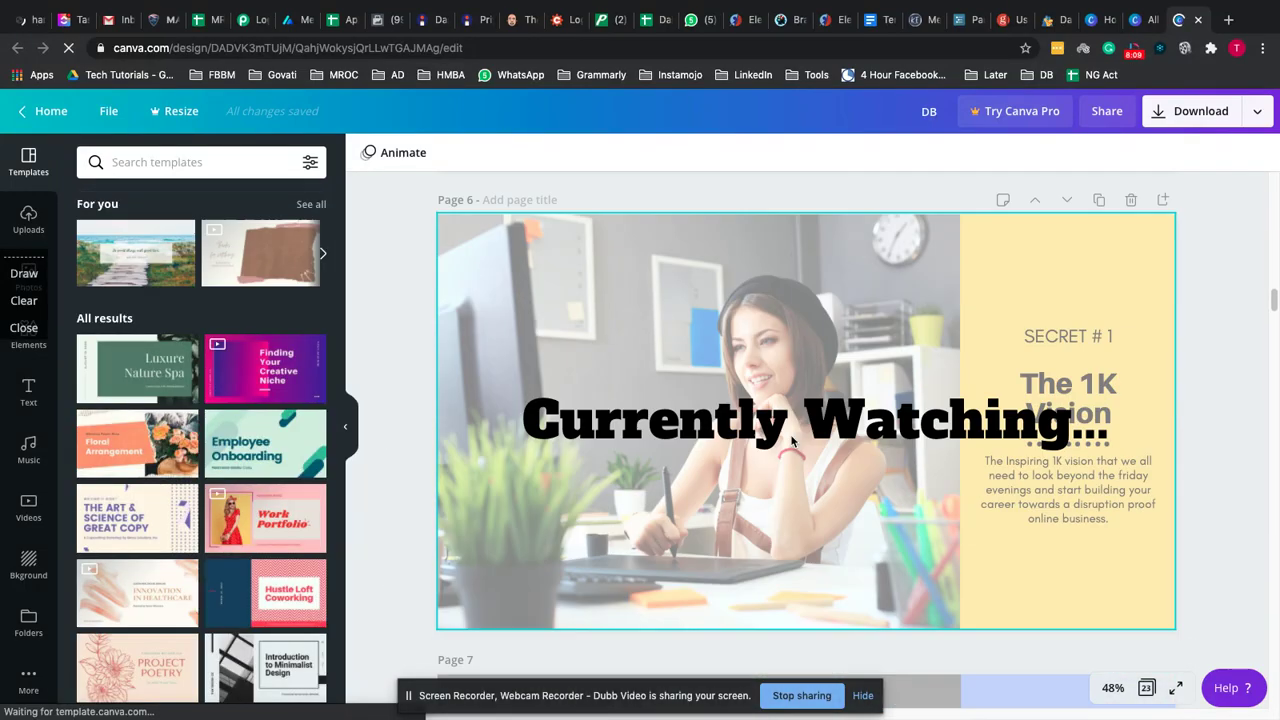
{"action": "scroll", "coordinate": [791, 437], "scroll_direction": "down", "scroll_amount": 6}
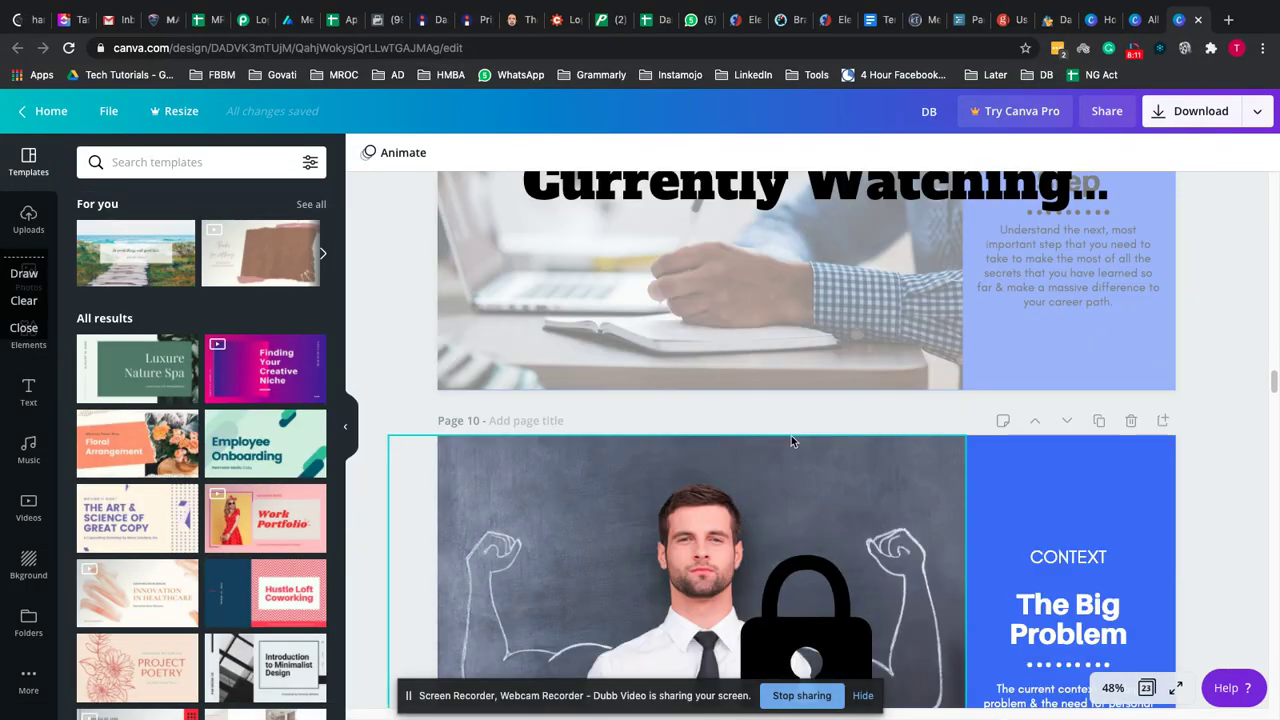
{"action": "scroll", "coordinate": [791, 437], "scroll_direction": "down", "scroll_amount": 3}
{"action": "scroll", "coordinate": [791, 440], "scroll_direction": "down", "scroll_amount": 6}
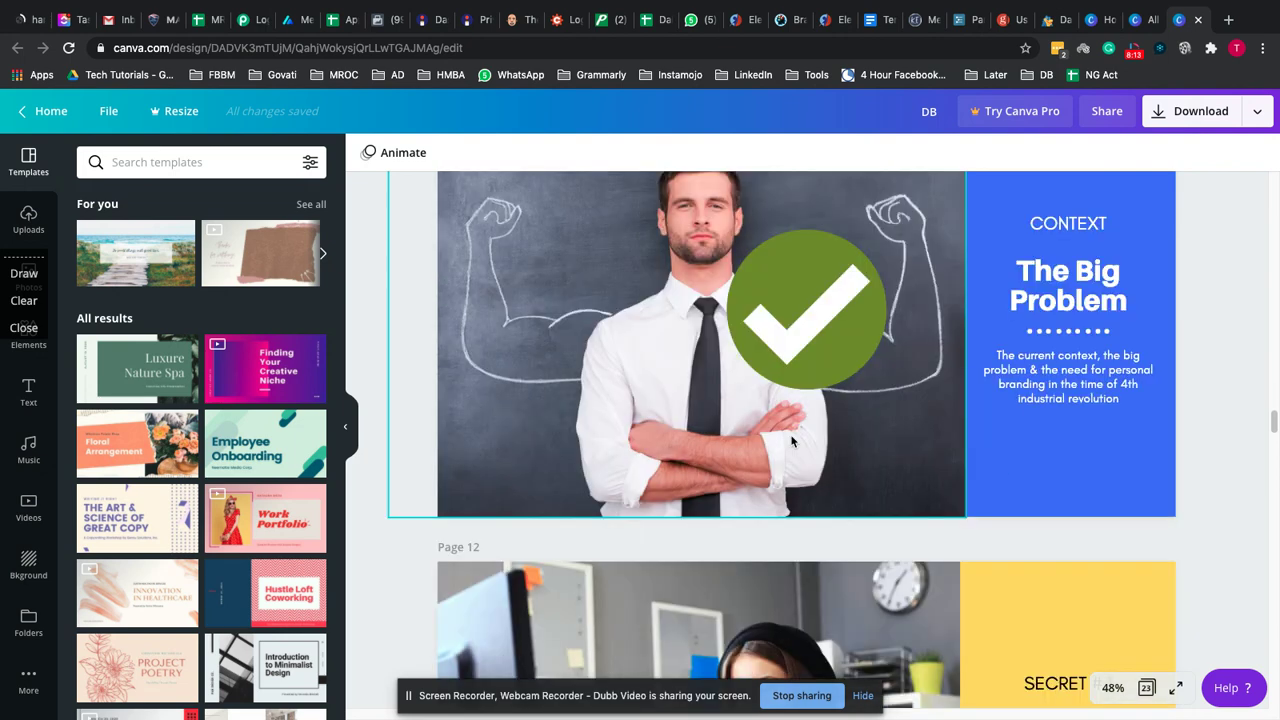
Return to the full list of designs and make a copy of The3Big Challenges YouTube thumbnail design
{"action": "left_click", "coordinate": [40, 111]}
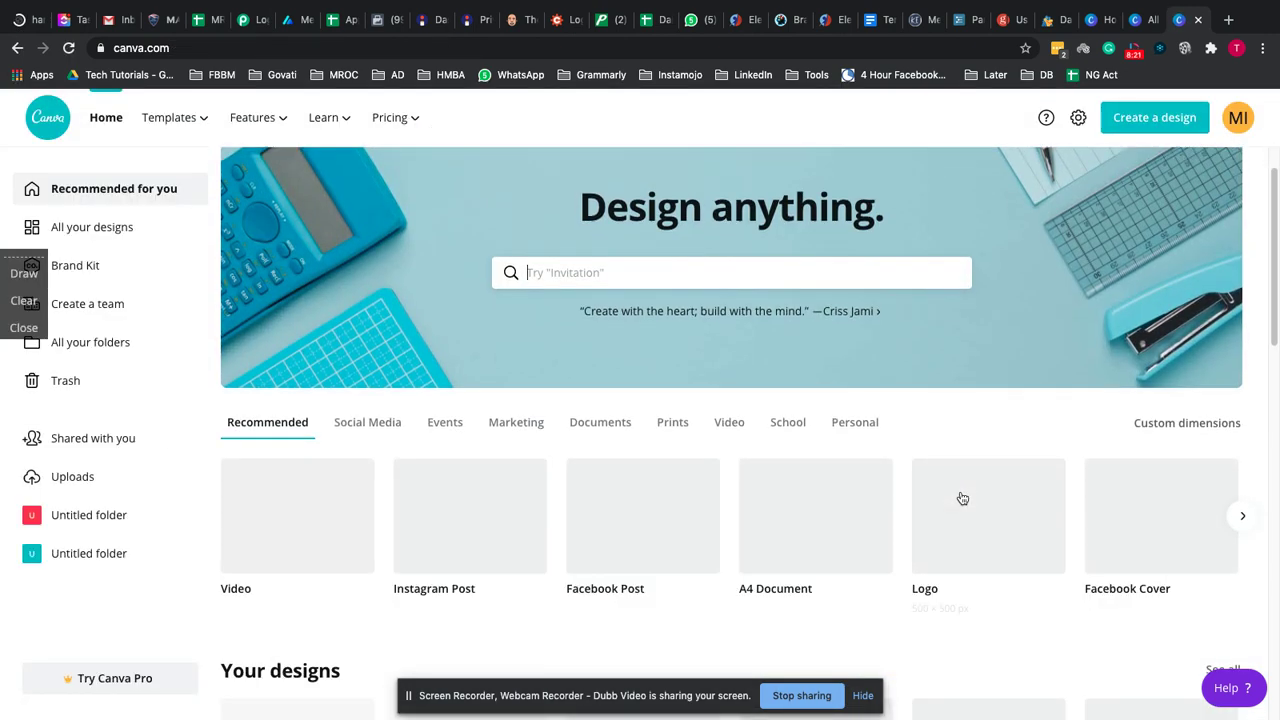
{"action": "scroll", "coordinate": [960, 494], "scroll_direction": "down", "scroll_amount": 3}
{"action": "left_click", "coordinate": [1220, 482]}
{"action": "scroll", "coordinate": [866, 493], "scroll_direction": "down", "scroll_amount": 5}
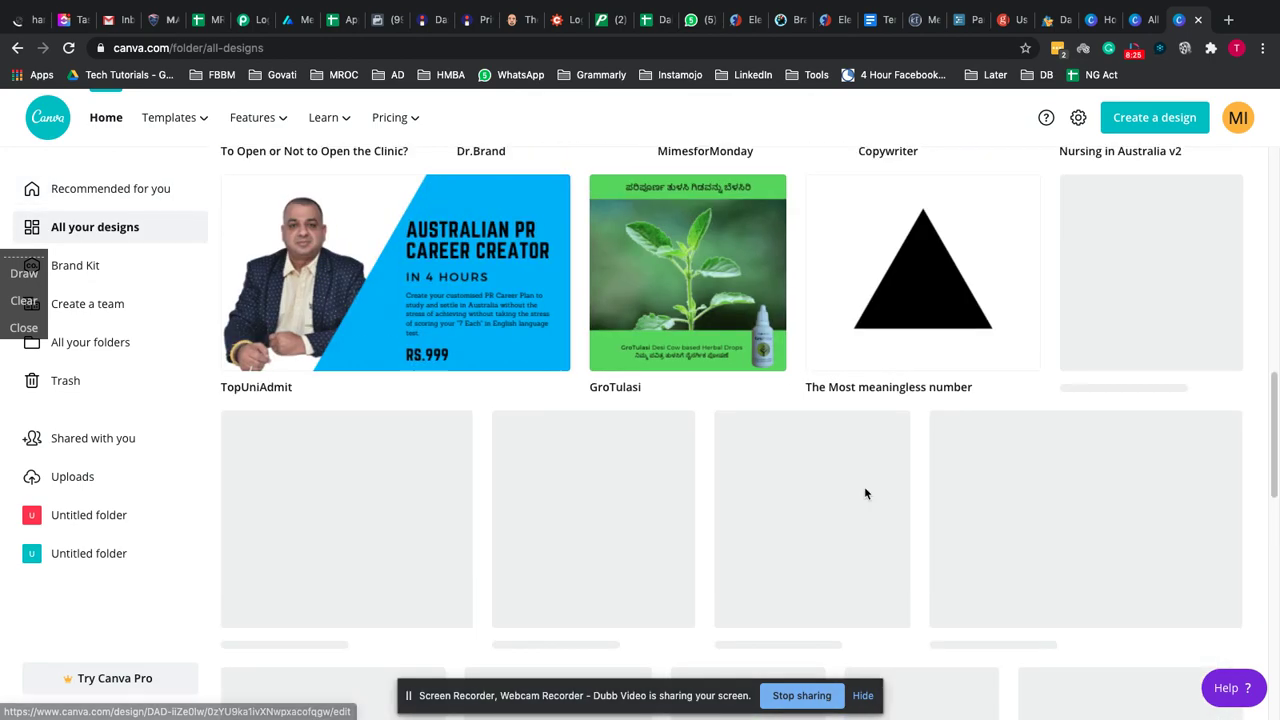
{"action": "scroll", "coordinate": [866, 493], "scroll_direction": "down", "scroll_amount": 1}
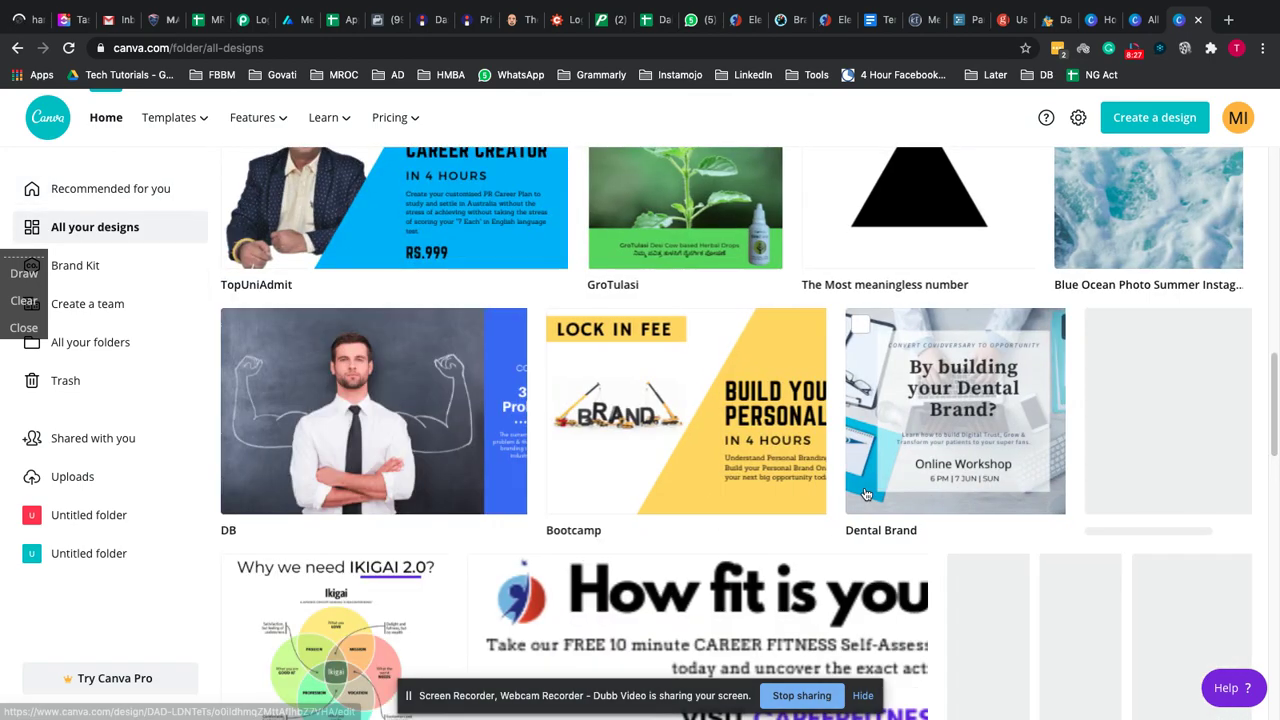
{"action": "scroll", "coordinate": [865, 490], "scroll_direction": "down", "scroll_amount": 3}
{"action": "scroll", "coordinate": [866, 494], "scroll_direction": "down", "scroll_amount": 3}
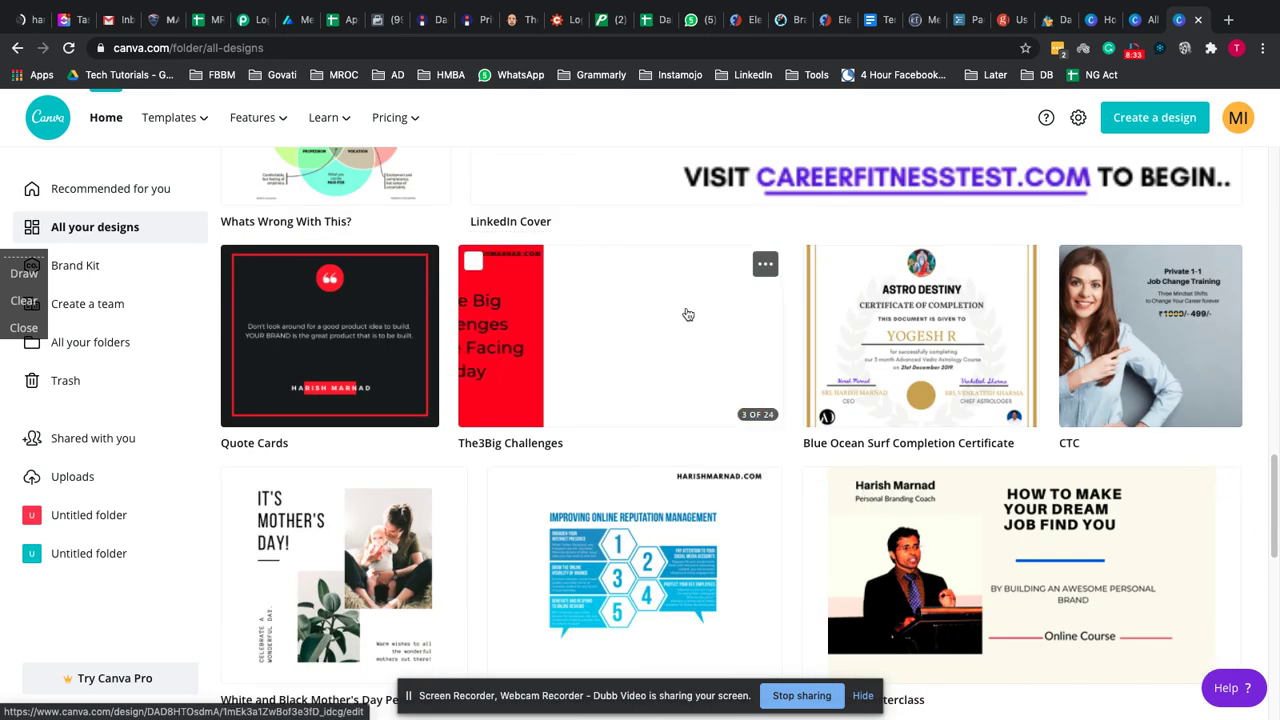
{"action": "left_click", "coordinate": [762, 272]}
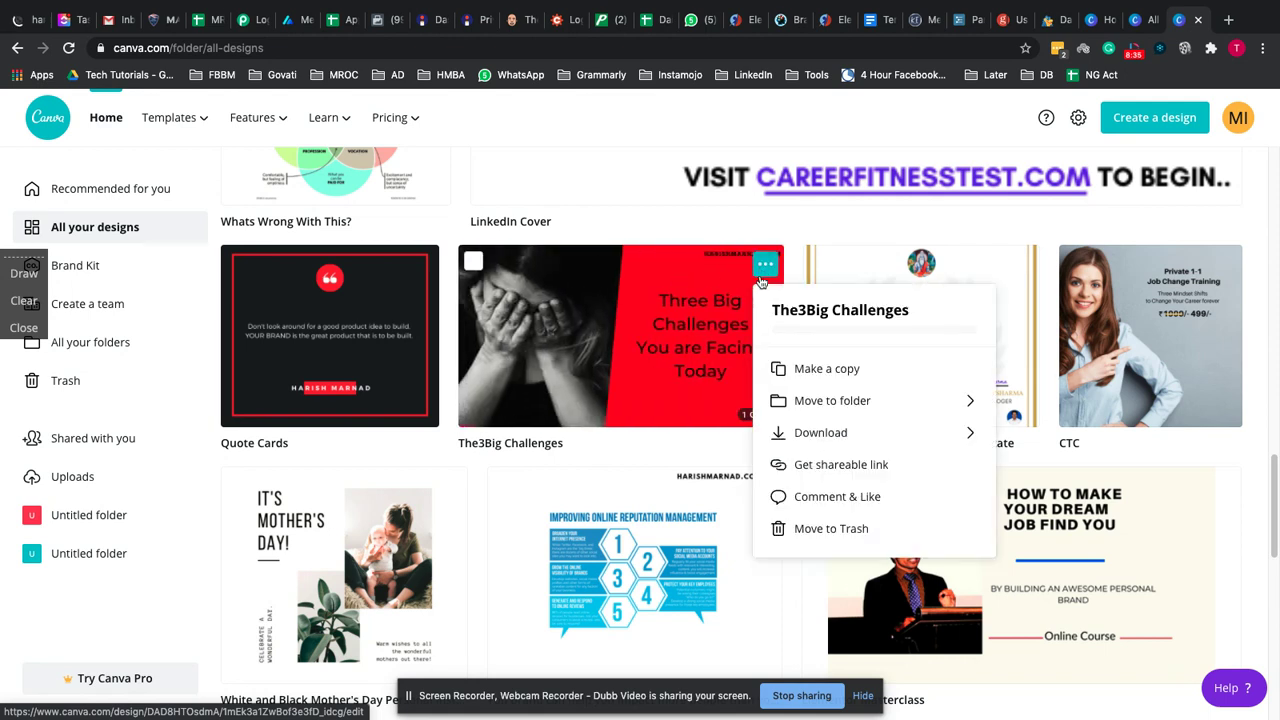
{"action": "scroll", "coordinate": [796, 388], "scroll_direction": "down", "scroll_amount": 1}
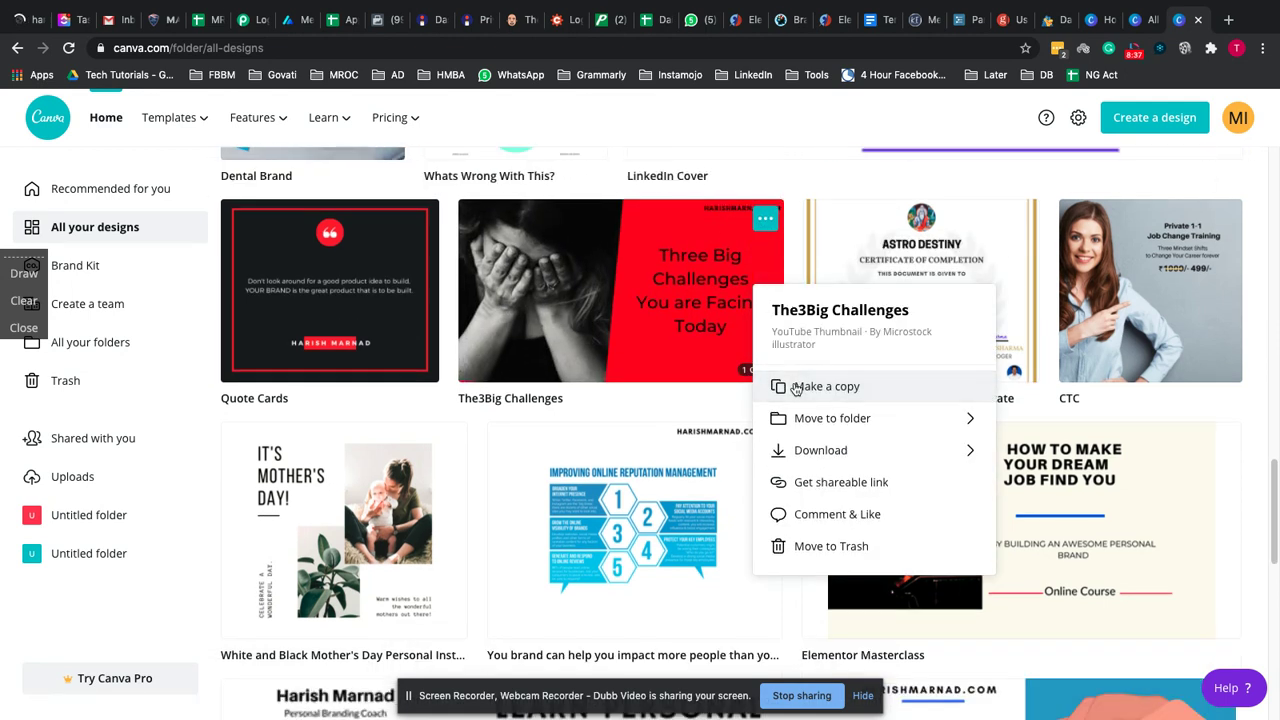
{"action": "left_click", "coordinate": [725, 388]}
Rename the copied The3Big Challenges design as Doctor Brand Club
{"action": "scroll", "coordinate": [632, 402], "scroll_direction": "up", "scroll_amount": 10}
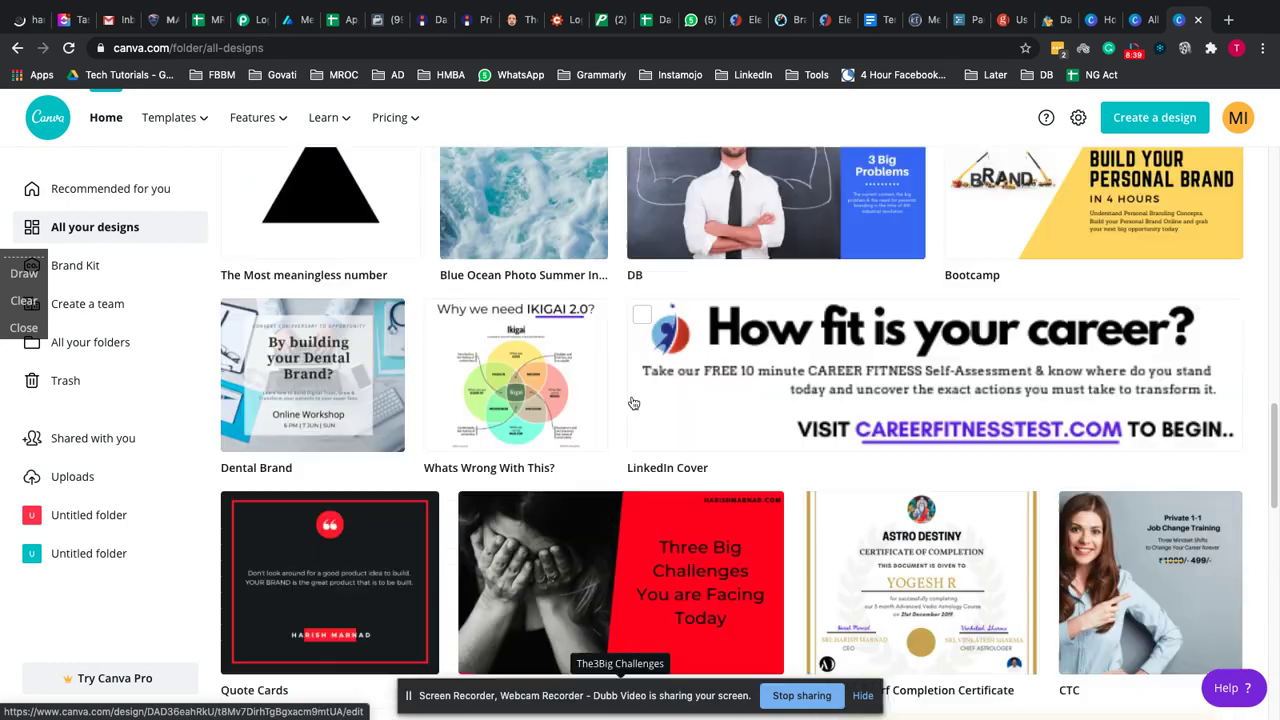
{"action": "scroll", "coordinate": [632, 402], "scroll_direction": "up", "scroll_amount": 10}
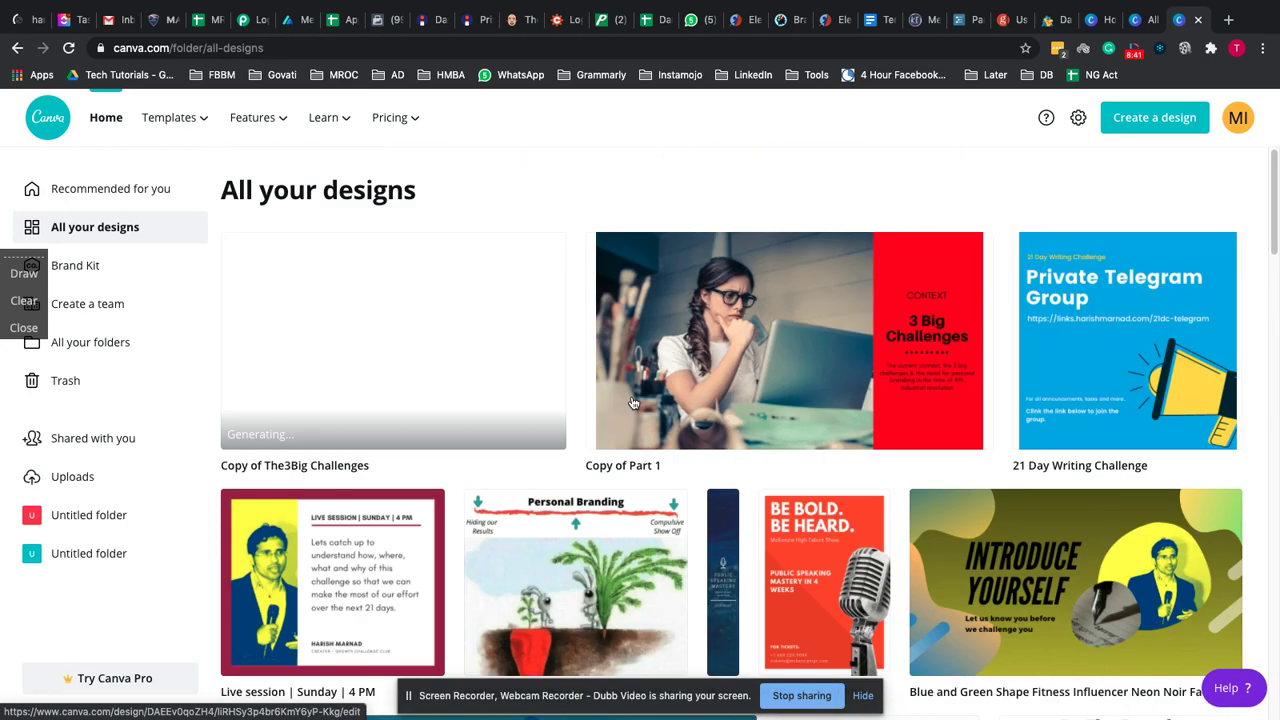
{"action": "left_click", "coordinate": [326, 465]}
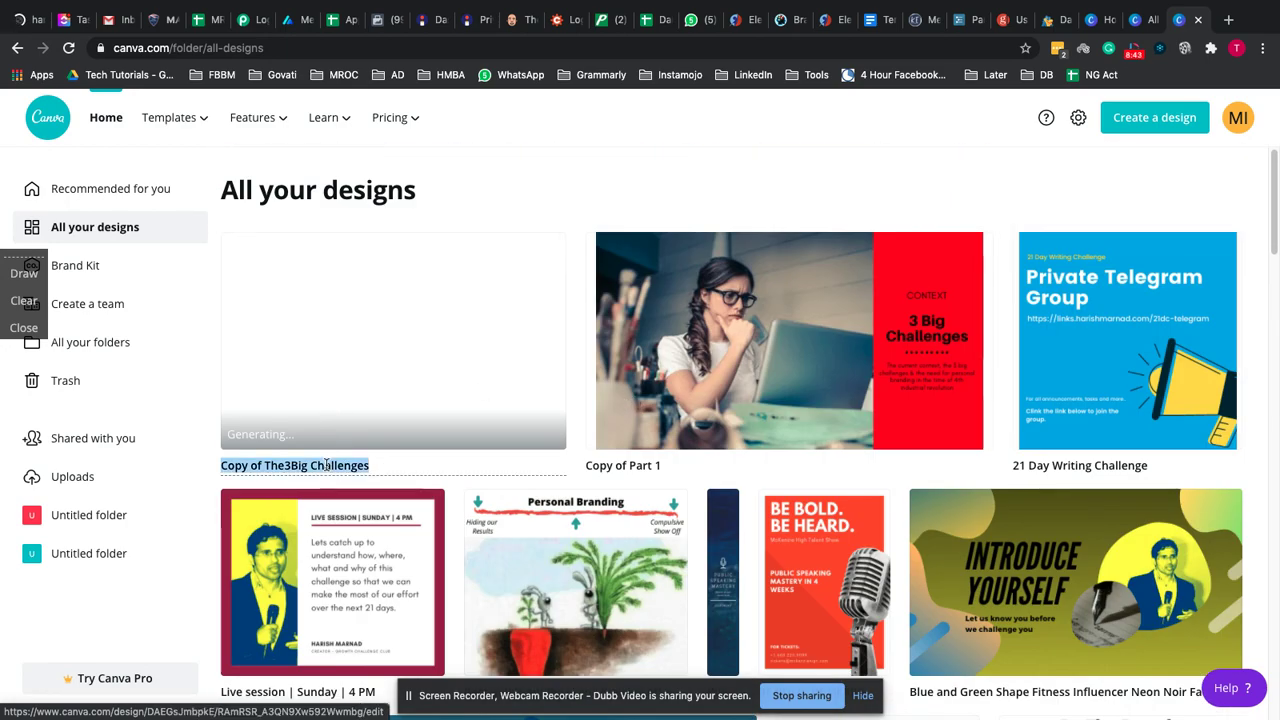
{"action": "type", "text": "Doctor Brand Cl"}
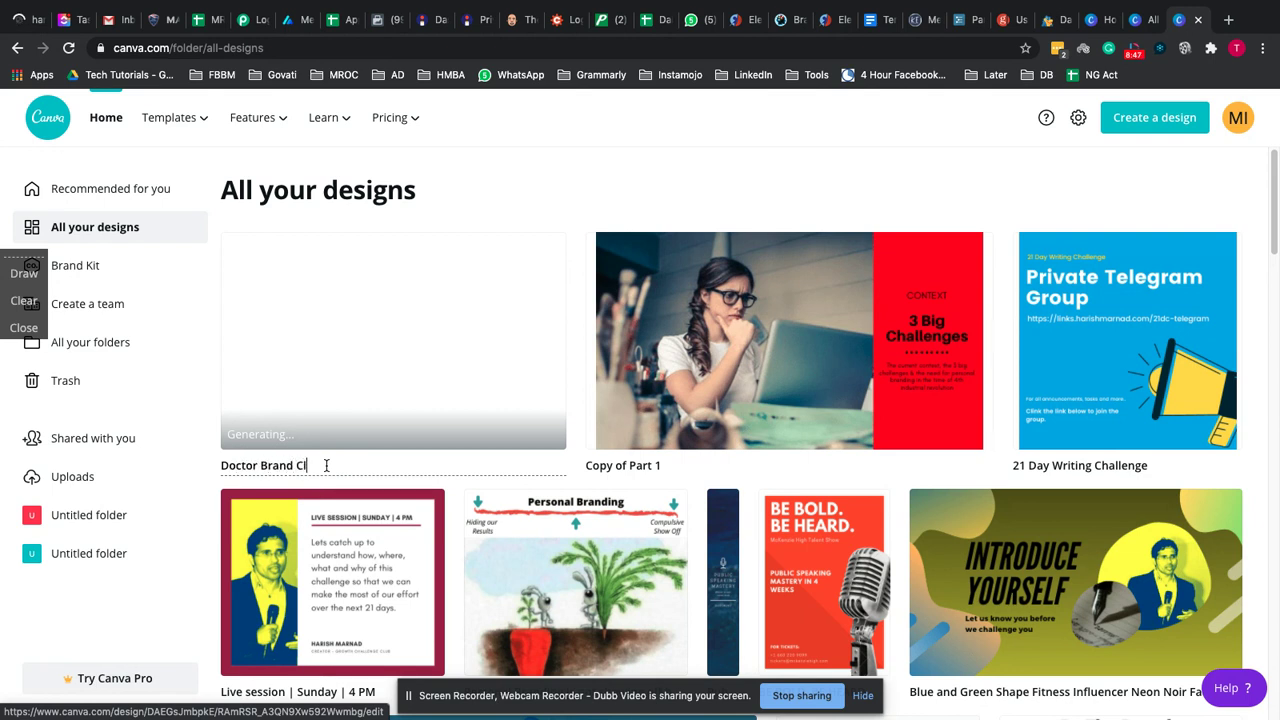
{"action": "key", "text": "Return"}
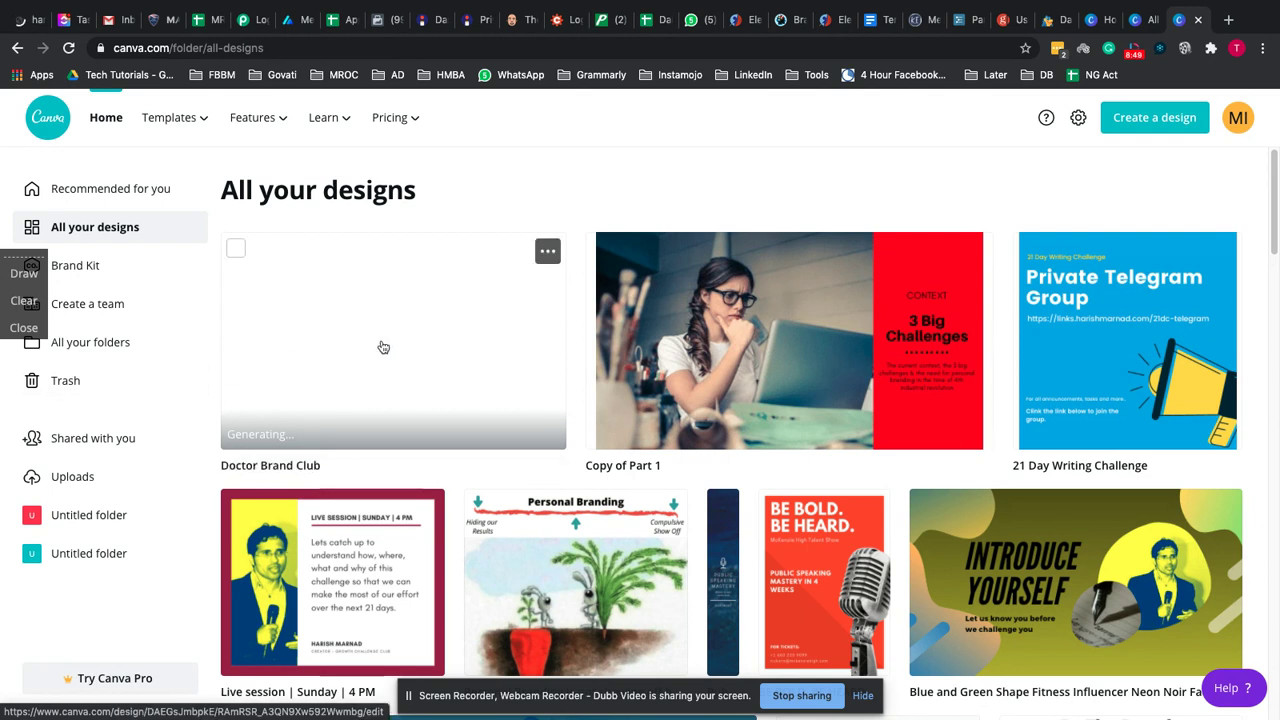
Open the Doctor Brand Club design and inspect the website address image on page 1
{"action": "left_click", "coordinate": [414, 352]}
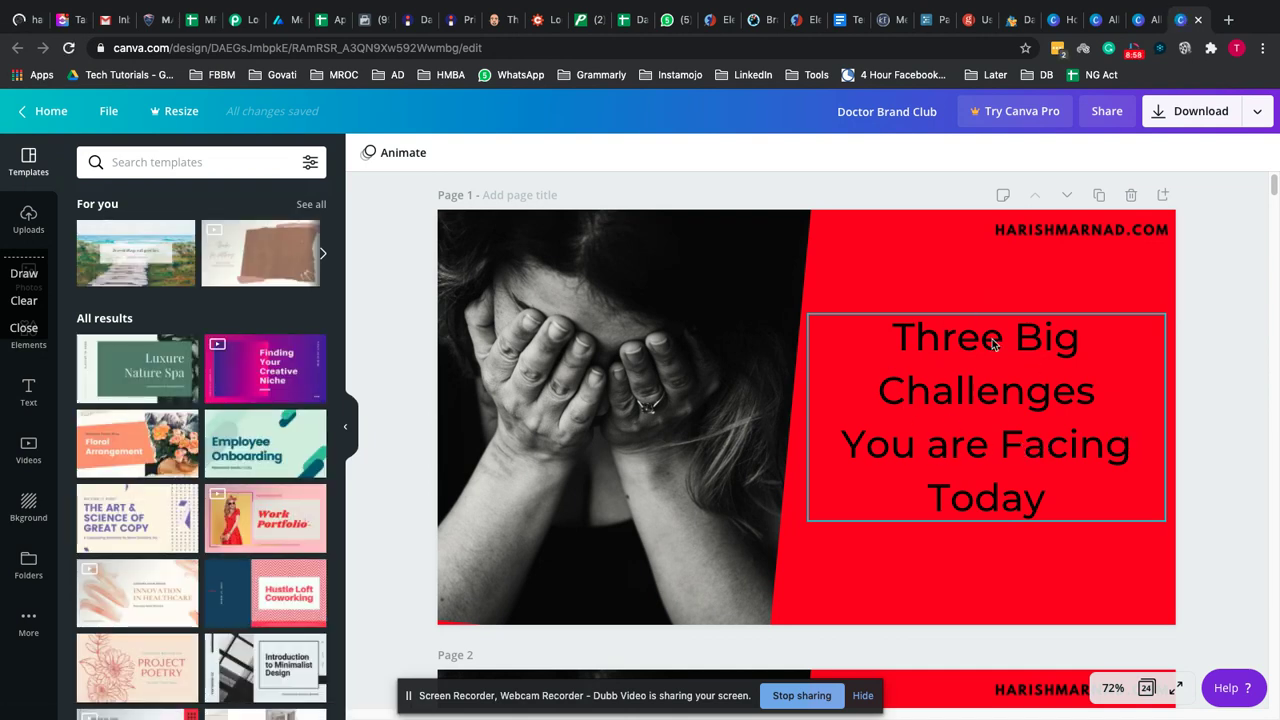
{"action": "left_click", "coordinate": [1032, 240]}
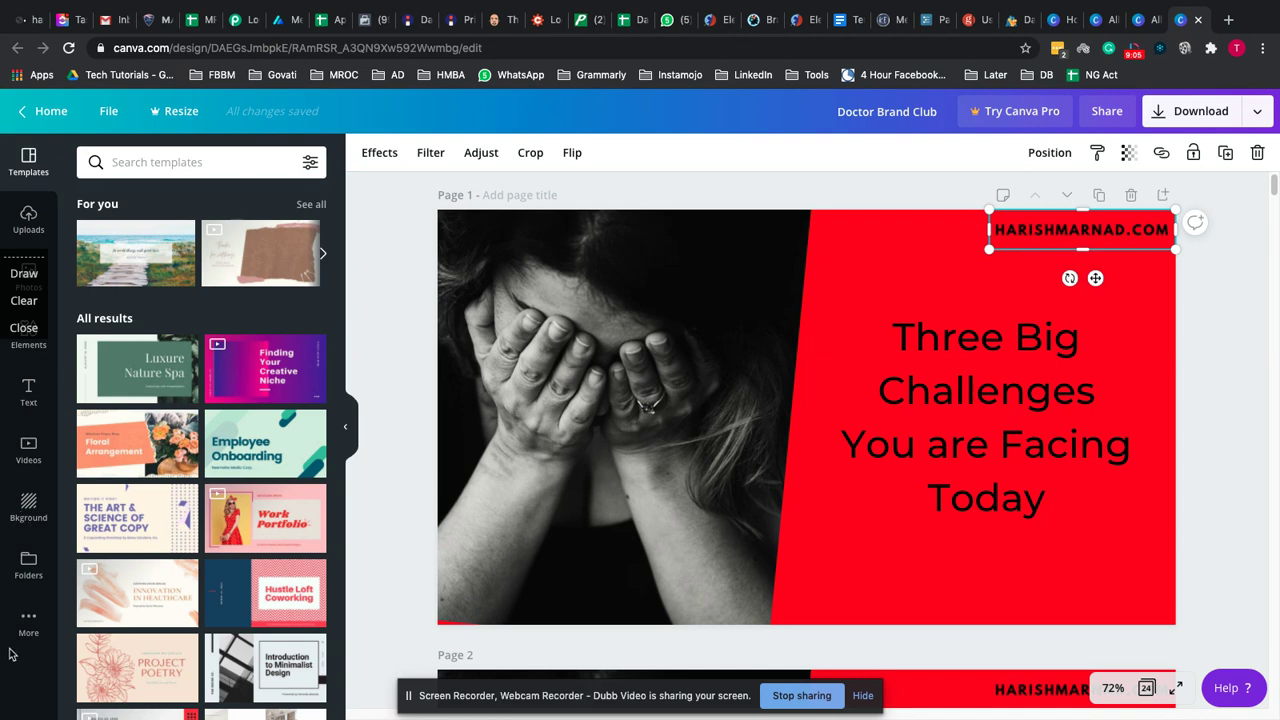
{"action": "key", "text": "Return"}
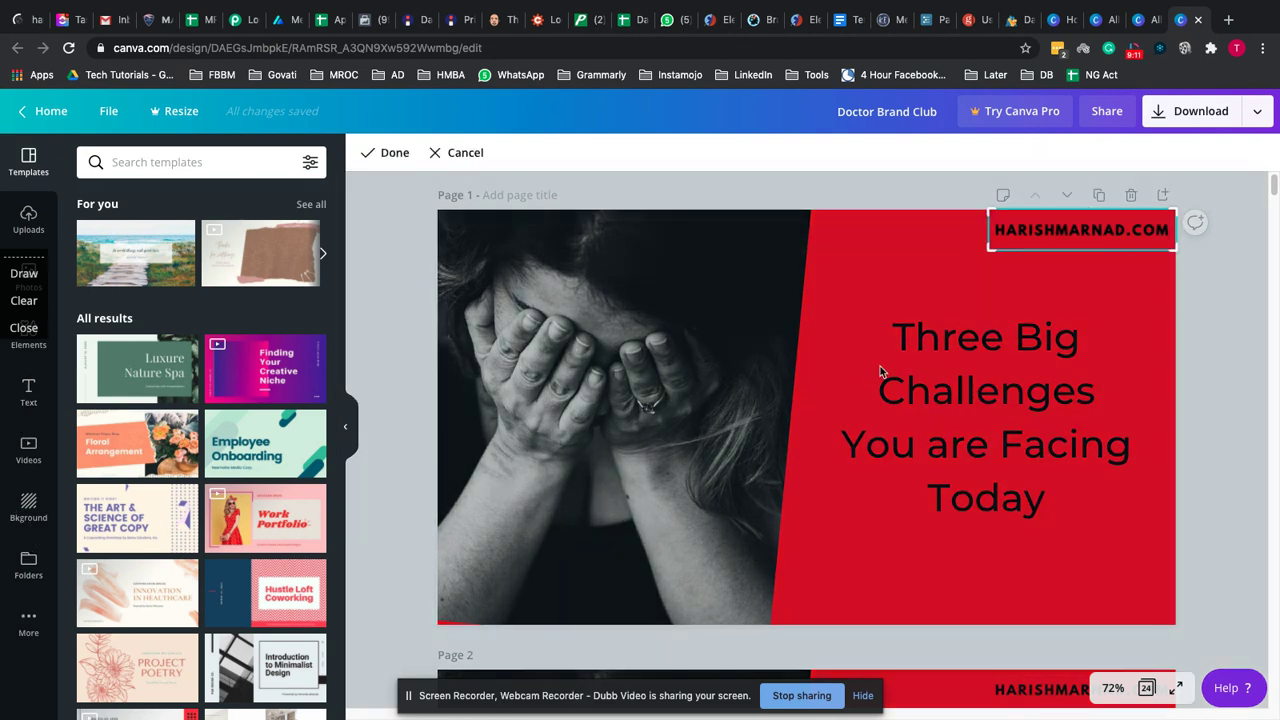
{"action": "left_click", "coordinate": [1189, 388]}
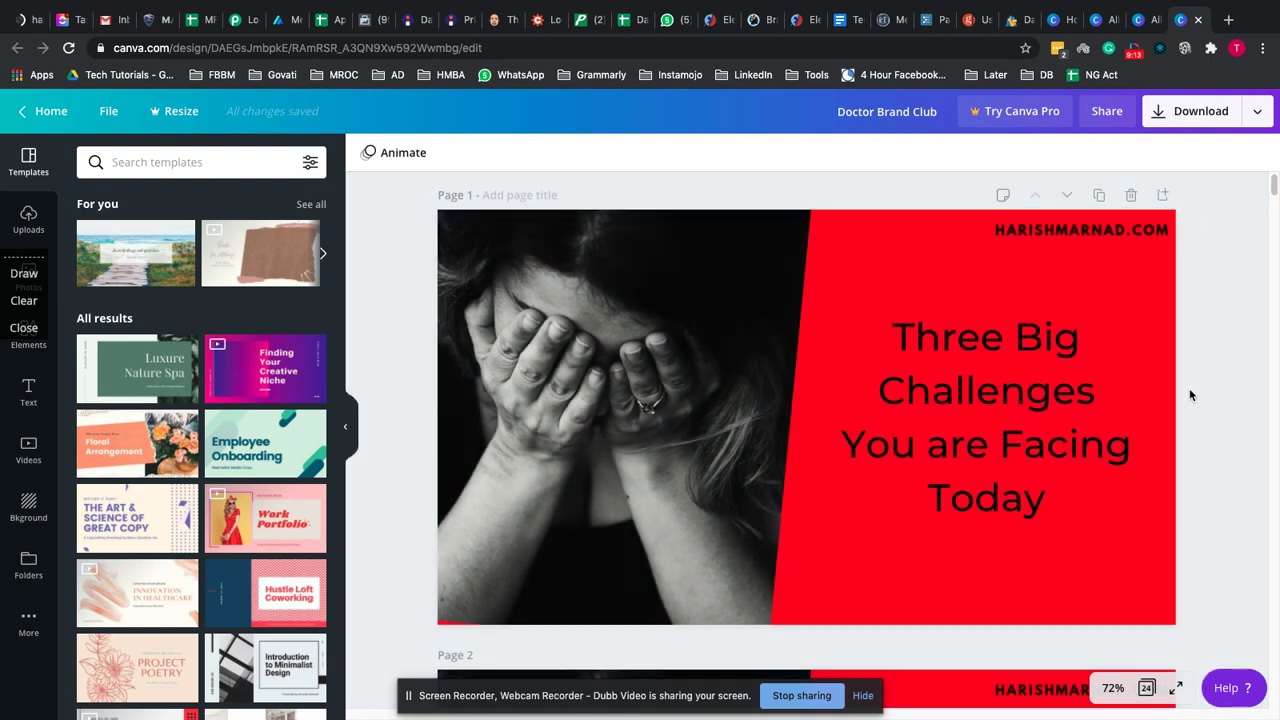
Examine the first four pages of the Doctor Brand Club design, comparing the plain, completed and Currently Watching thumbnail versions
{"action": "scroll", "coordinate": [1189, 388], "scroll_direction": "down", "scroll_amount": 3}
{"action": "scroll", "coordinate": [1189, 394], "scroll_direction": "up", "scroll_amount": 3}
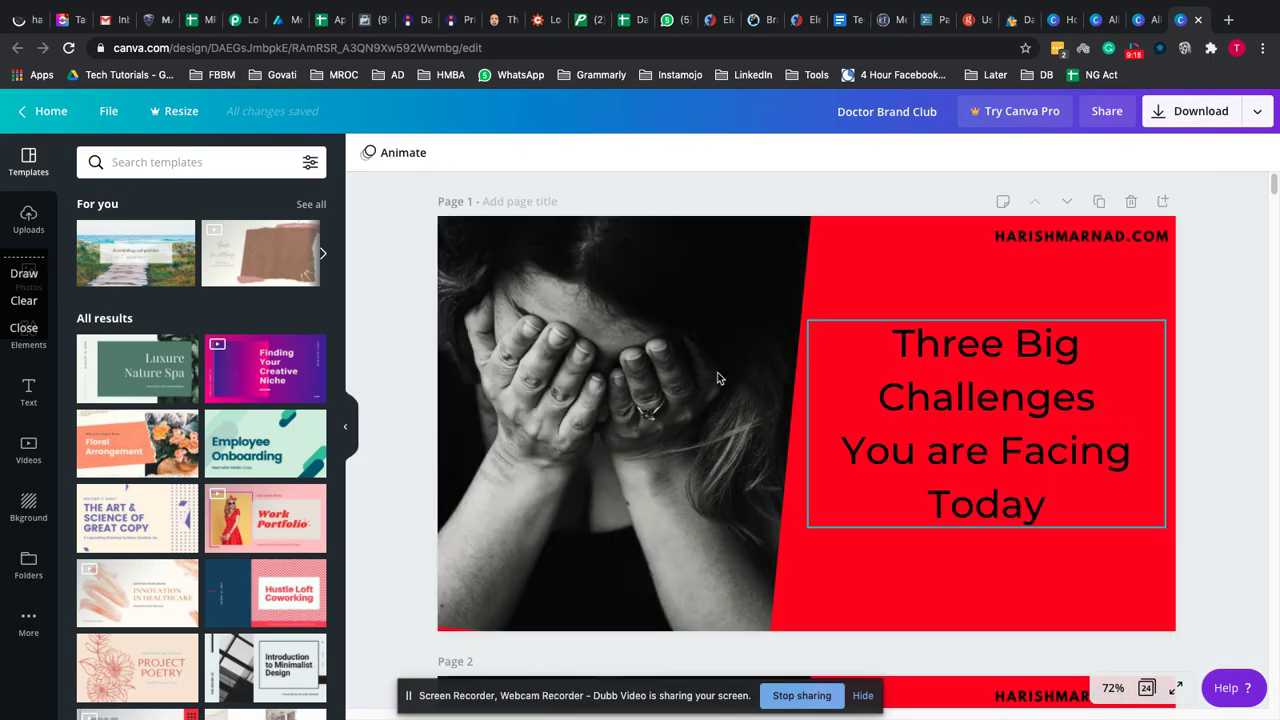
{"action": "scroll", "coordinate": [954, 408], "scroll_direction": "down", "scroll_amount": 1}
{"action": "scroll", "coordinate": [954, 412], "scroll_direction": "down", "scroll_amount": 3}
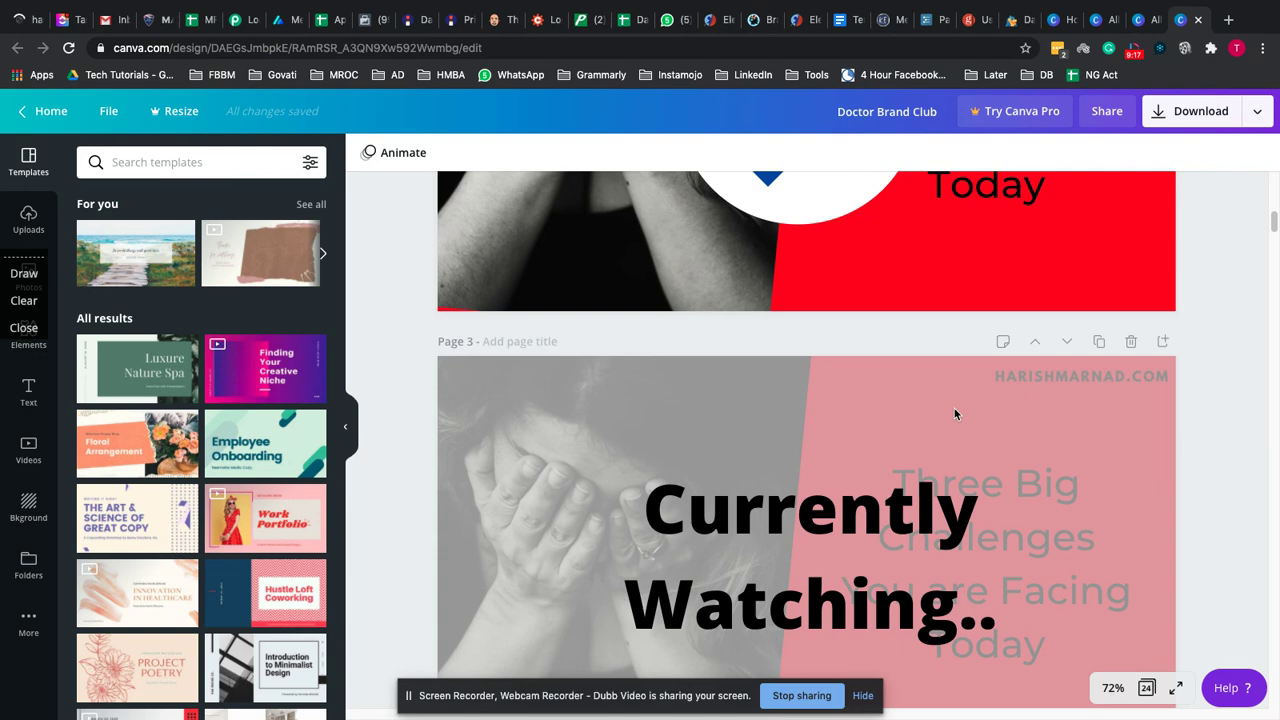
{"action": "scroll", "coordinate": [900, 400], "scroll_direction": "up", "scroll_amount": 3}
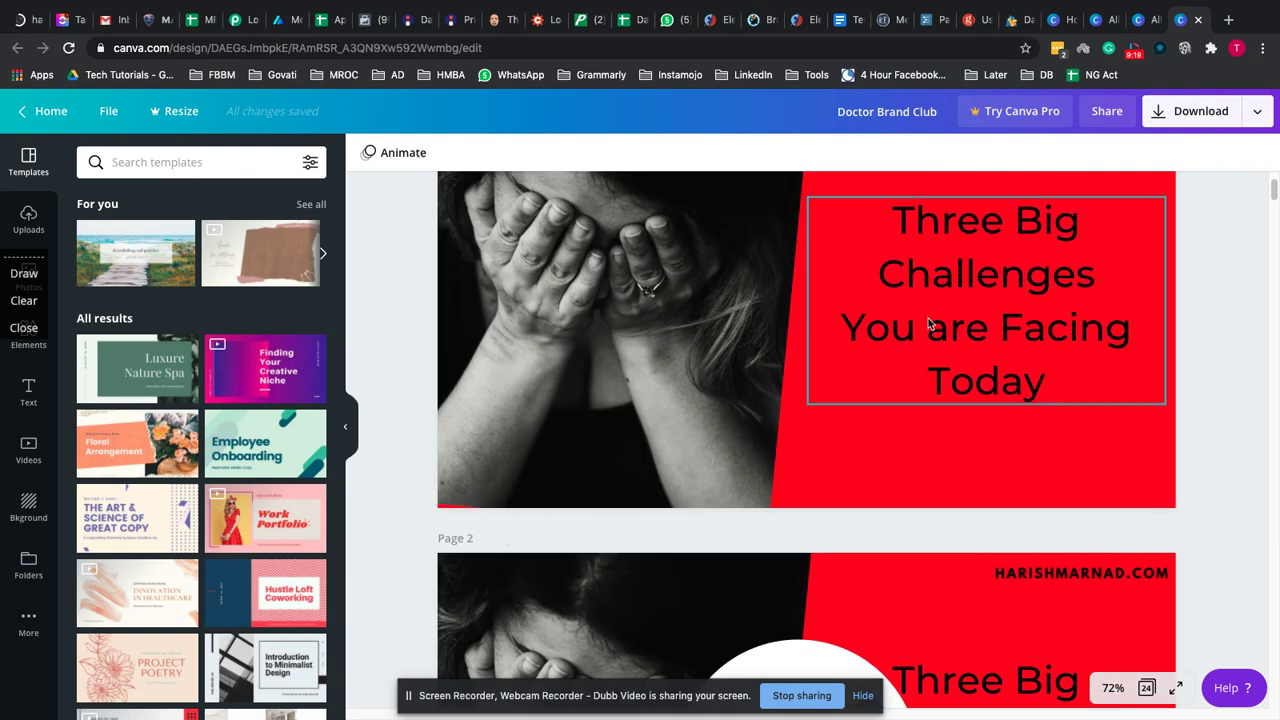
{"action": "scroll", "coordinate": [921, 373], "scroll_direction": "down", "scroll_amount": 3}
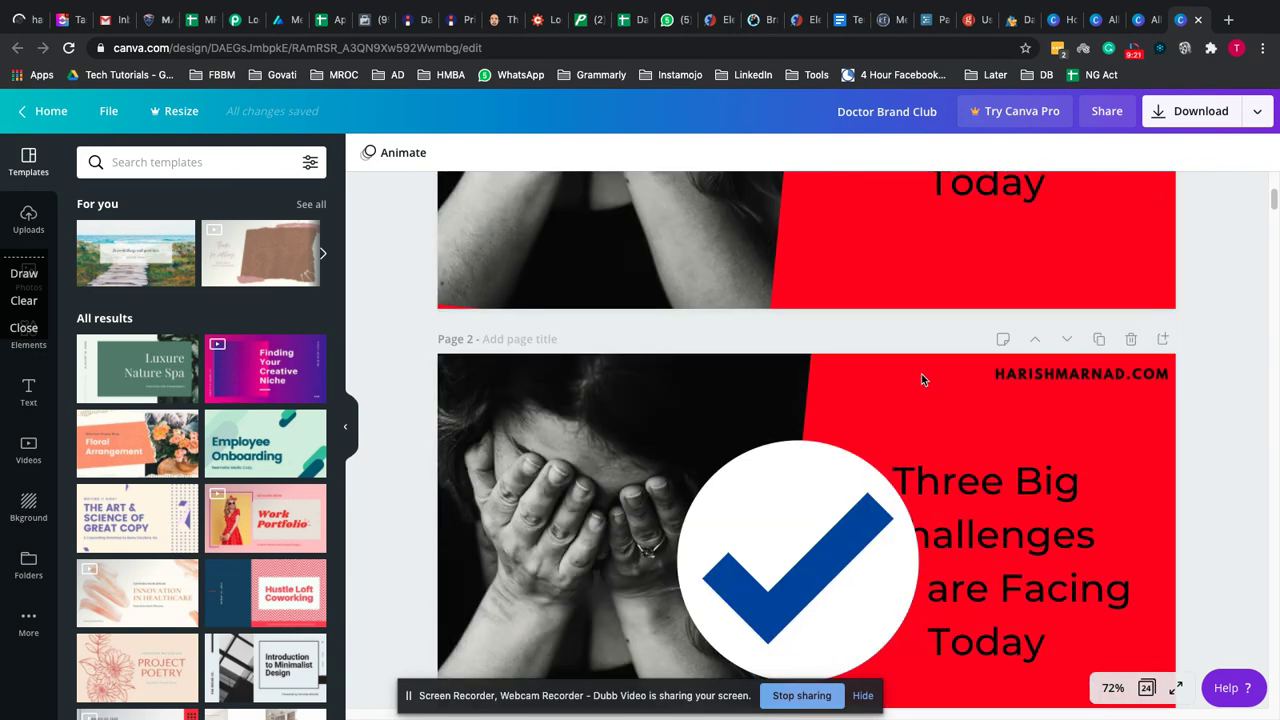
{"action": "scroll", "coordinate": [921, 379], "scroll_direction": "down", "scroll_amount": 10}
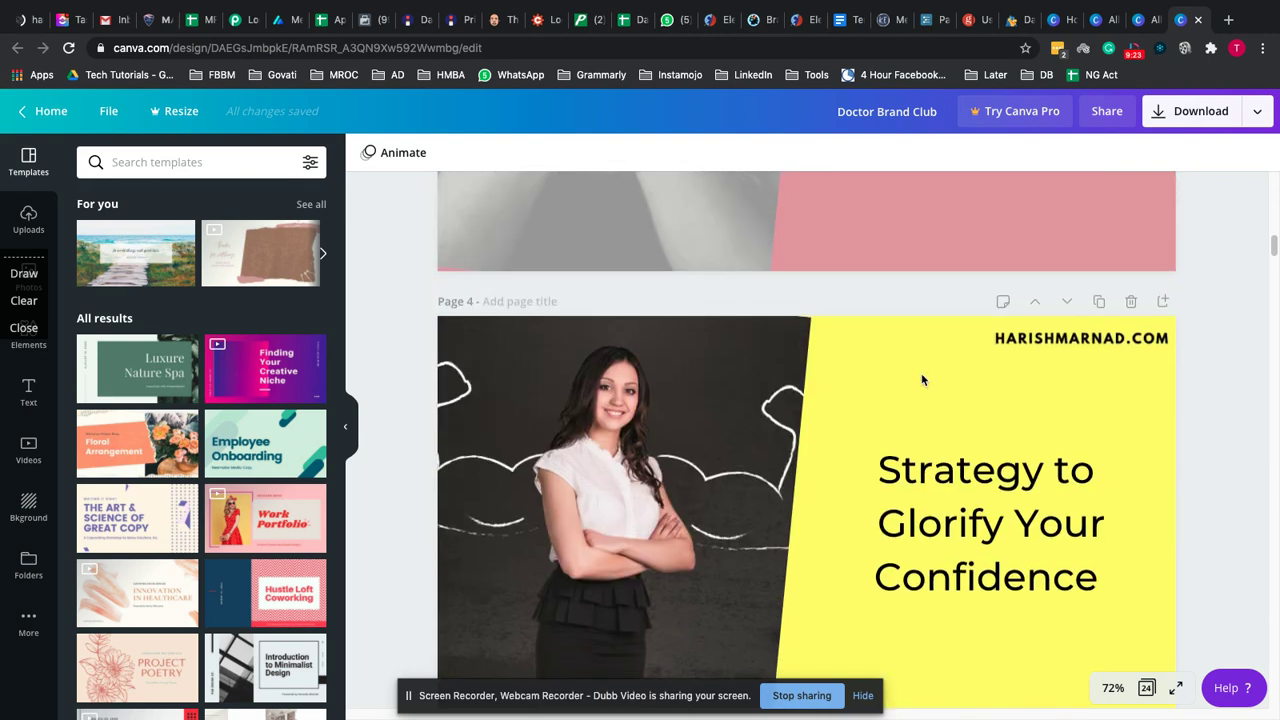
{"action": "scroll", "coordinate": [921, 379], "scroll_direction": "up", "scroll_amount": 2}
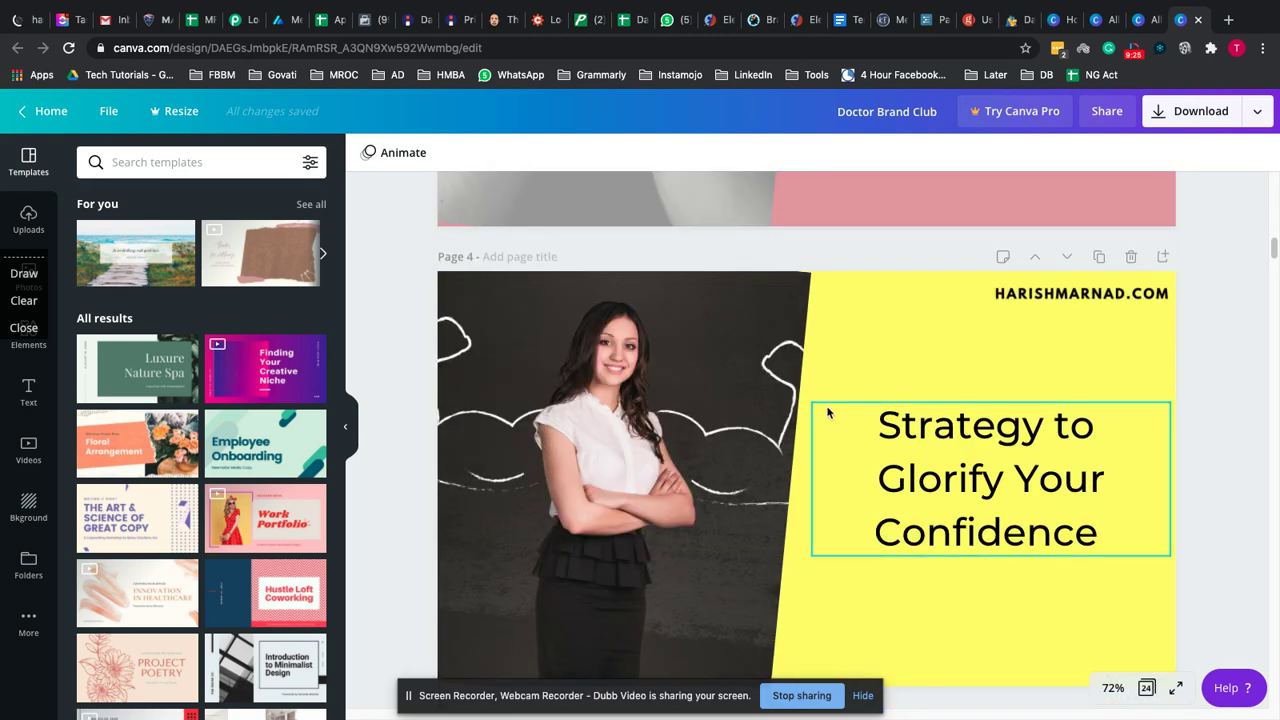
Examine pages 4 to 7 of the Doctor Brand Club design, including the completed, locked and Currently Watching thumbnail versions
{"action": "scroll", "coordinate": [980, 400], "scroll_direction": "down", "scroll_amount": 1}
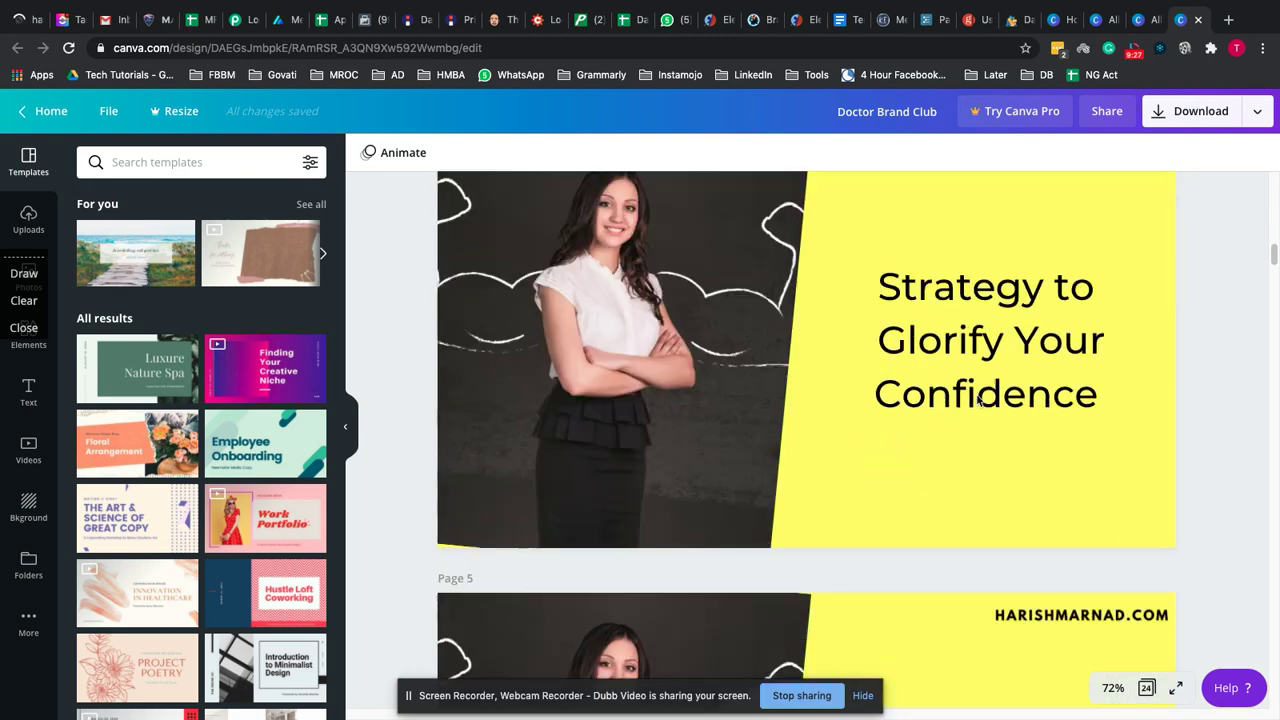
{"action": "scroll", "coordinate": [978, 401], "scroll_direction": "down", "scroll_amount": 3}
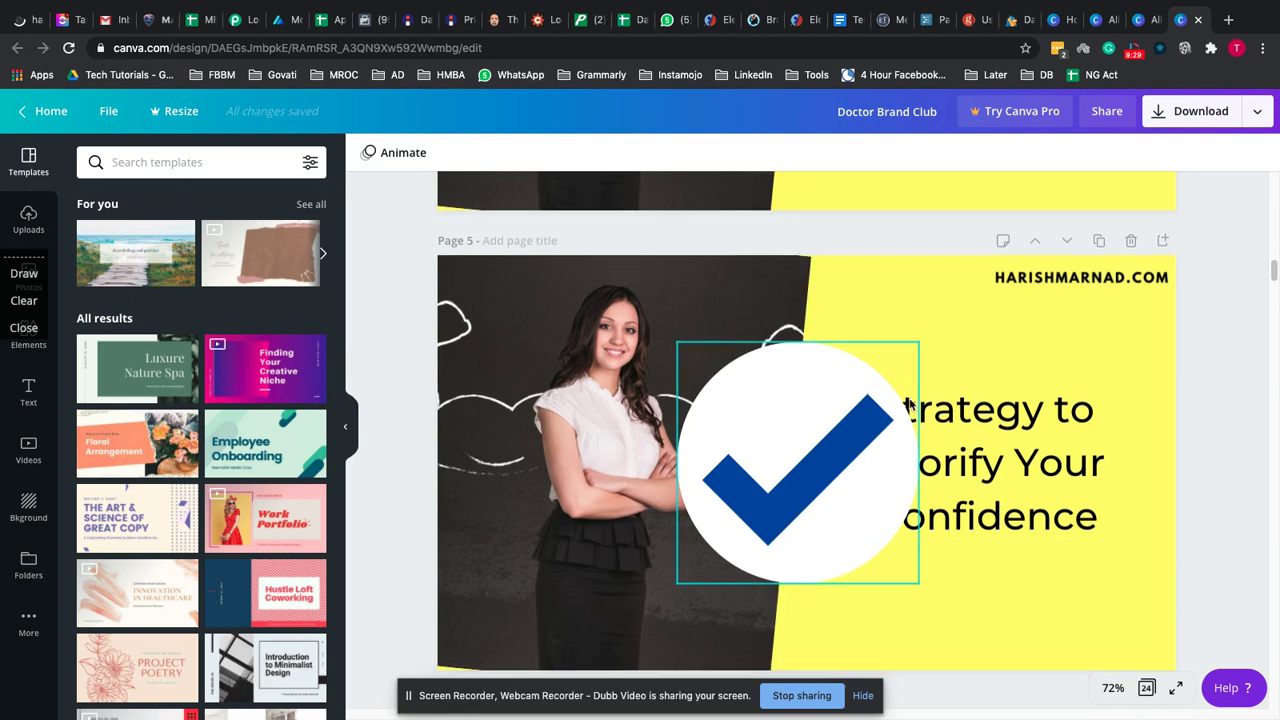
{"action": "scroll", "coordinate": [910, 404], "scroll_direction": "down", "scroll_amount": 5}
{"action": "scroll", "coordinate": [867, 515], "scroll_direction": "down", "scroll_amount": 4}
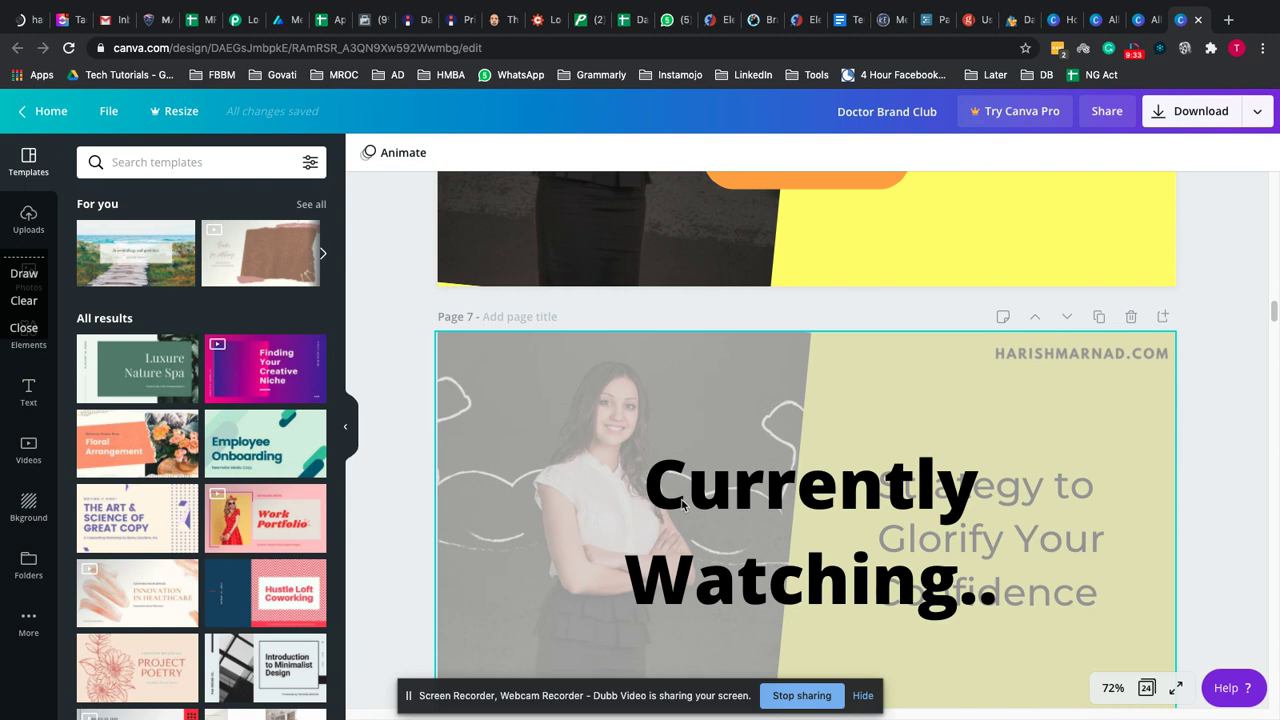
{"action": "scroll", "coordinate": [908, 474], "scroll_direction": "up", "scroll_amount": 1}
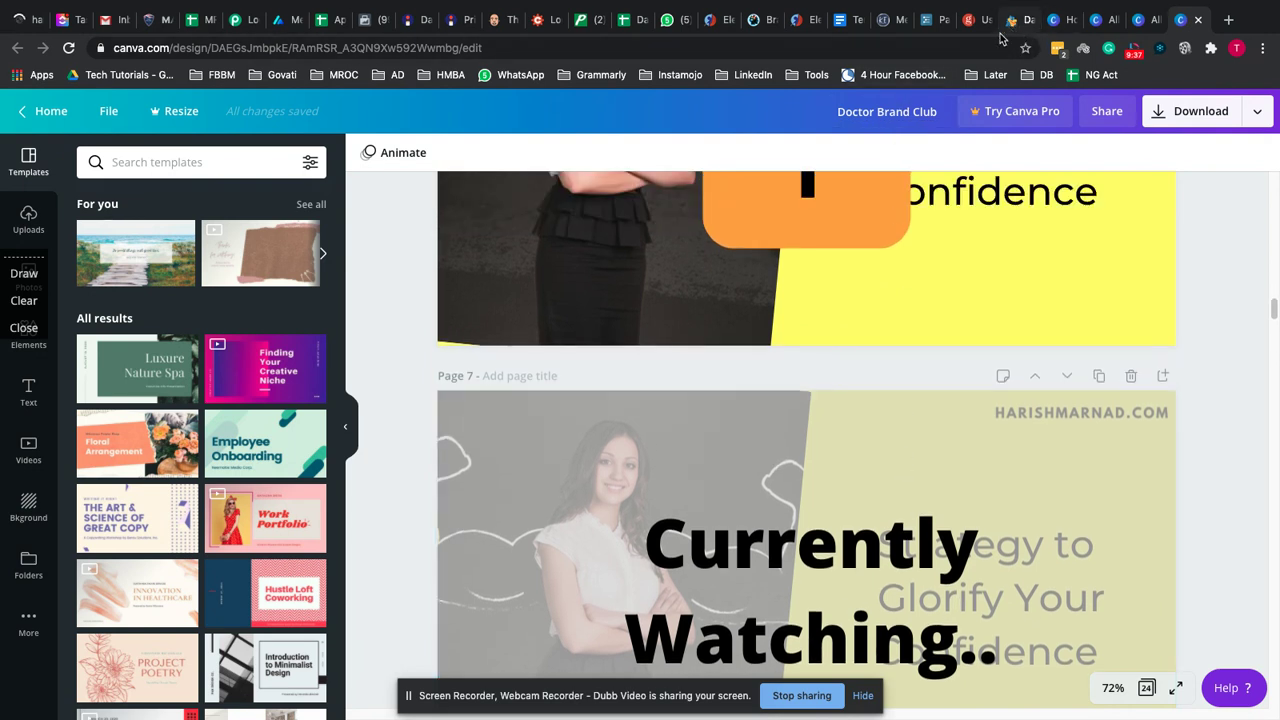
{"action": "scroll", "coordinate": [712, 350], "scroll_direction": "up", "scroll_amount": 12}
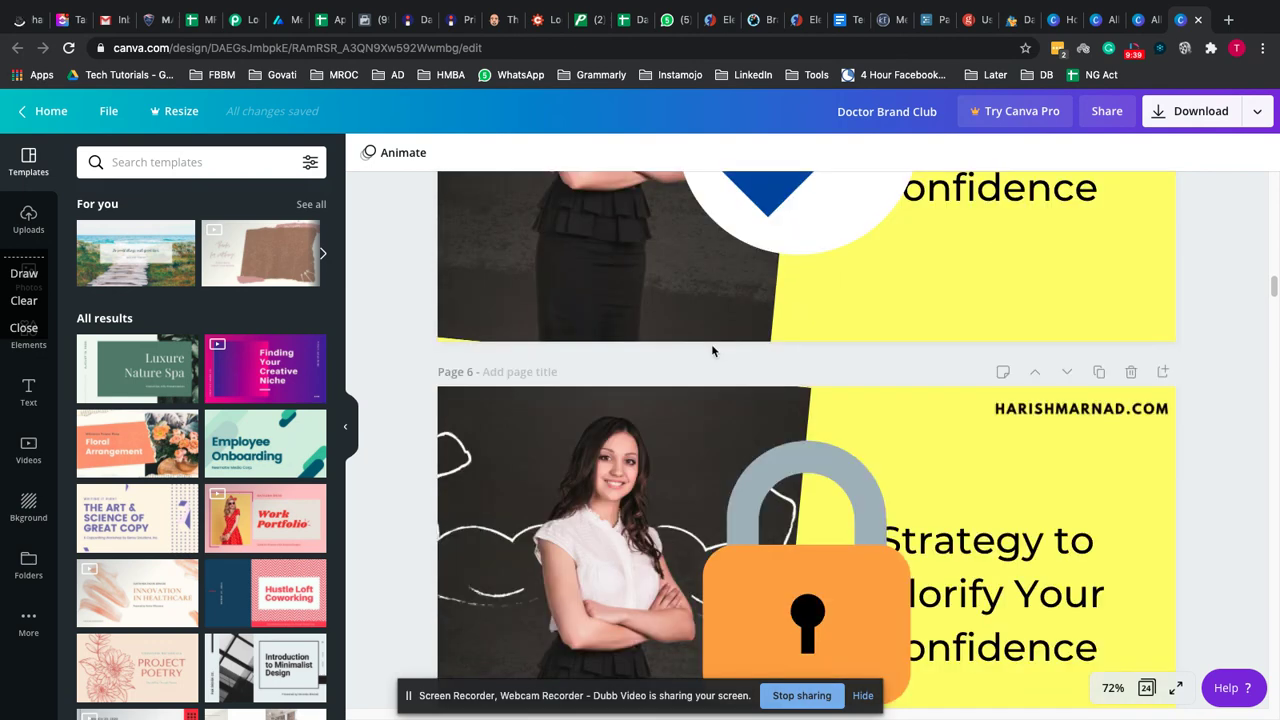
{"action": "scroll", "coordinate": [715, 337], "scroll_direction": "up", "scroll_amount": 12}
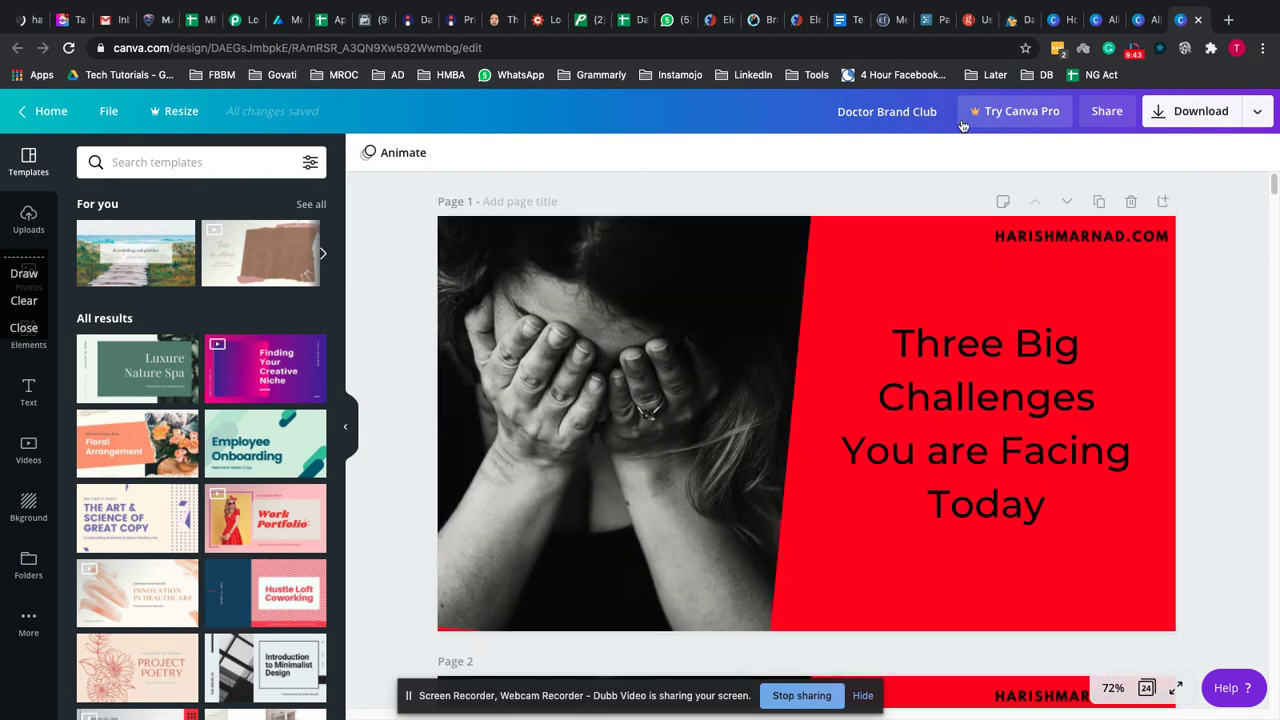
Check the five video topics in the WhatsApp chat and close the extra Canva home and design list tabs
{"action": "left_click", "coordinate": [671, 27]}
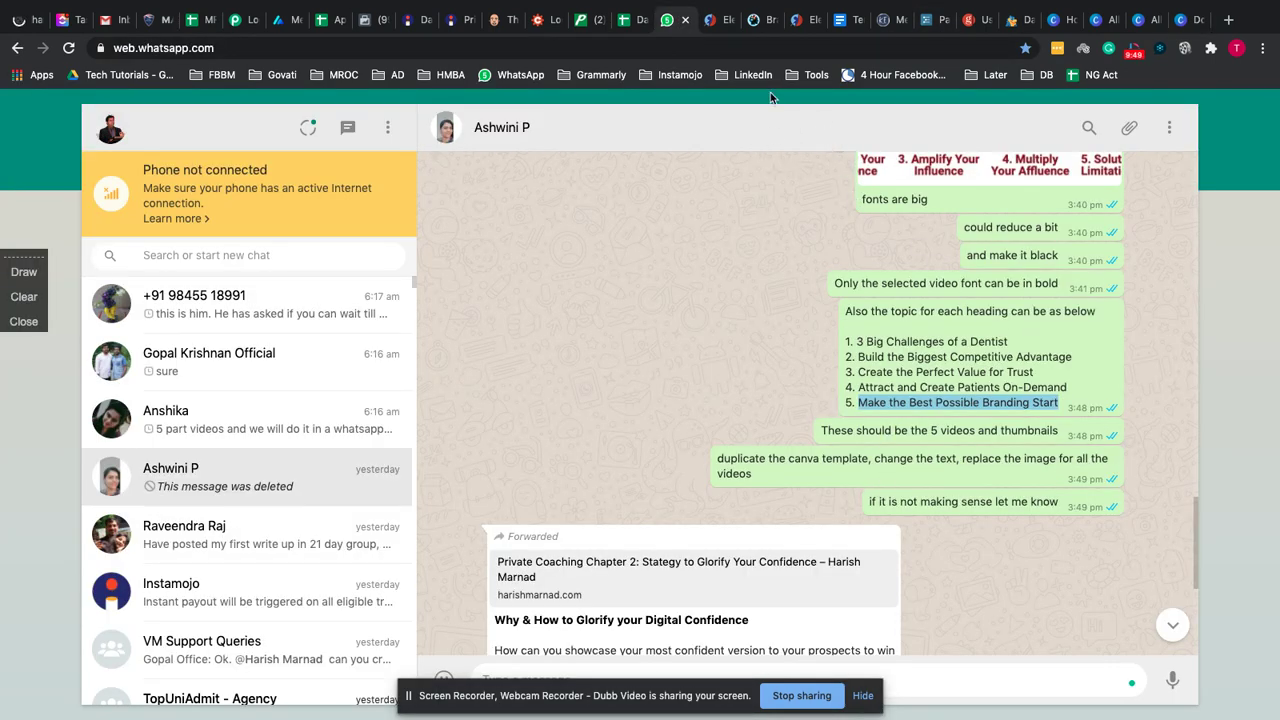
{"action": "left_click", "coordinate": [1057, 26]}
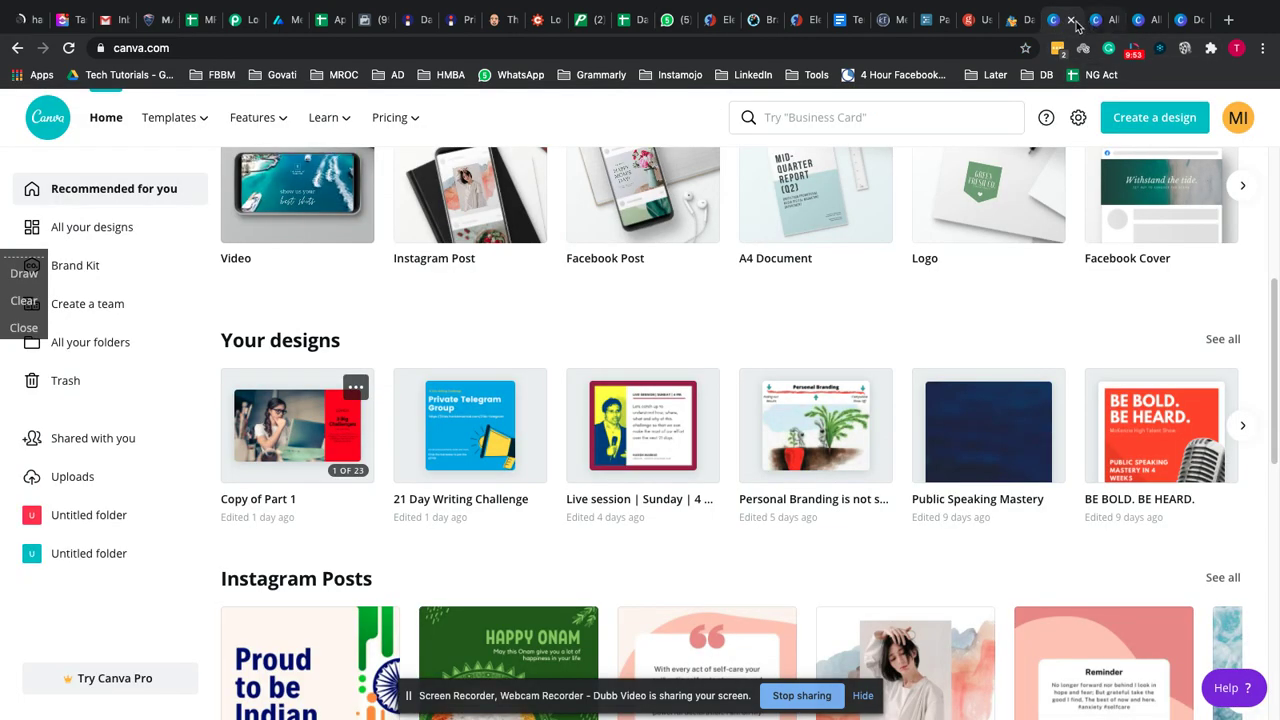
{"action": "left_click", "coordinate": [1072, 20]}
{"action": "left_click", "coordinate": [1072, 21]}
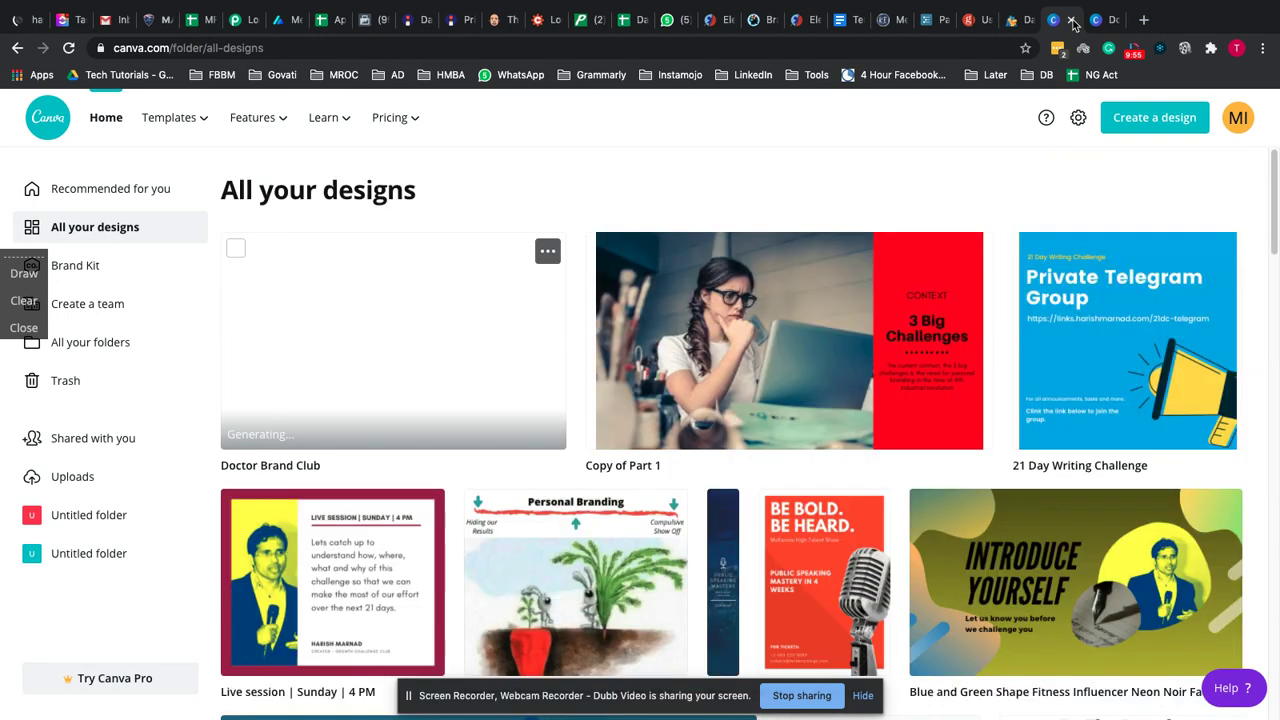
{"action": "left_click", "coordinate": [1072, 20]}
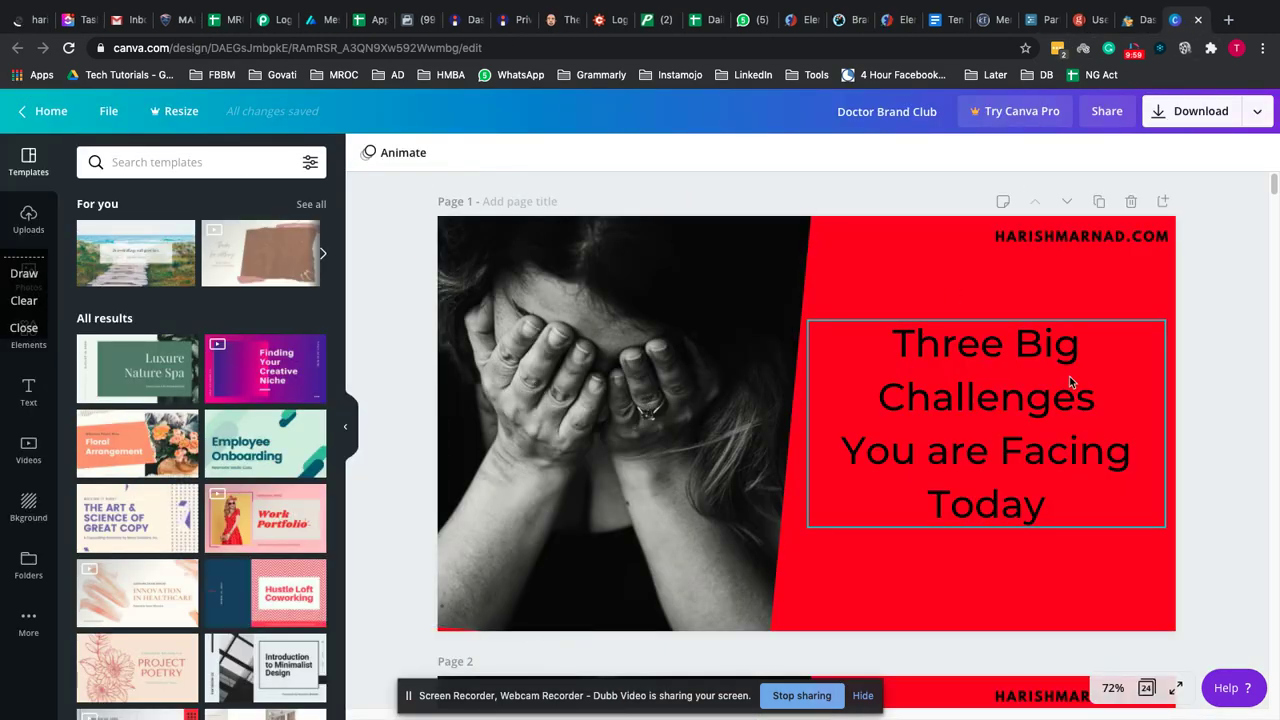
Change the page 1 thumbnail heading to "Three Big Challenges Today for a Dentist"
{"action": "left_click", "coordinate": [978, 453]}
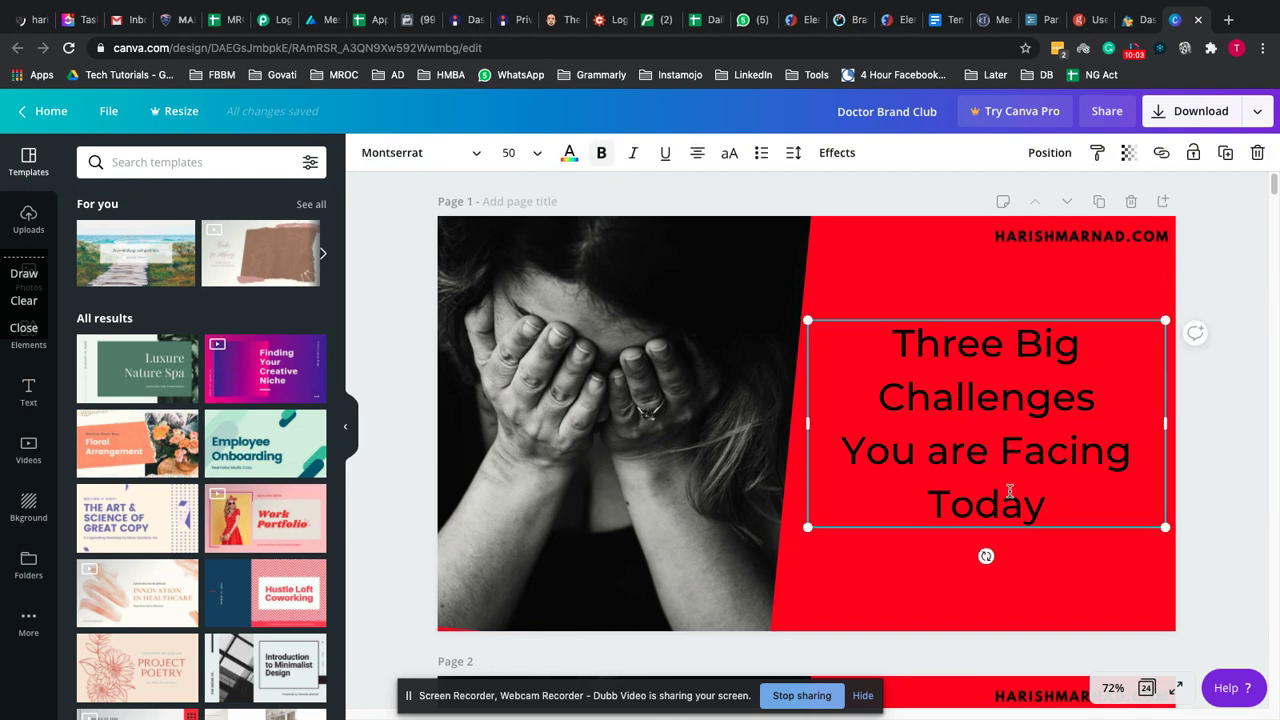
{"action": "type", "text": "as"}
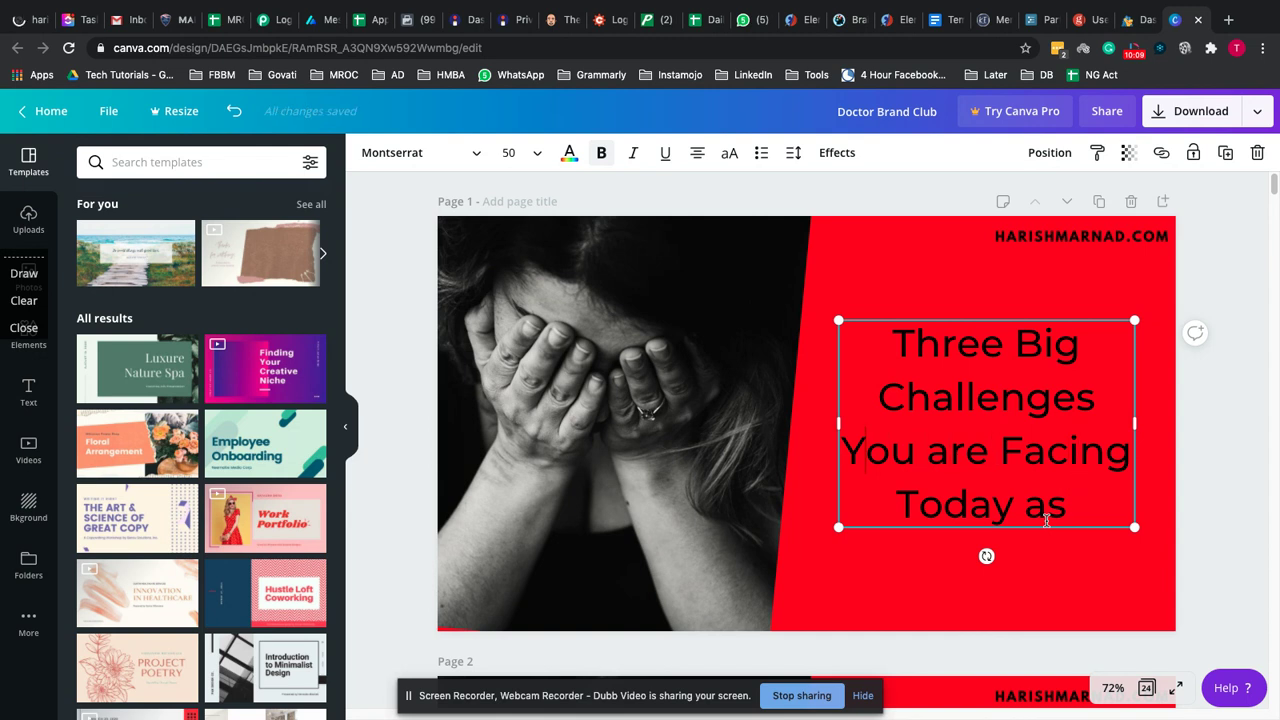
{"action": "key", "text": "shift+Down"}
{"action": "key", "text": "Right"}
{"action": "key", "text": "Right"}
{"action": "key", "text": "Right"}
{"action": "key", "text": "Right"}
{"action": "key", "text": "Right"}
{"action": "key", "text": "Right"}
{"action": "key", "text": "Right"}
{"action": "key", "text": "Right"}
{"action": "key", "text": "Right"}
{"action": "key", "text": "BackSpace"}
{"action": "key", "text": "BackSpace"}
{"action": "key", "text": "BackSpace"}
{"action": "type", "text": "foir"}
{"action": "key", "text": "BackSpace"}
{"action": "key", "text": "BackSpace"}
{"action": "type", "text": "r a Dentist"}
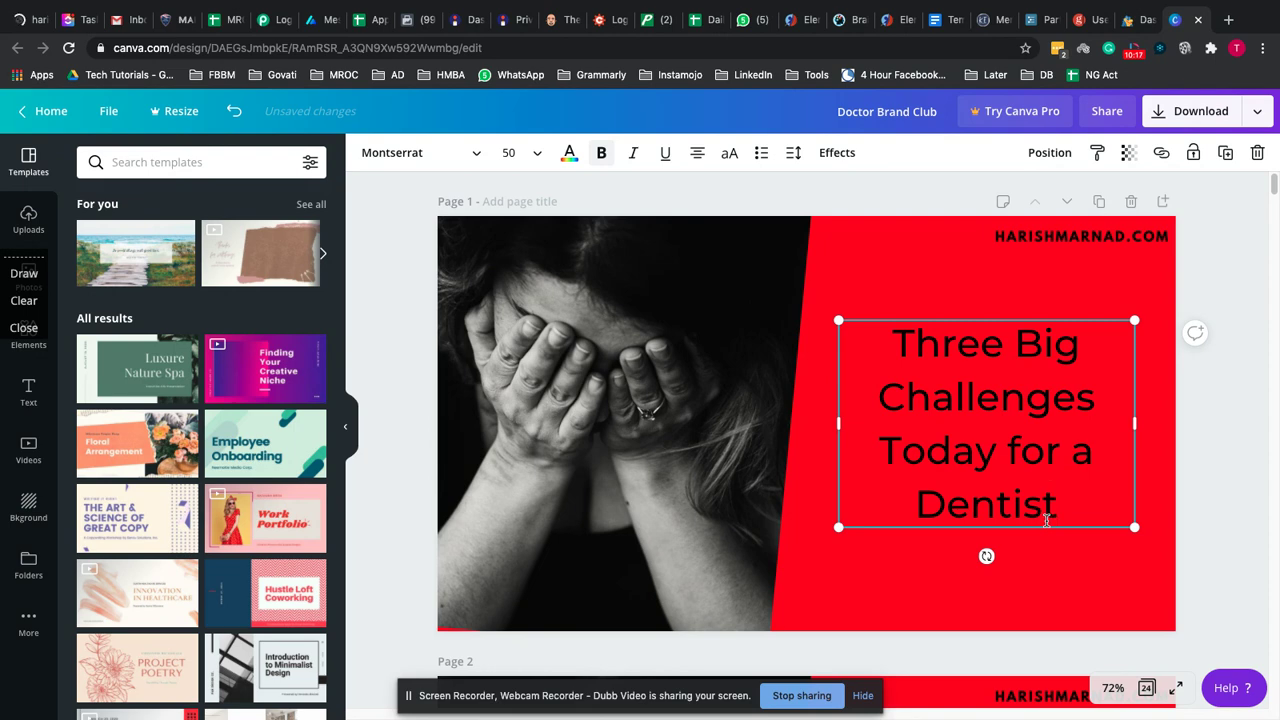
{"action": "left_click", "coordinate": [1185, 505]}
Move the Currently Watching overlay on page 3 down off the thumbnail's heading and put it back over the thumbnail
{"action": "scroll", "coordinate": [1151, 505], "scroll_direction": "down", "scroll_amount": 1}
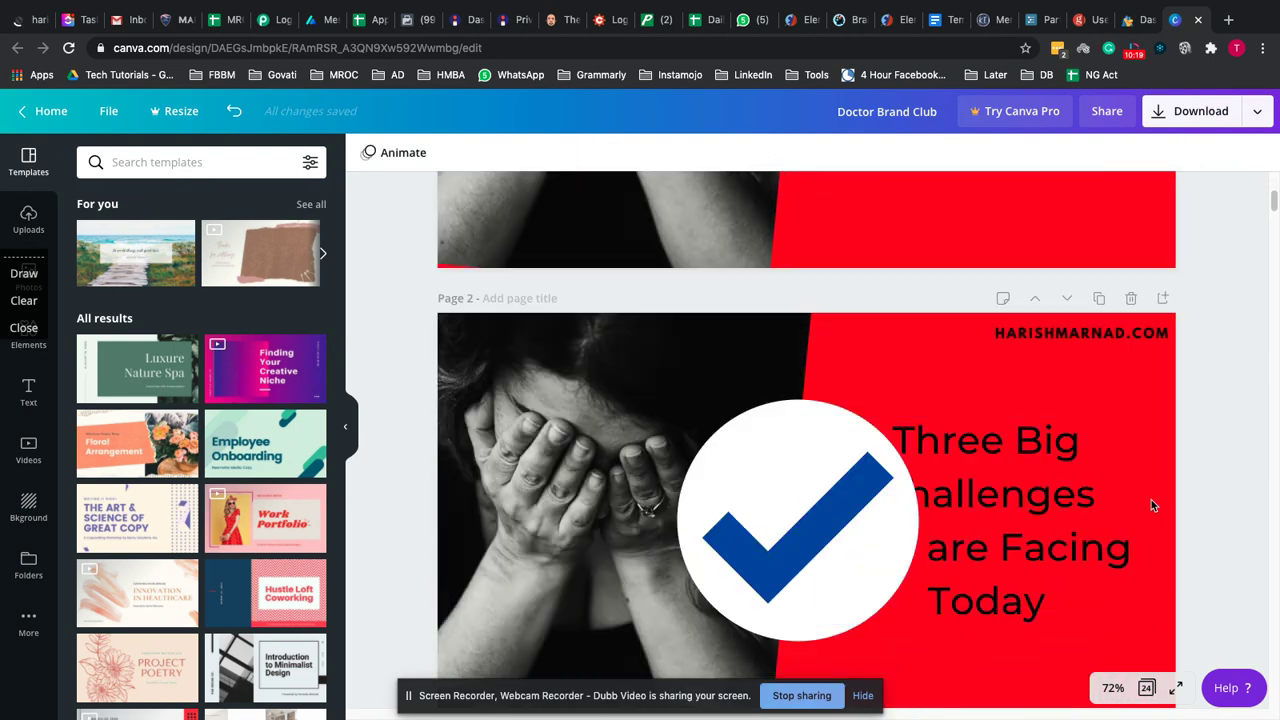
{"action": "left_click", "coordinate": [998, 495]}
{"action": "scroll", "coordinate": [1171, 553], "scroll_direction": "down", "scroll_amount": 3}
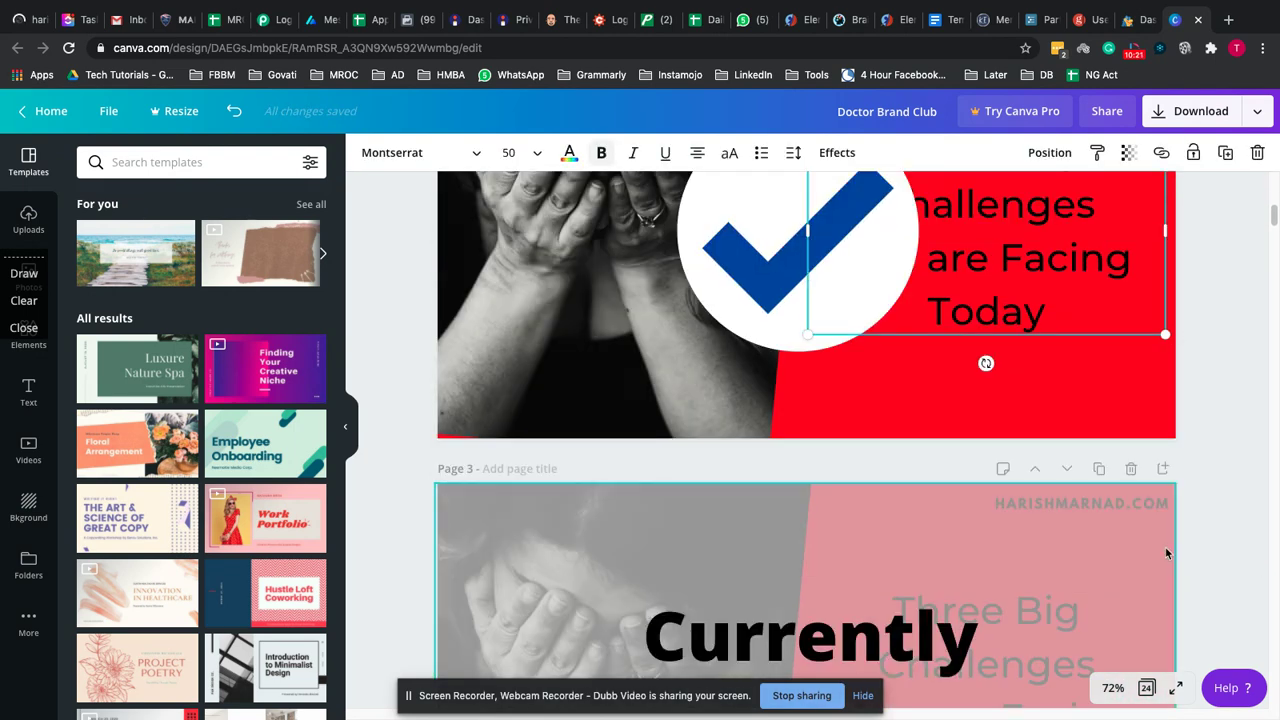
{"action": "scroll", "coordinate": [1151, 551], "scroll_direction": "down", "scroll_amount": 3}
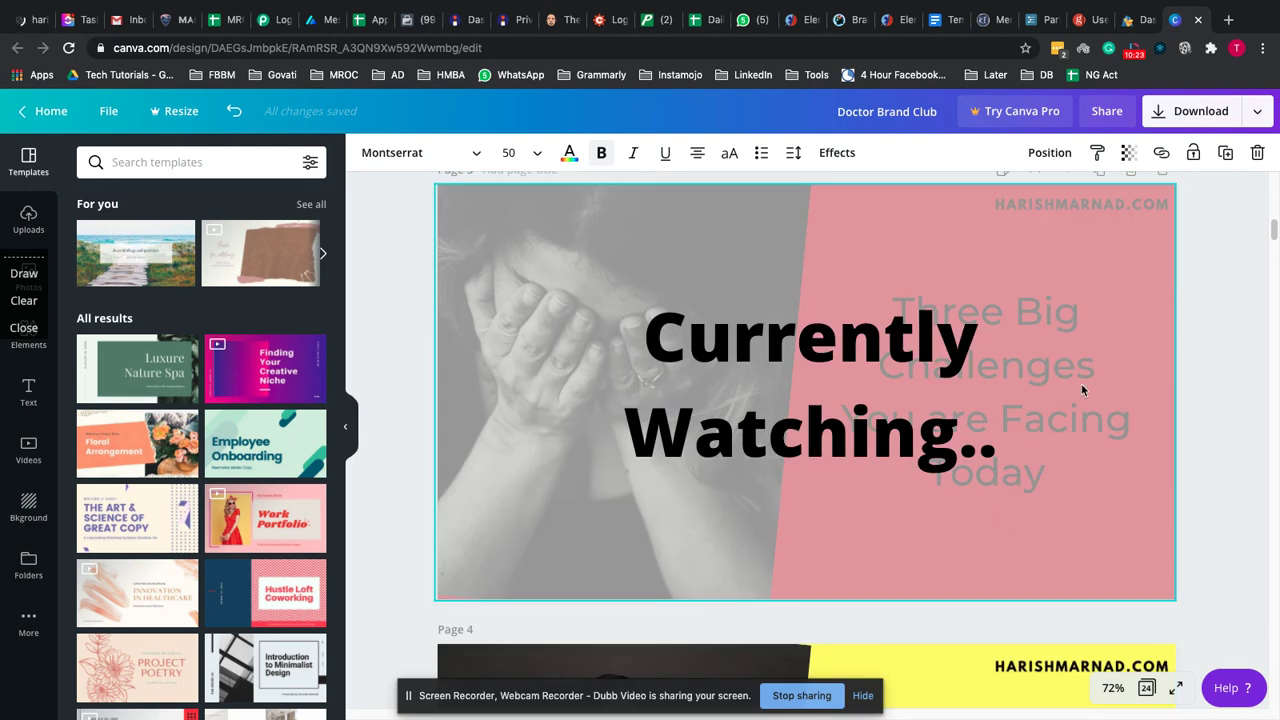
{"action": "left_click_drag", "start_coordinate": [667, 308], "coordinate": [672, 476]}
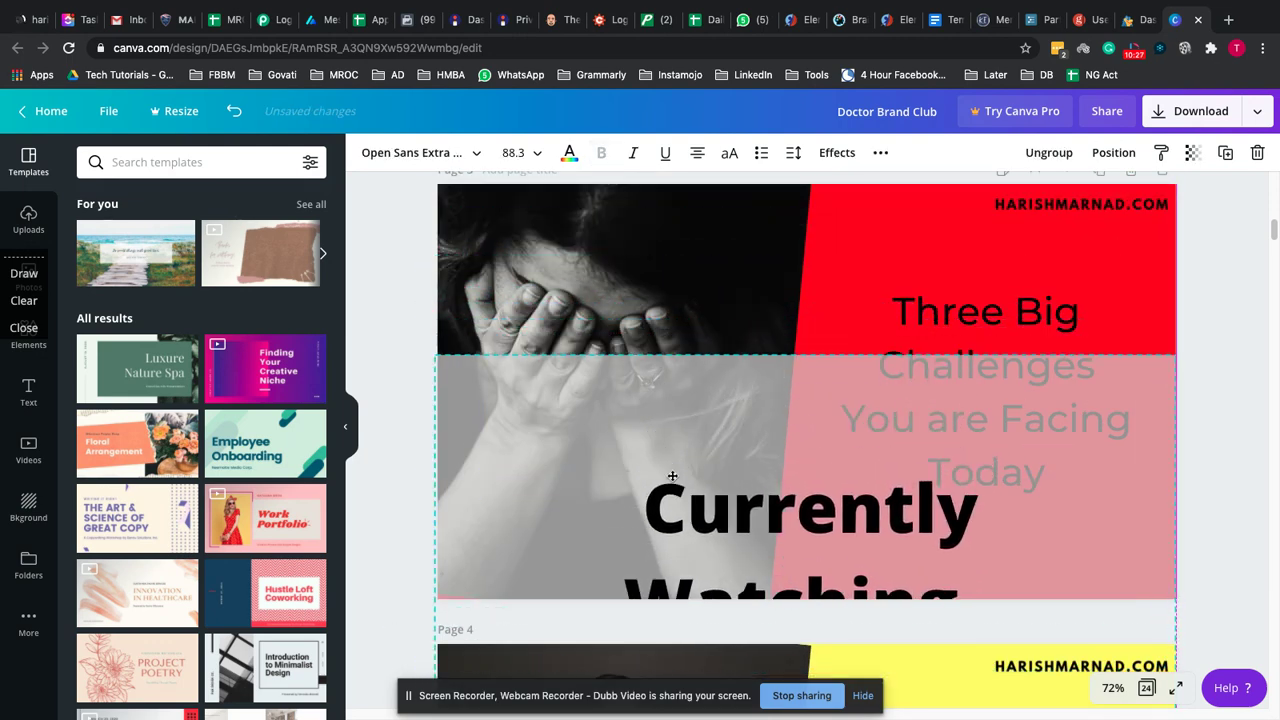
{"action": "left_click_drag", "start_coordinate": [810, 478], "coordinate": [808, 306]}
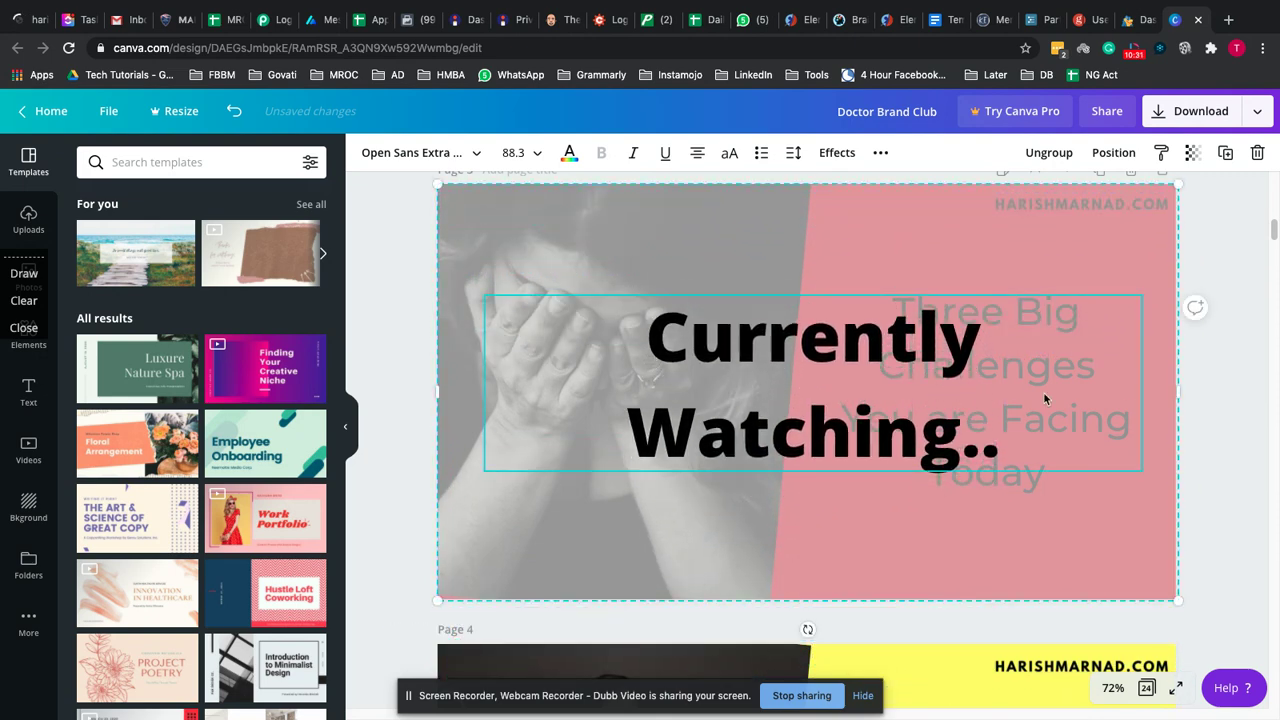
{"action": "left_click", "coordinate": [1204, 391]}
Review the Strategy to Glorify Your Confidence thumbnails from page 4 onward and the chapter thumbnail row on the Elementor page
{"action": "scroll", "coordinate": [1184, 494], "scroll_direction": "down", "scroll_amount": 3}
{"action": "scroll", "coordinate": [1146, 517], "scroll_direction": "up", "scroll_amount": 2}
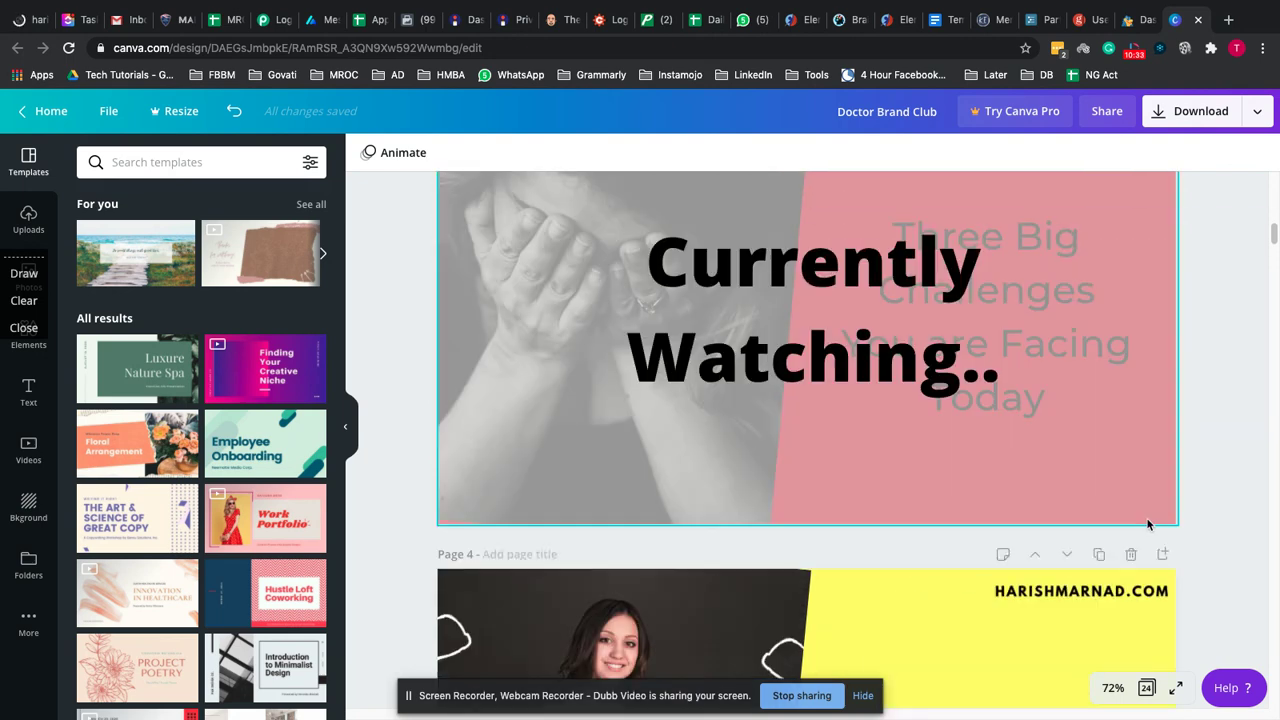
{"action": "scroll", "coordinate": [1060, 521], "scroll_direction": "down", "scroll_amount": 3}
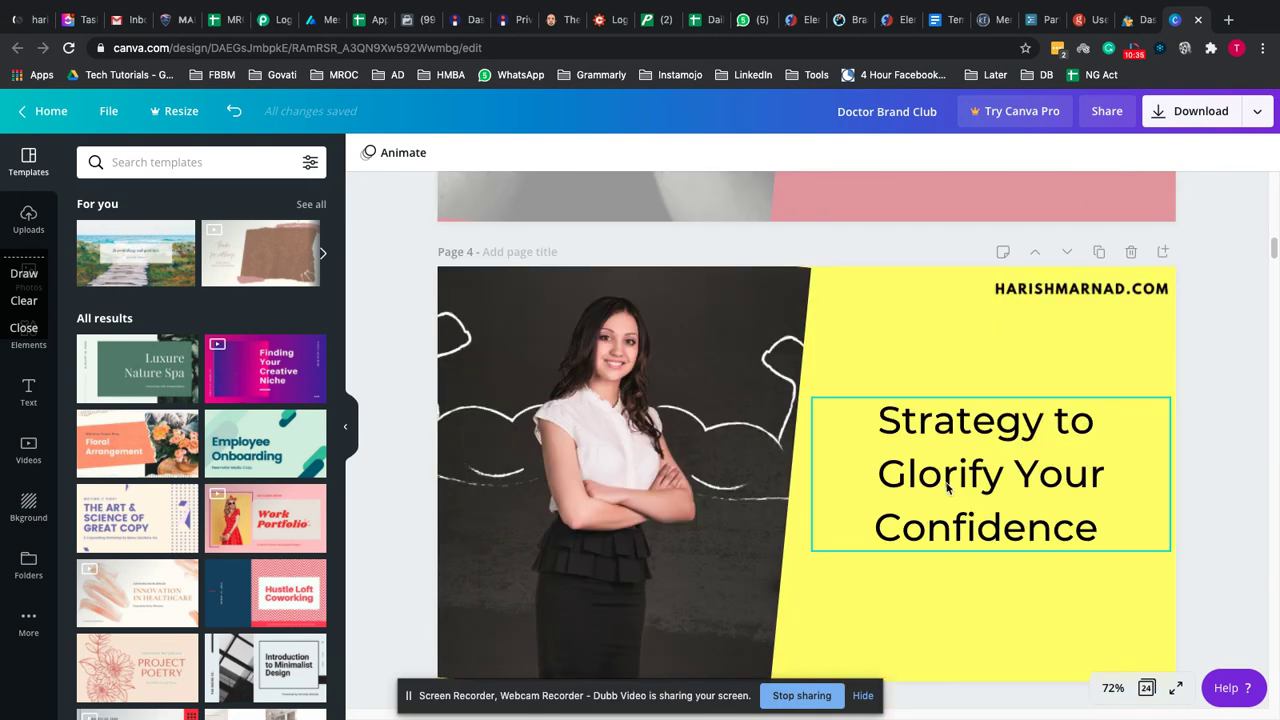
{"action": "scroll", "coordinate": [1006, 522], "scroll_direction": "down", "scroll_amount": 5}
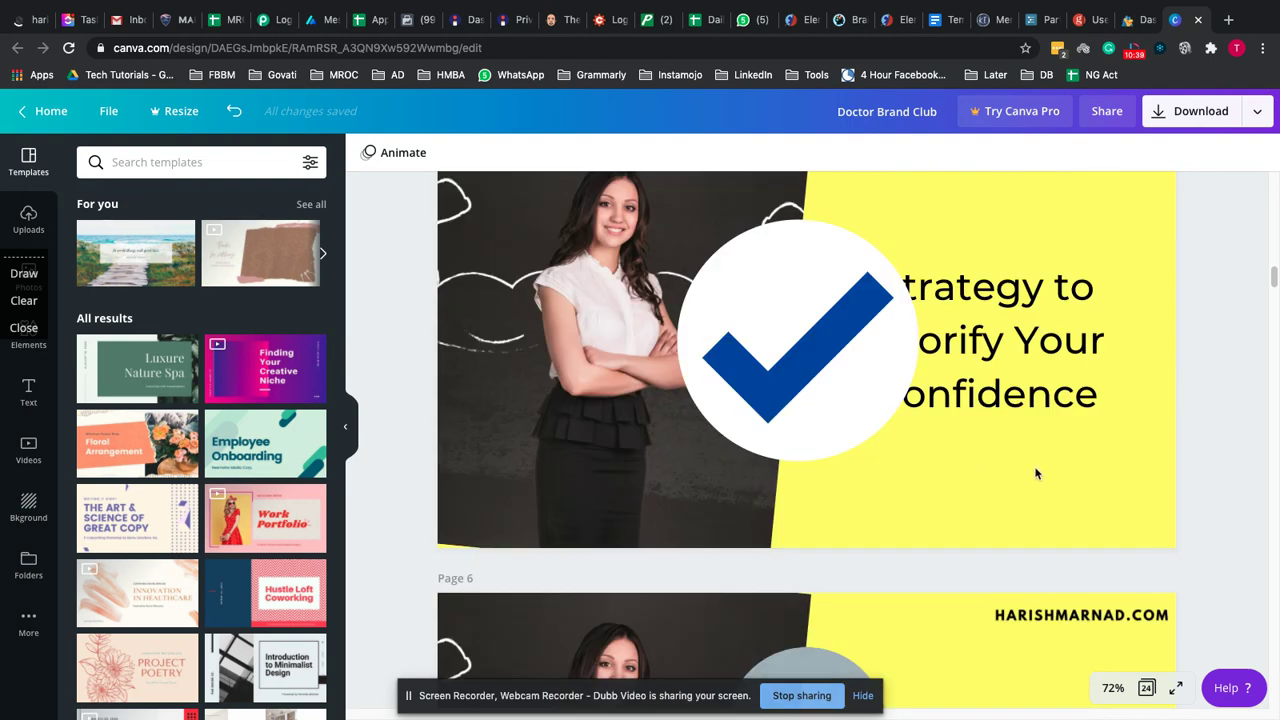
{"action": "scroll", "coordinate": [1012, 517], "scroll_direction": "up", "scroll_amount": 5}
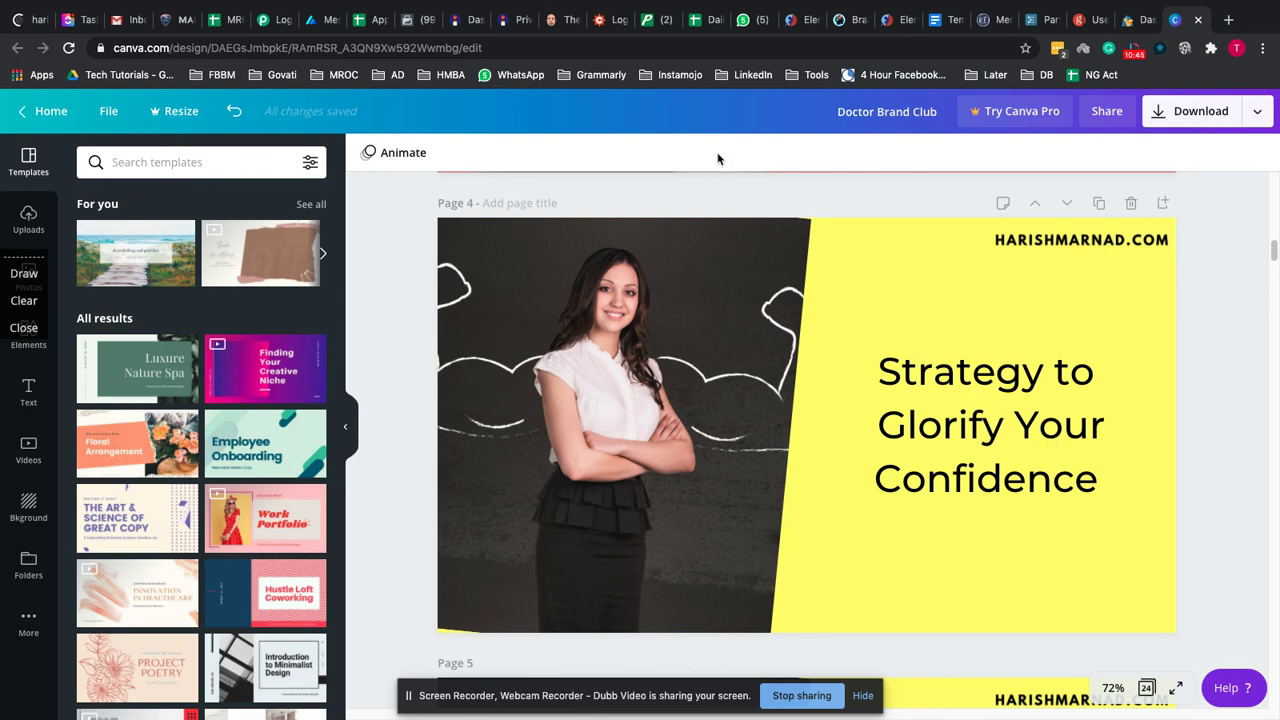
{"action": "left_click", "coordinate": [806, 22]}
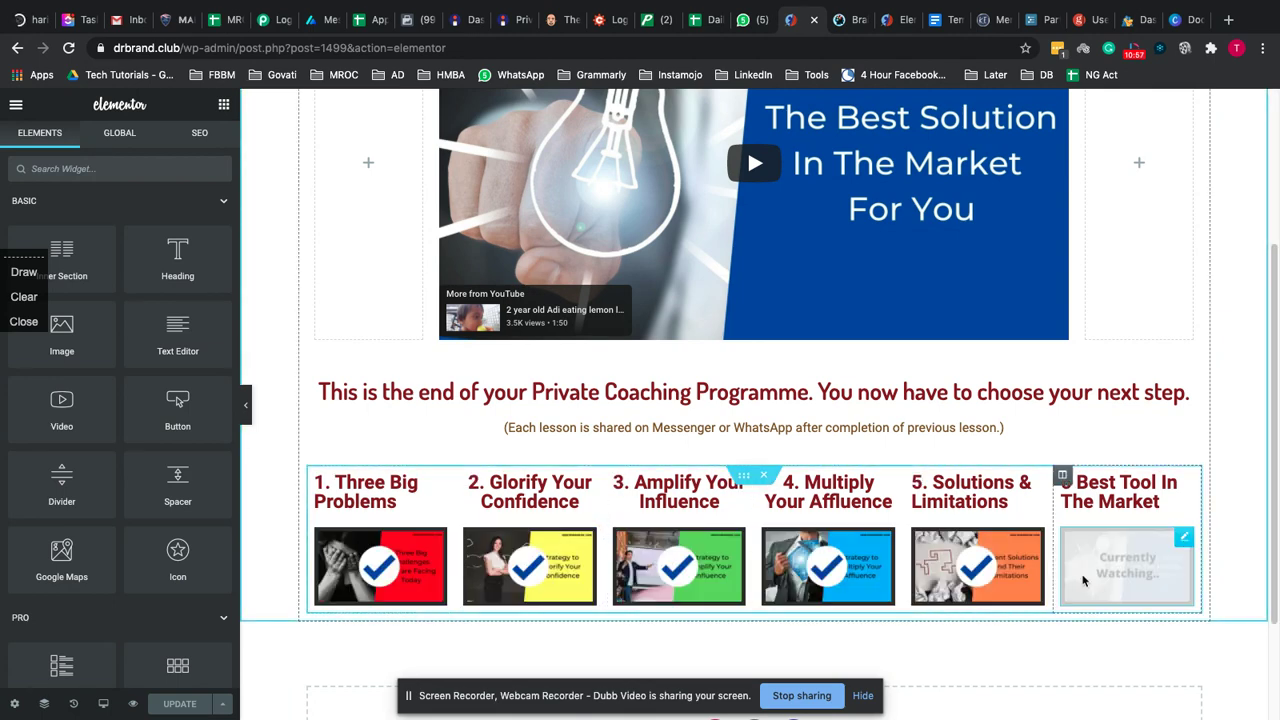
Open the drbrand.club chapter-3-amplify-your-influence link from the WhatsApp chat in a new tab and switch to it
{"action": "left_click", "coordinate": [752, 19]}
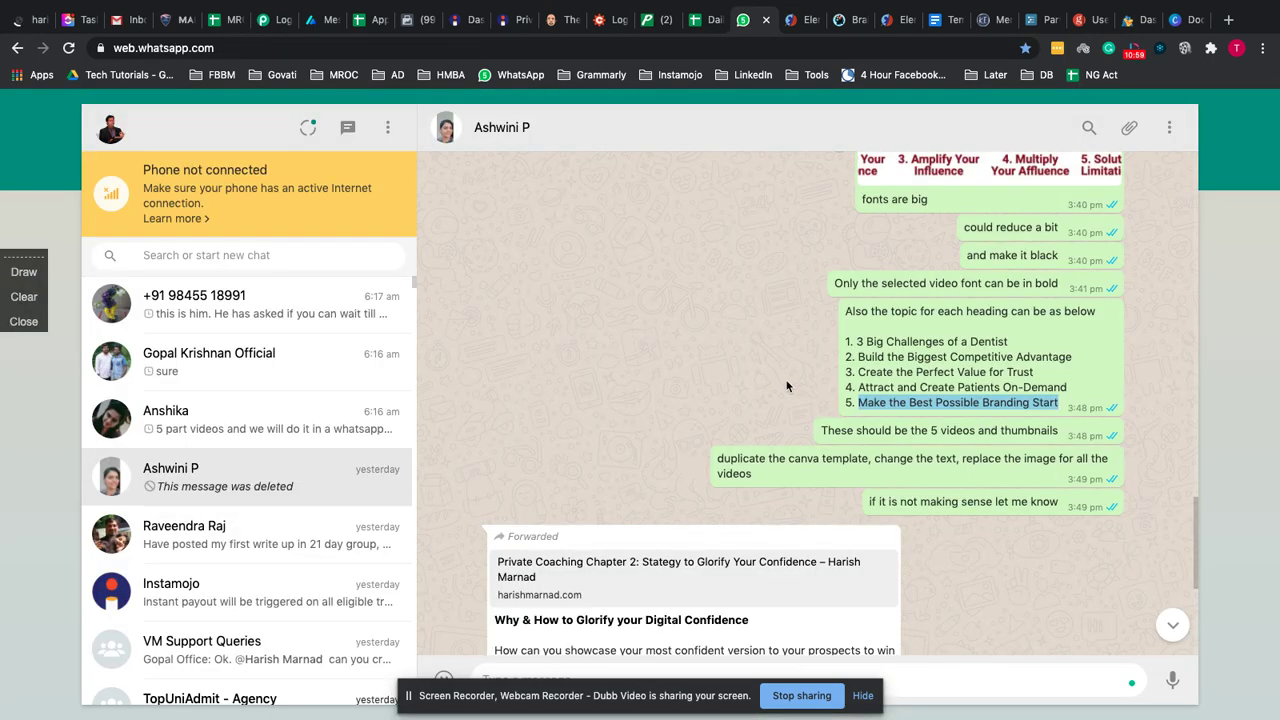
{"action": "scroll", "coordinate": [723, 422], "scroll_direction": "up", "scroll_amount": 5}
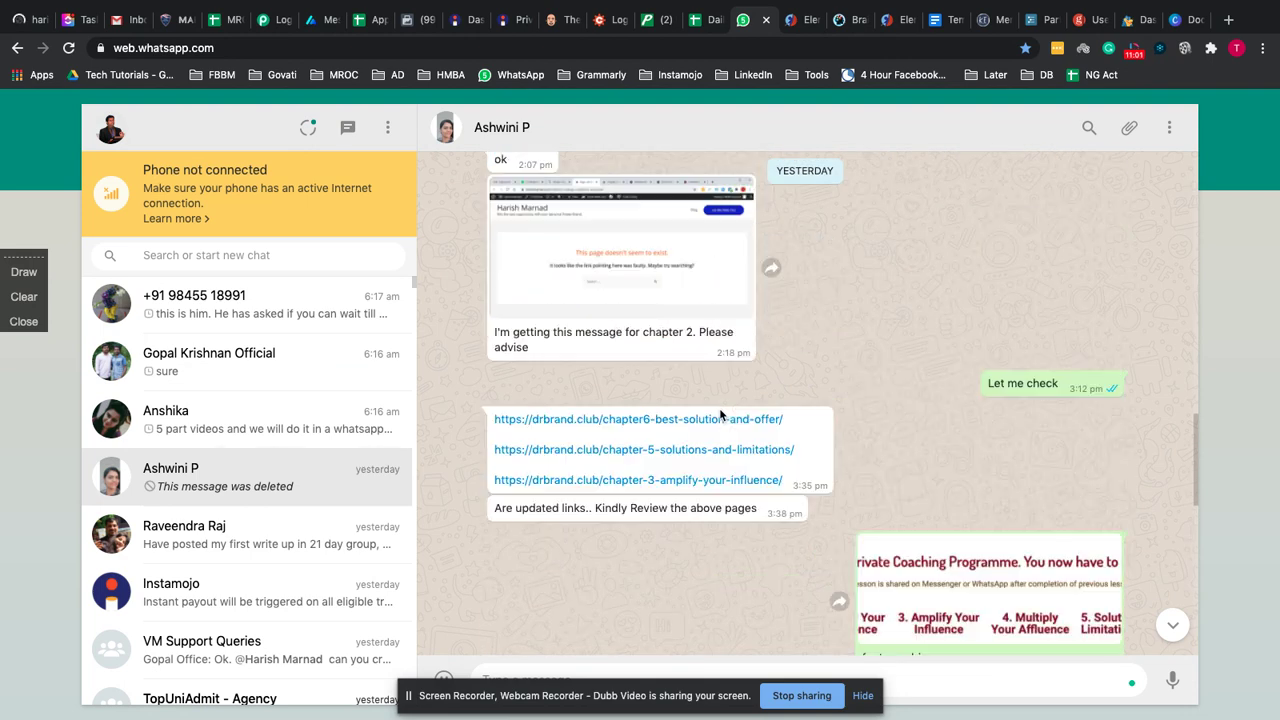
{"action": "right_click", "coordinate": [645, 480]}
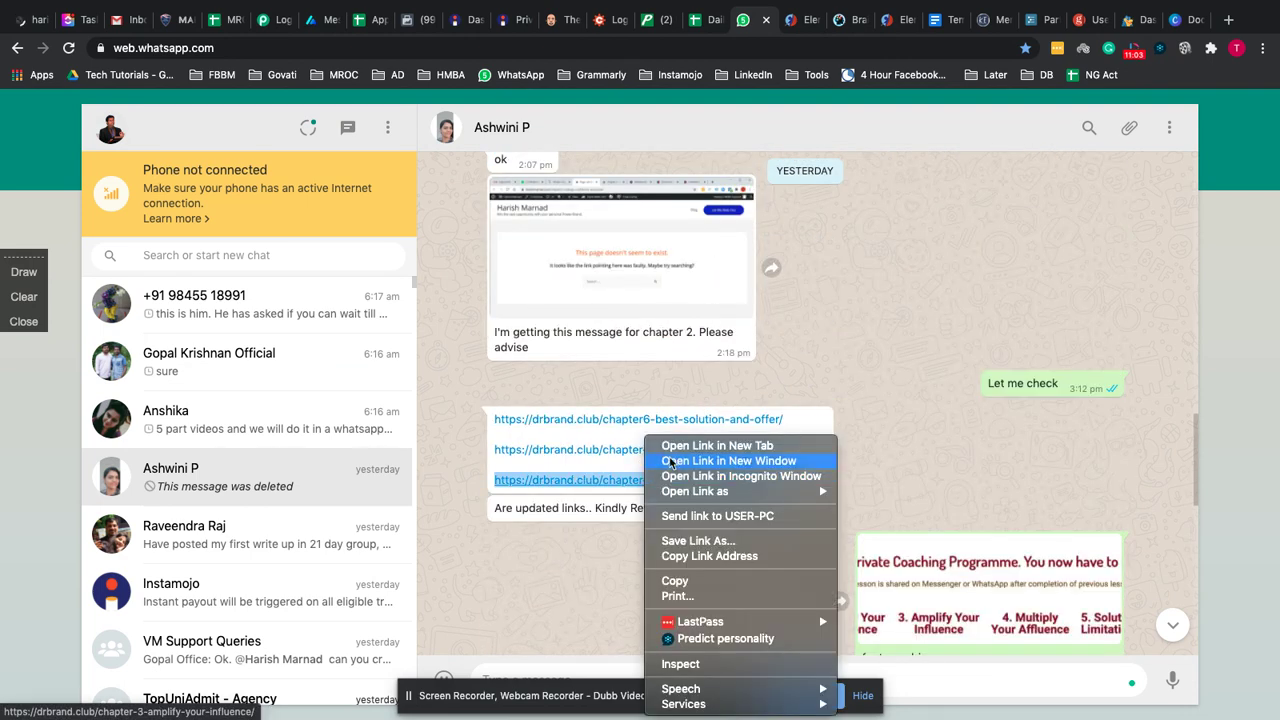
{"action": "left_click", "coordinate": [683, 446]}
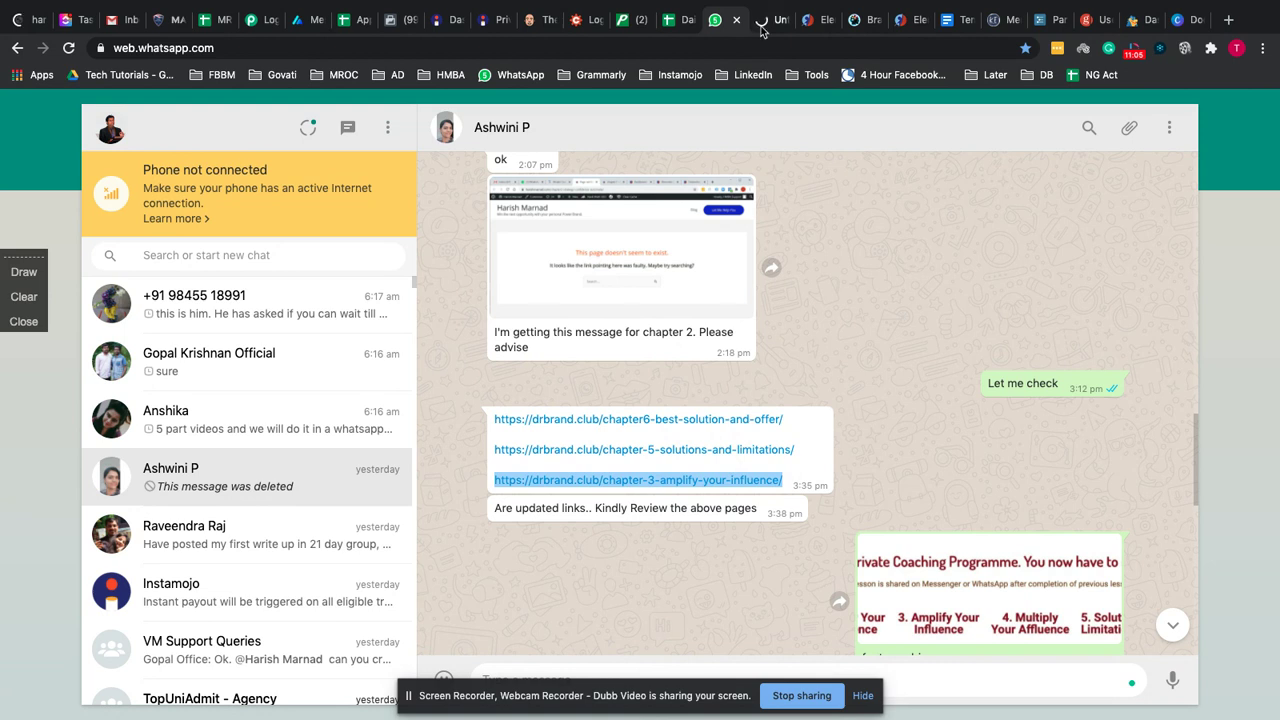
{"action": "left_click", "coordinate": [770, 22]}
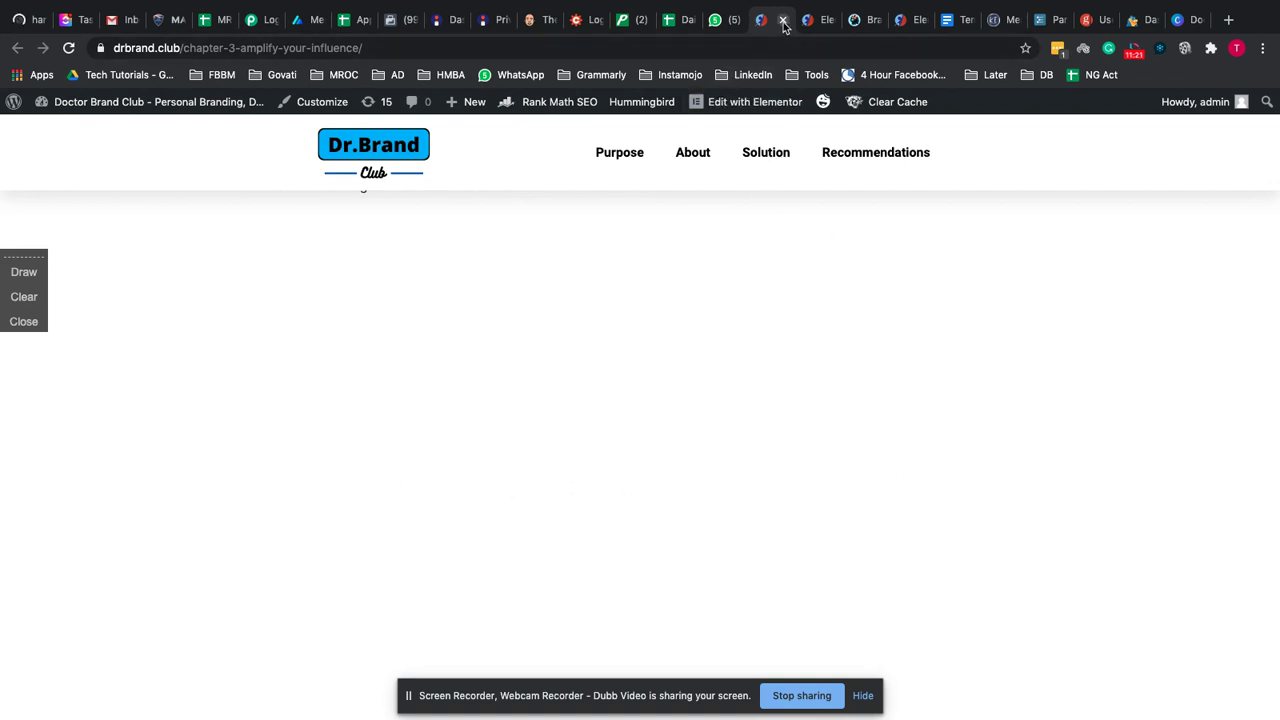
Try to open the same chapter-3-amplify-your-influence address on harishmarnad.com instead of drbrand.club
{"action": "left_click_drag", "start_coordinate": [179, 47], "coordinate": [104, 57]}
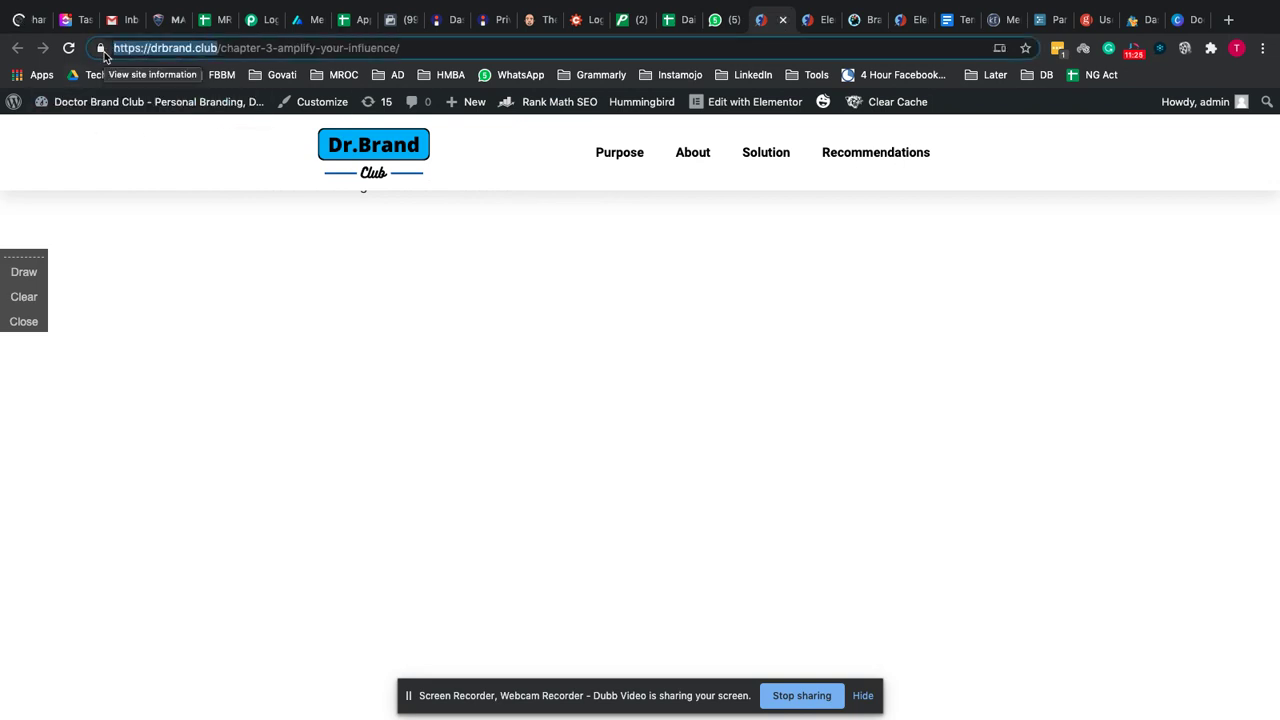
{"action": "type", "text": "harishmarnad.con"}
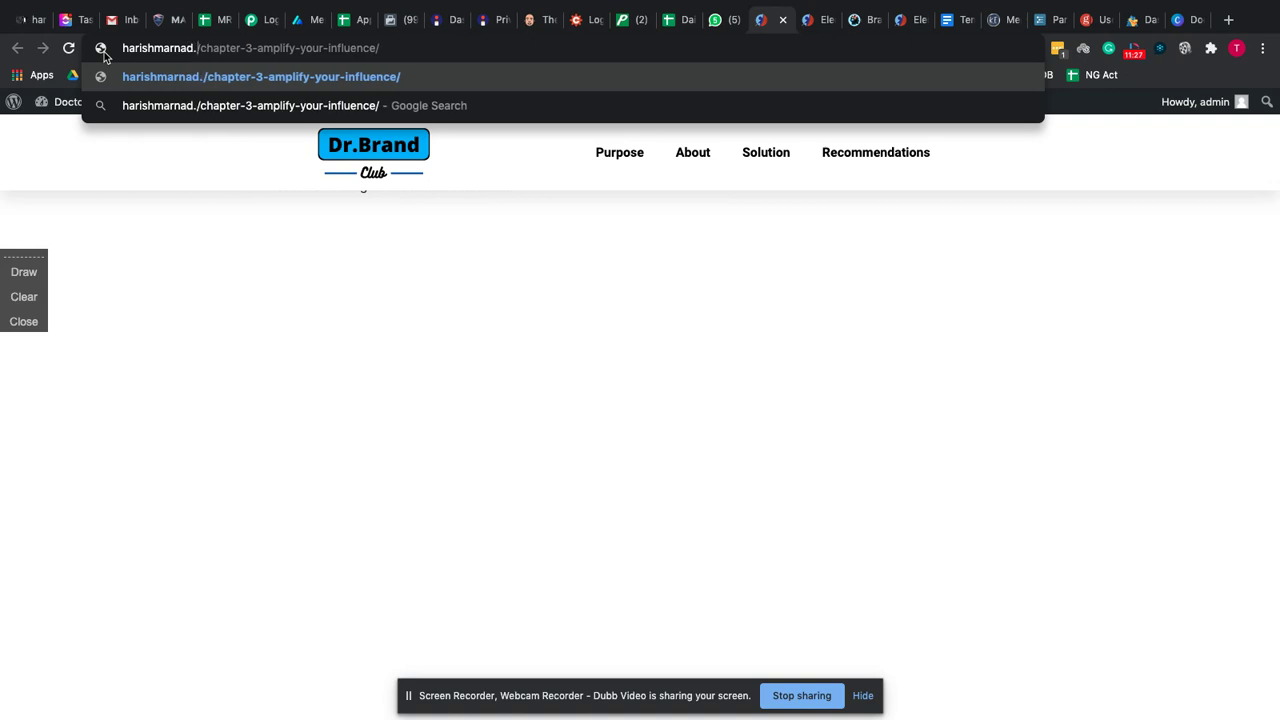
{"action": "key", "text": "BackSpace"}
{"action": "key", "text": "BackSpace"}
{"action": "type", "text": "m"}
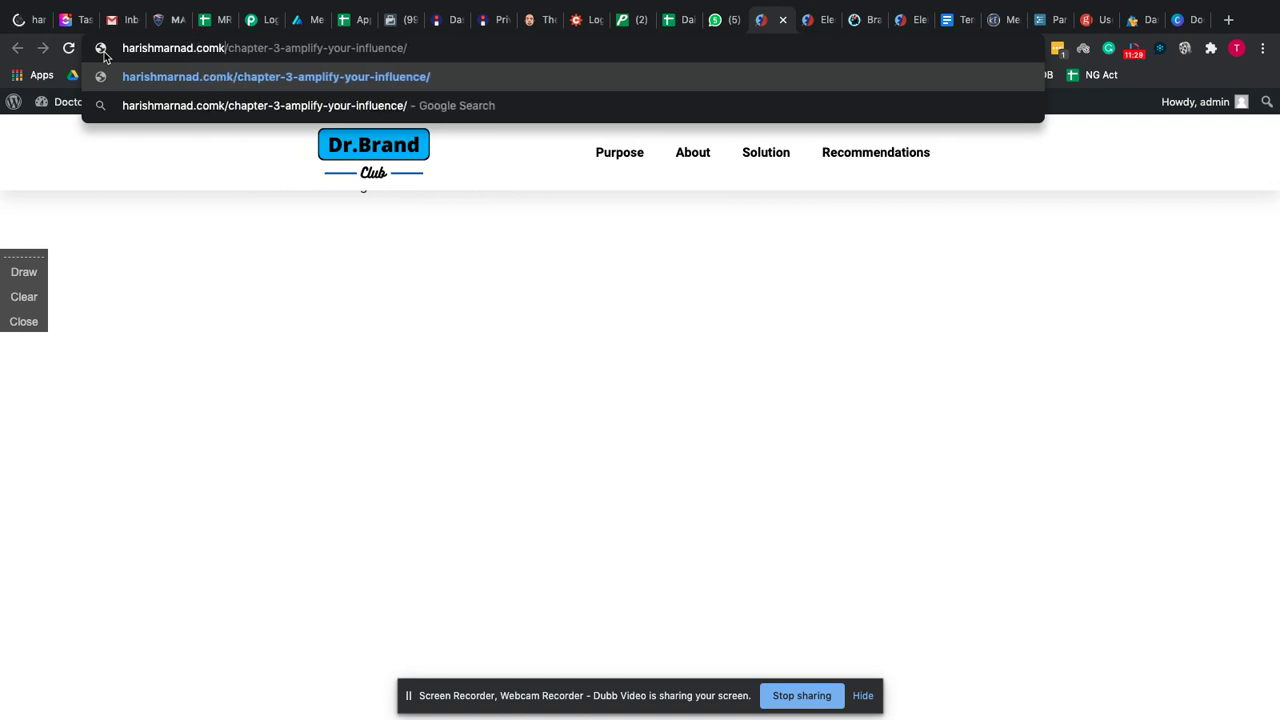
{"action": "key", "text": "Return"}
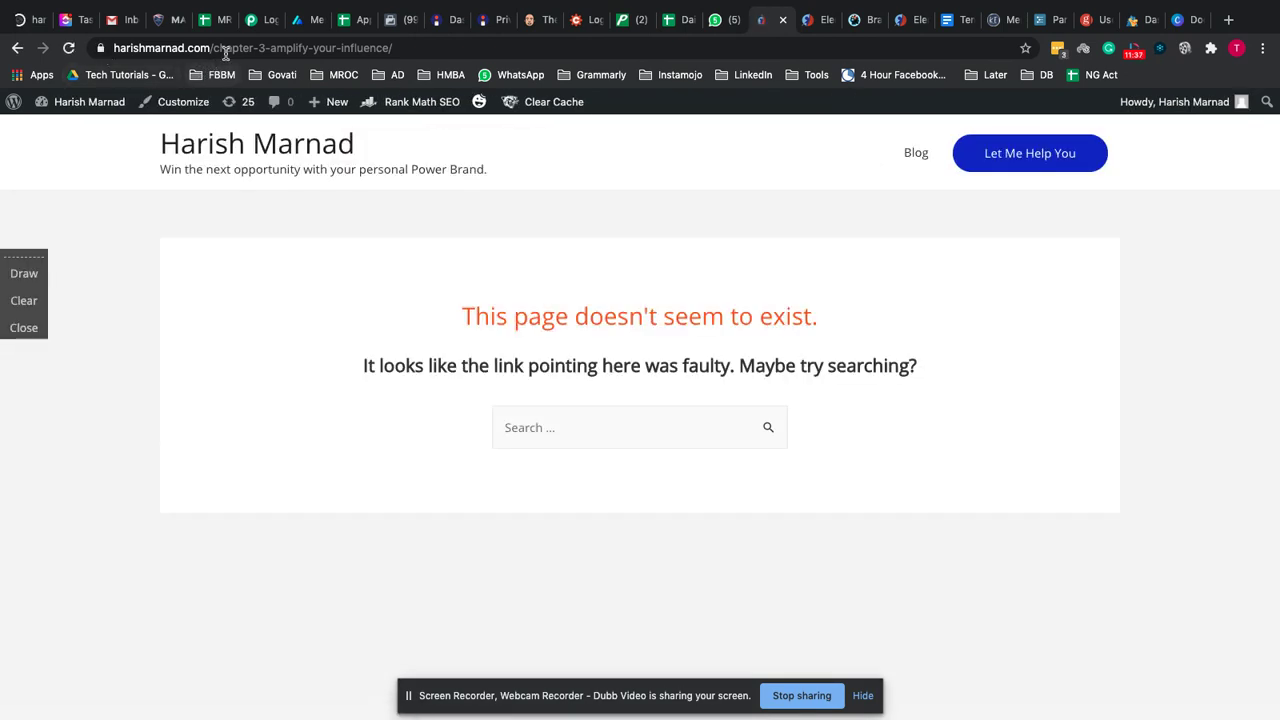
Open the harishmarnad.com/chapter1-three-big-problems-today page using the suggested address for chapter1
{"action": "left_click_drag", "start_coordinate": [256, 45], "coordinate": [447, 57]}
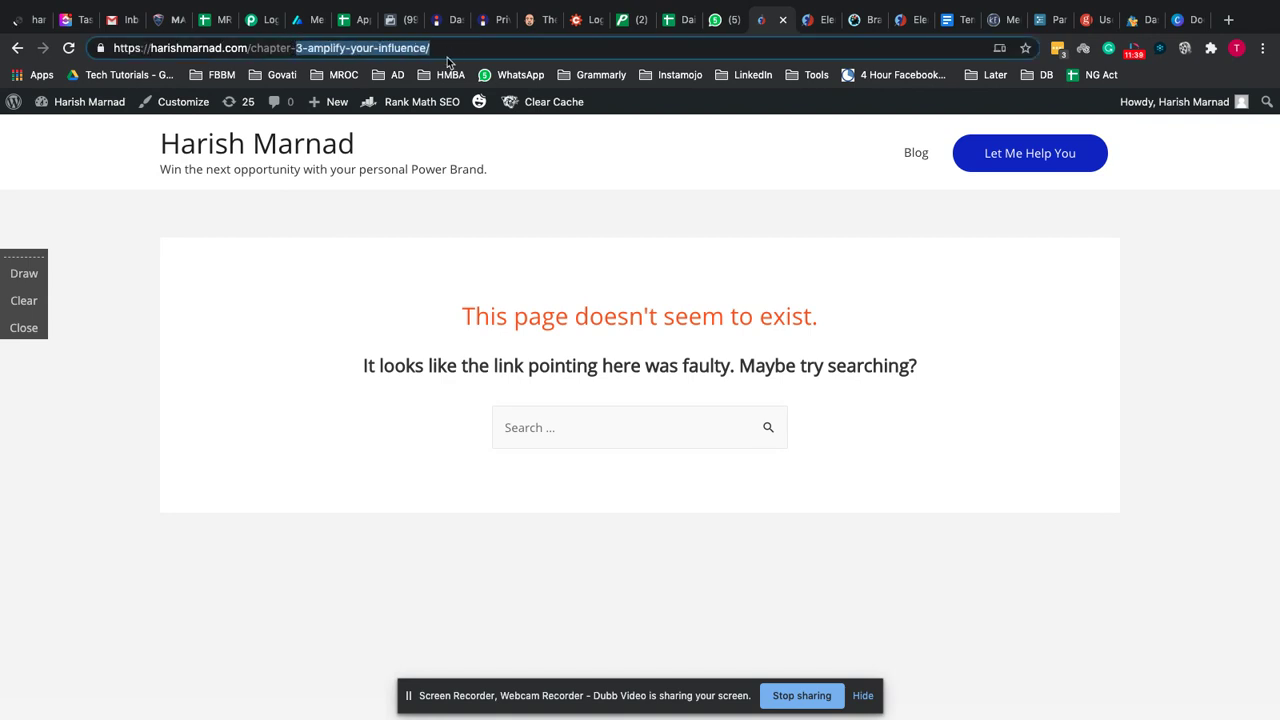
{"action": "key", "text": "BackSpace"}
{"action": "key", "text": "BackSpace"}
{"action": "type", "text": "1"}
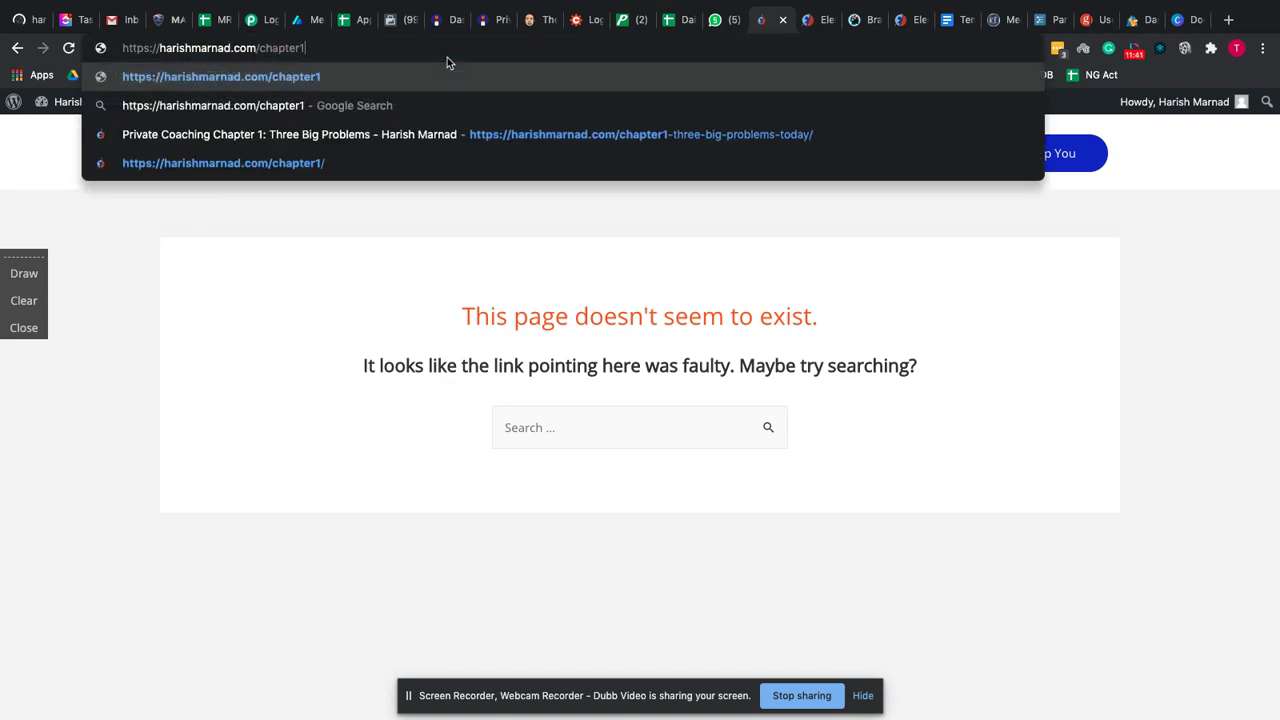
{"action": "key", "text": "Down"}
{"action": "key", "text": "Down"}
{"action": "key", "text": "Return"}
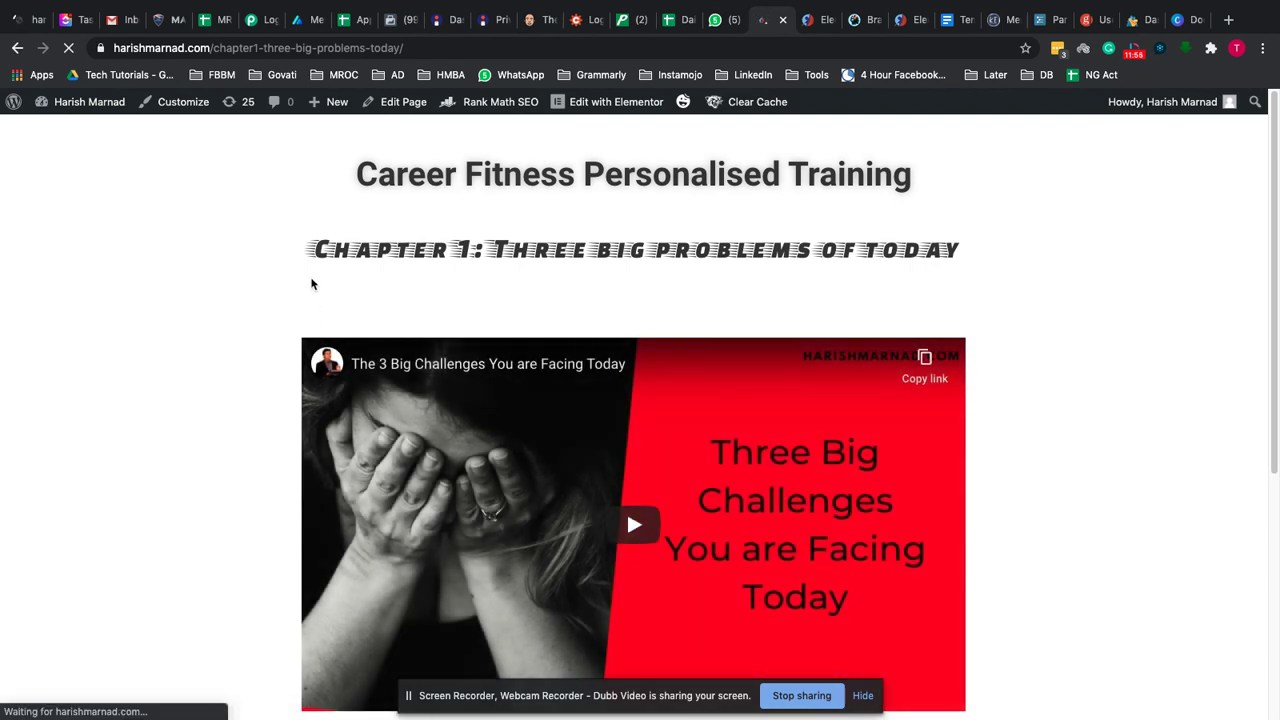
Examine the chapter titles and thumbnail row below the video on the original Chapter 1 page
{"action": "scroll", "coordinate": [1034, 350], "scroll_direction": "down", "scroll_amount": 3}
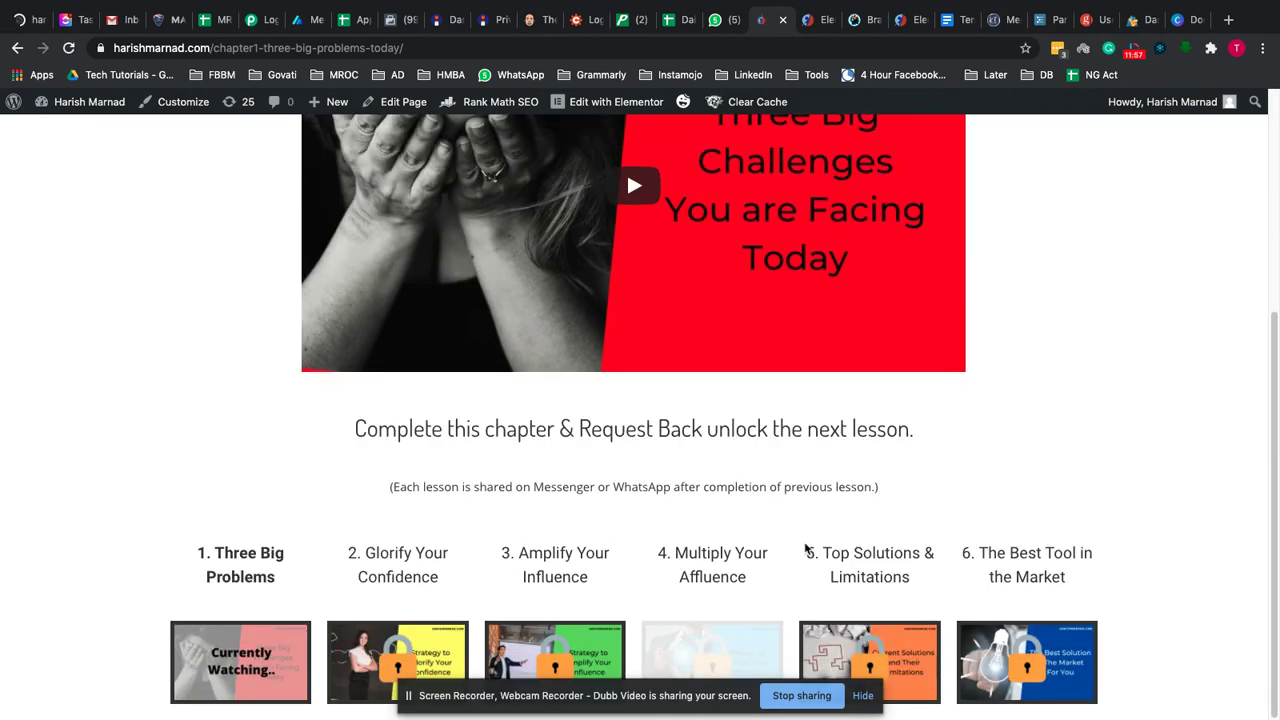
{"action": "left_click_drag", "start_coordinate": [199, 552], "coordinate": [298, 582]}
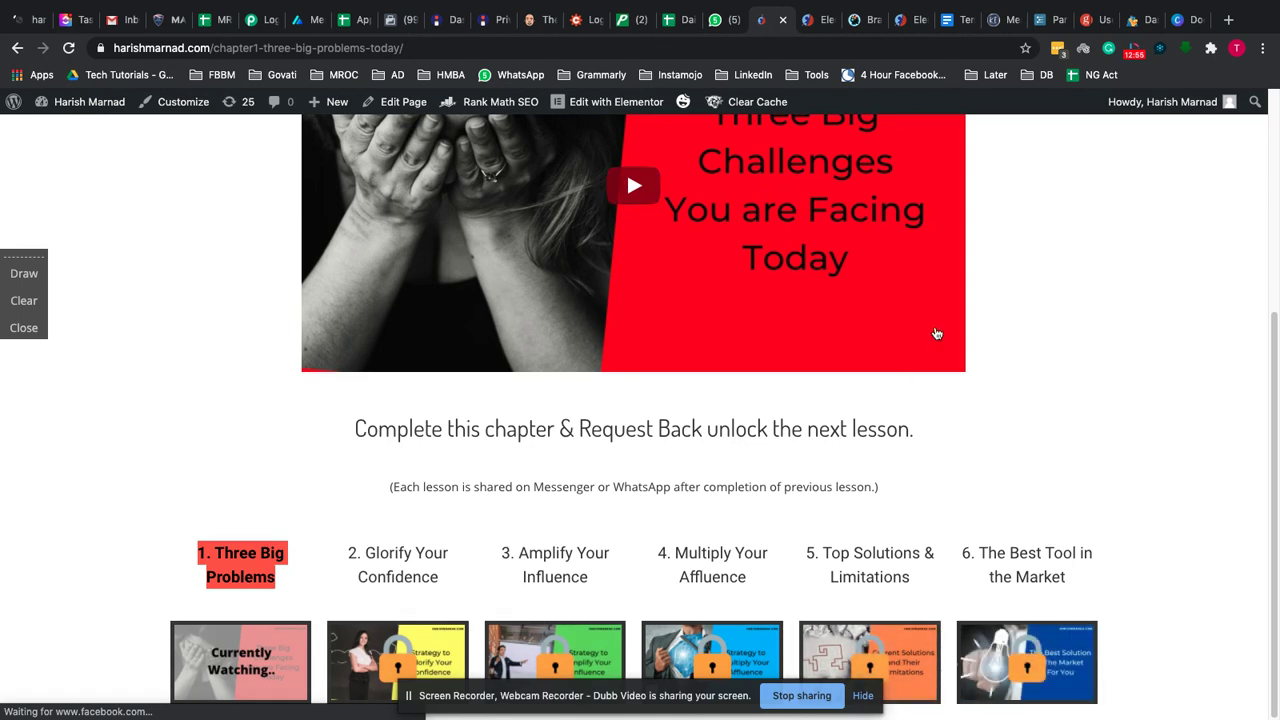
Close the original Chapter 1 page and remove the line break from the "1. Three Big Problems" heading on the Elementor page
{"action": "left_click", "coordinate": [784, 23]}
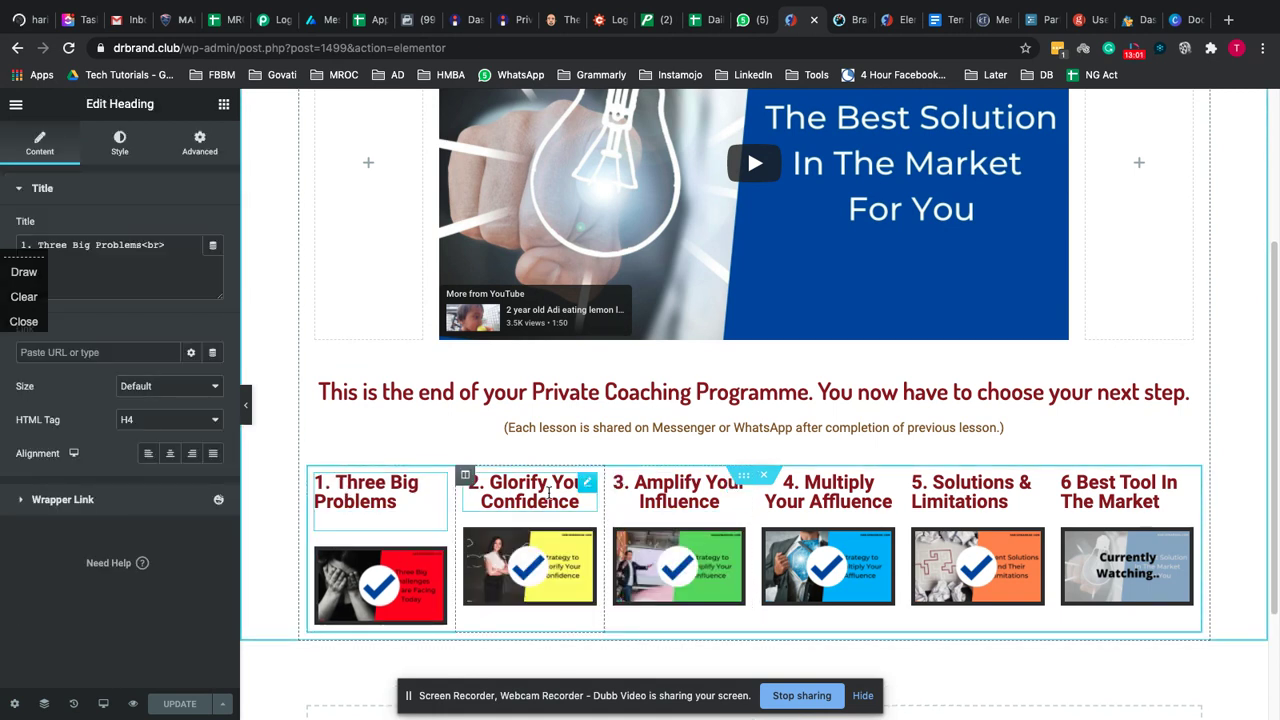
{"action": "key", "text": "BackSpace"}
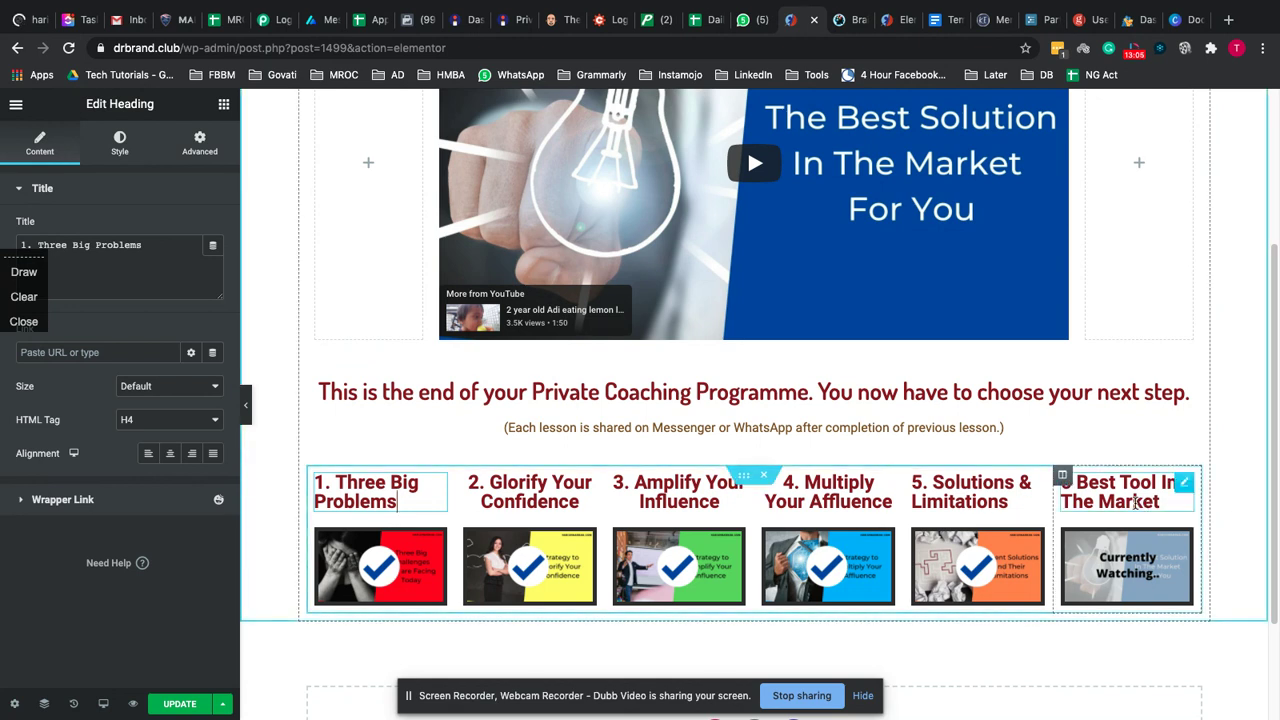
Inspect the typography settings of the "5. Solutions & Limitations" heading, resetting them to default
{"action": "left_click", "coordinate": [1012, 504]}
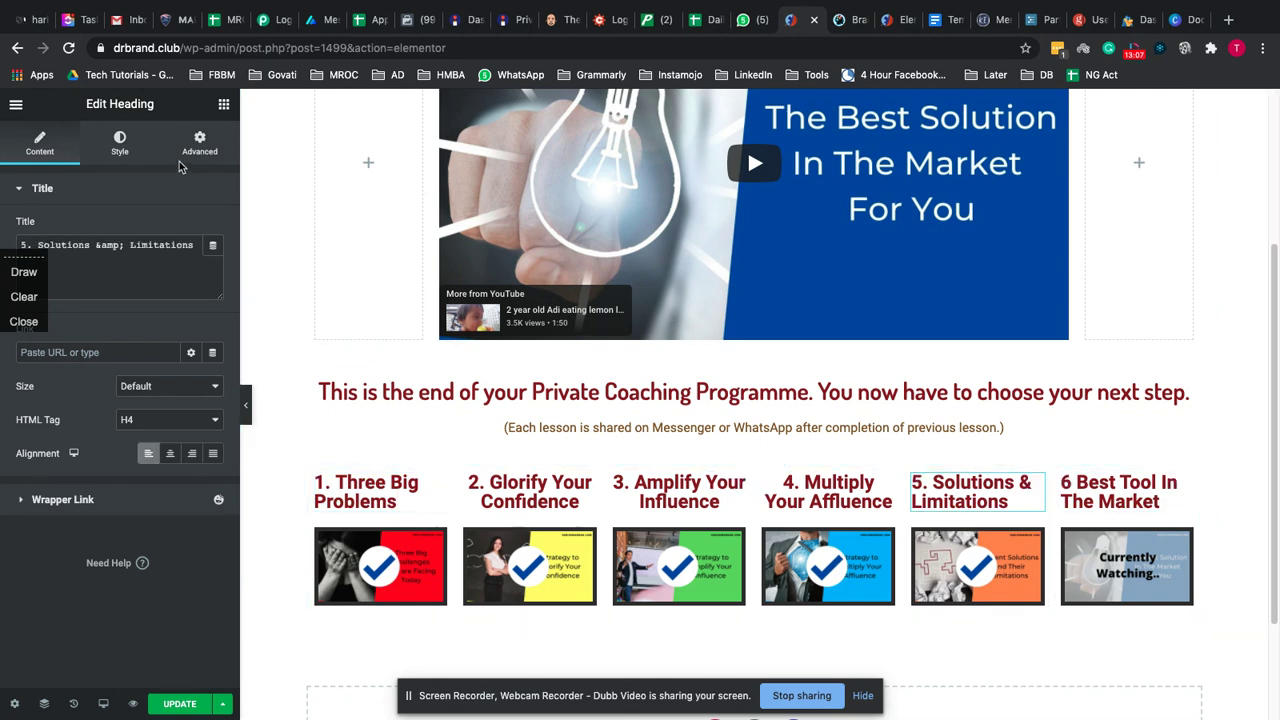
{"action": "left_click", "coordinate": [119, 141]}
{"action": "left_click", "coordinate": [212, 261]}
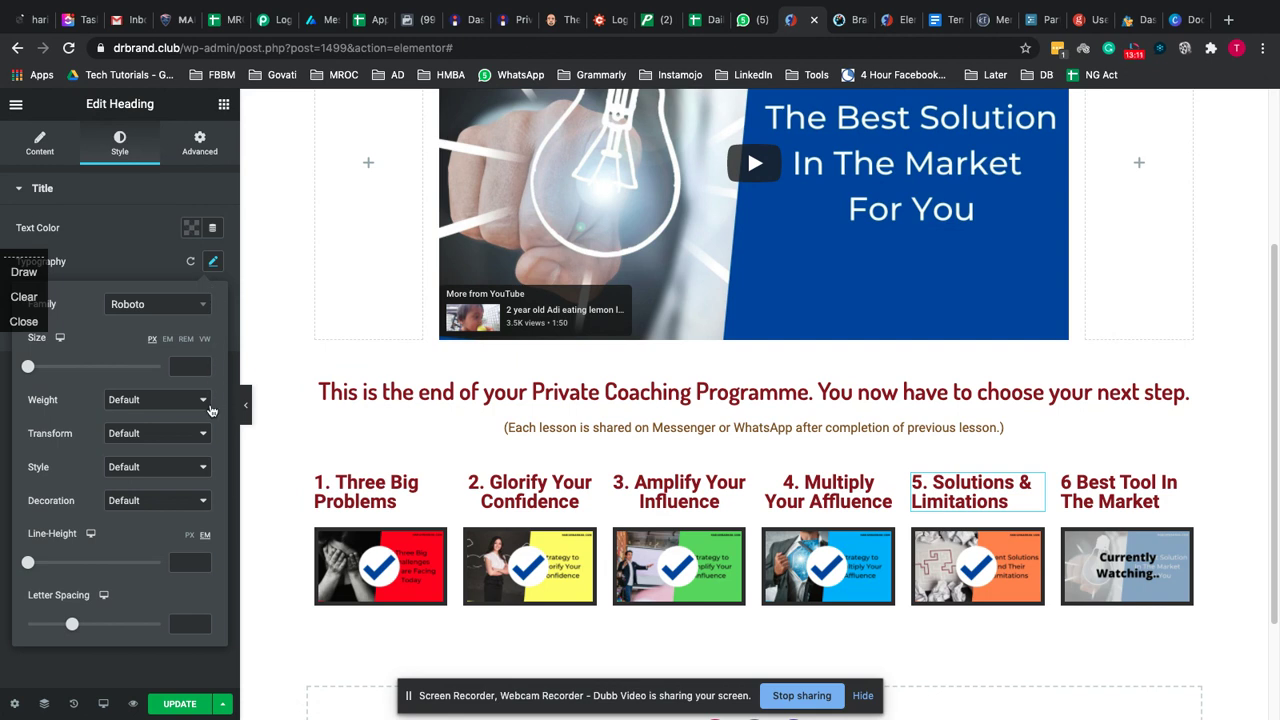
{"action": "left_click", "coordinate": [190, 264]}
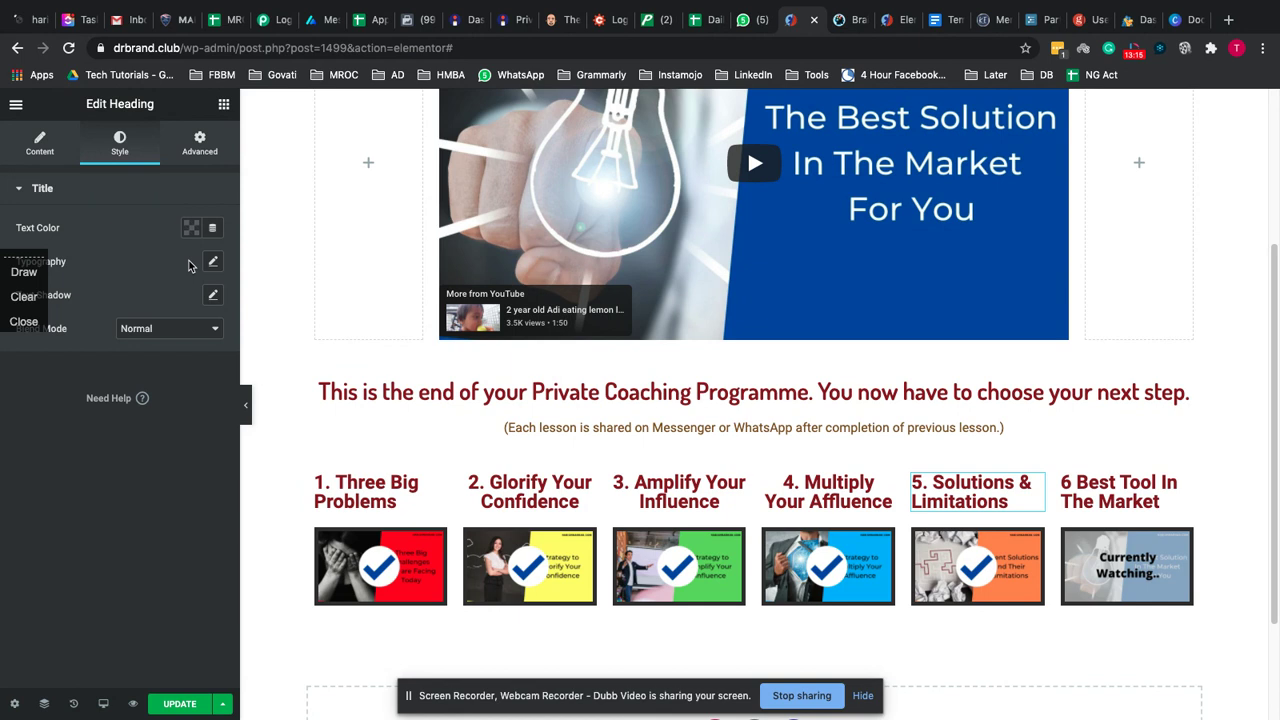
{"action": "left_click", "coordinate": [209, 265]}
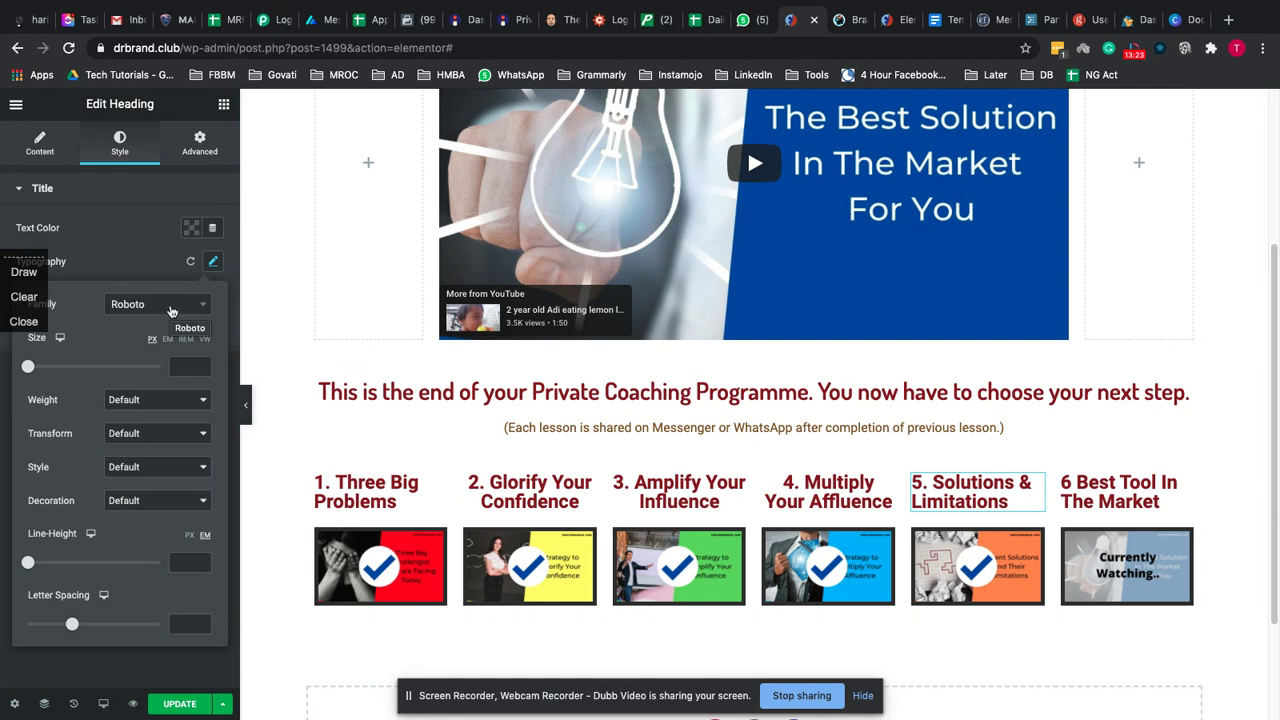
{"action": "left_click", "coordinate": [142, 250]}
Try the p tag on the "5. Solutions & Limitations" heading and set its HTML tag to H6
{"action": "left_click", "coordinate": [50, 150]}
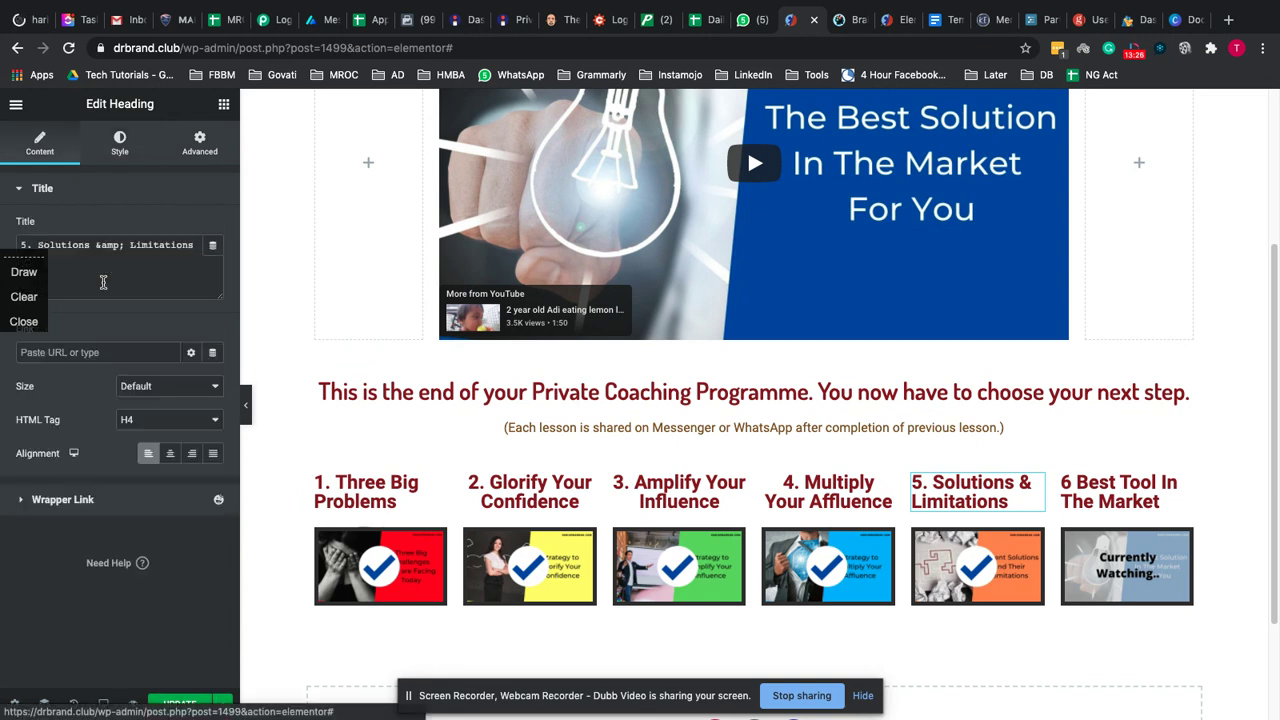
{"action": "left_click", "coordinate": [148, 425]}
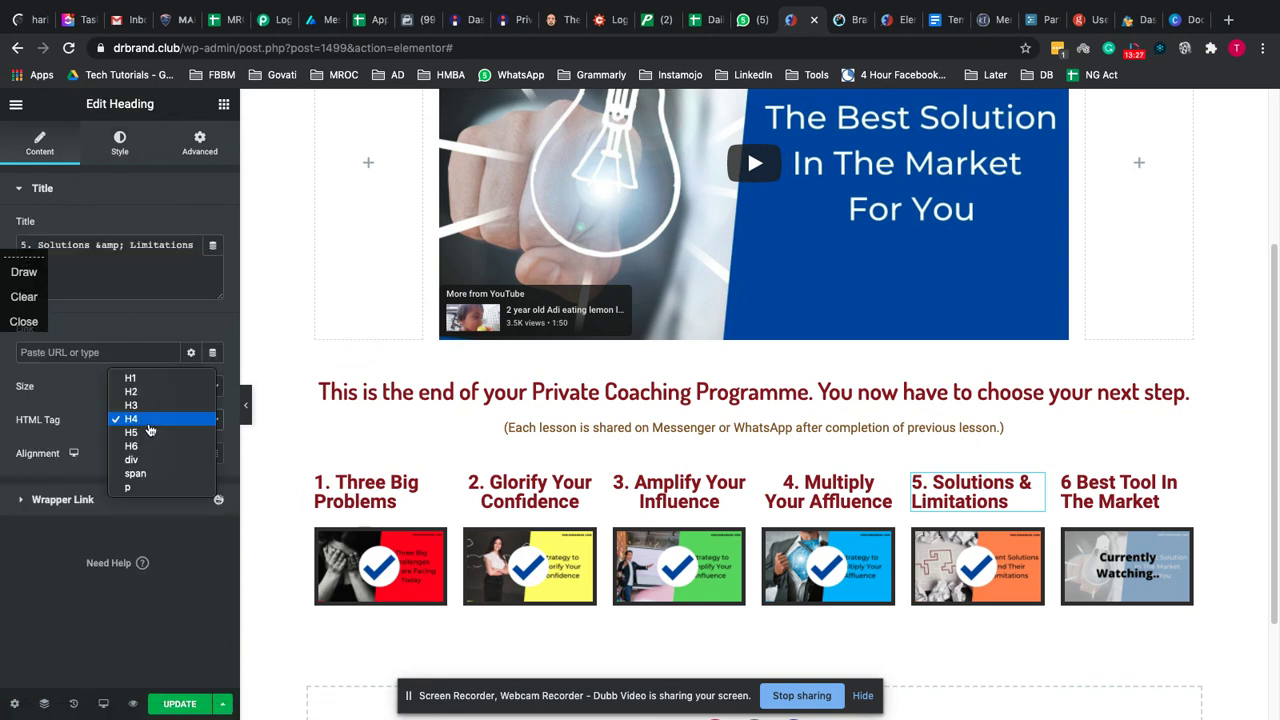
{"action": "left_click", "coordinate": [146, 486]}
{"action": "left_click", "coordinate": [156, 421]}
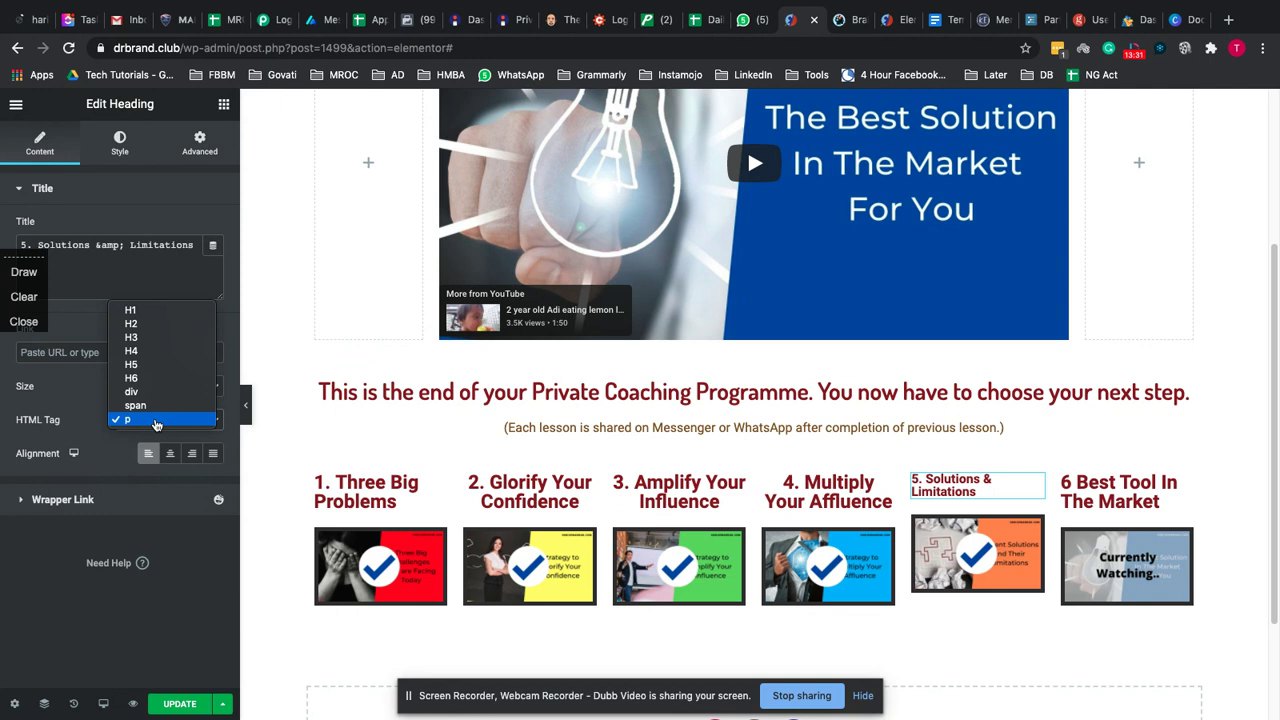
{"action": "left_click", "coordinate": [154, 379]}
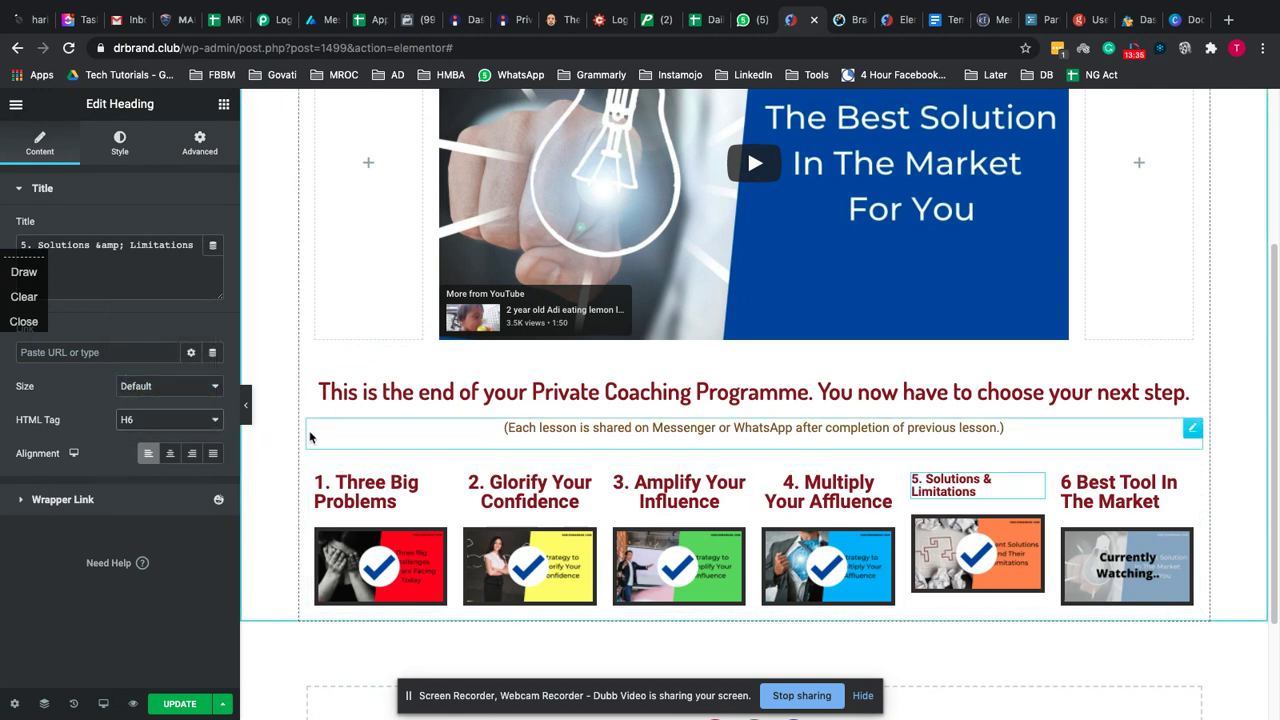
{"action": "left_click", "coordinate": [171, 420]}
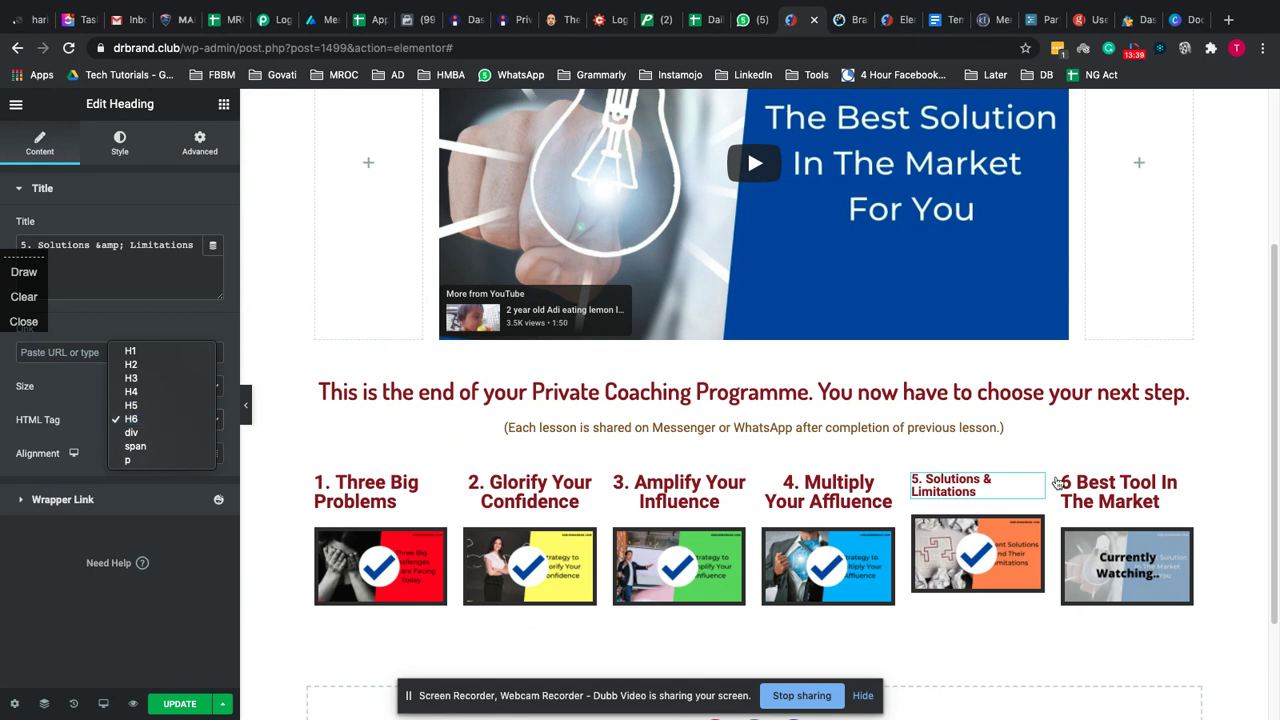
{"action": "left_click", "coordinate": [119, 196]}
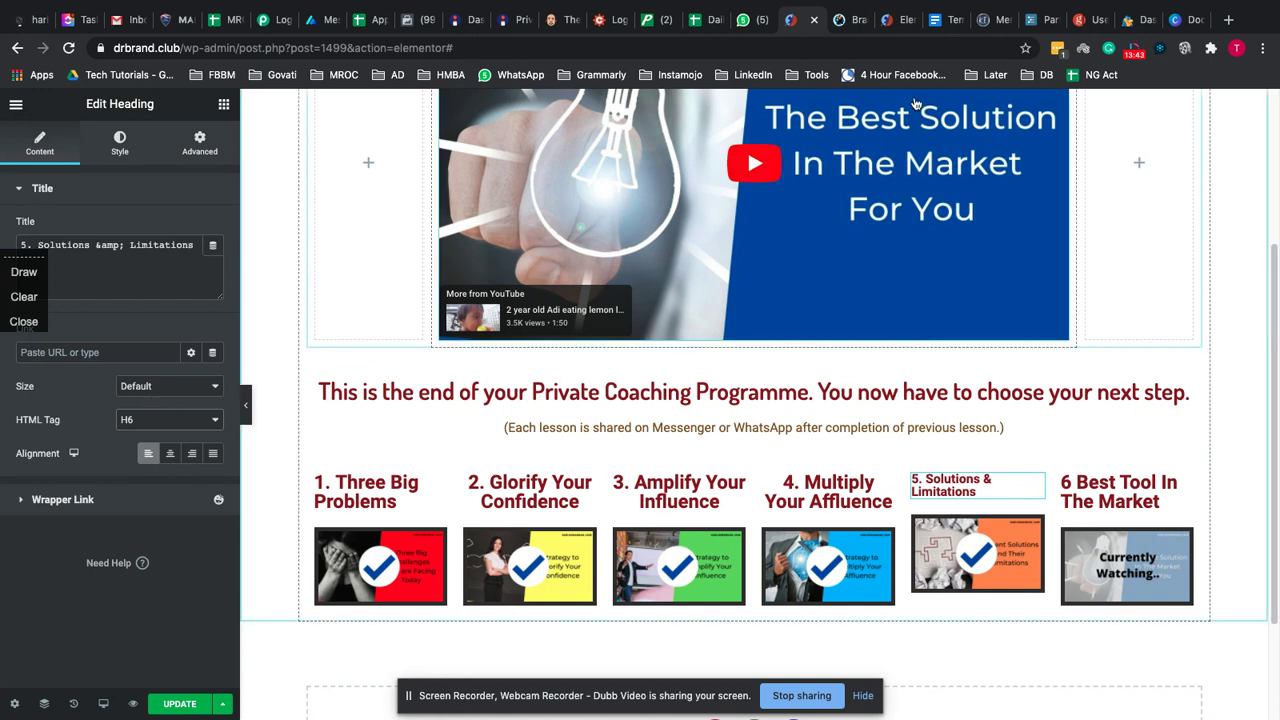
Review the Chapter 6 page from its title and video down to the row of chapter headings and thumbnails
{"action": "left_click", "coordinate": [846, 30]}
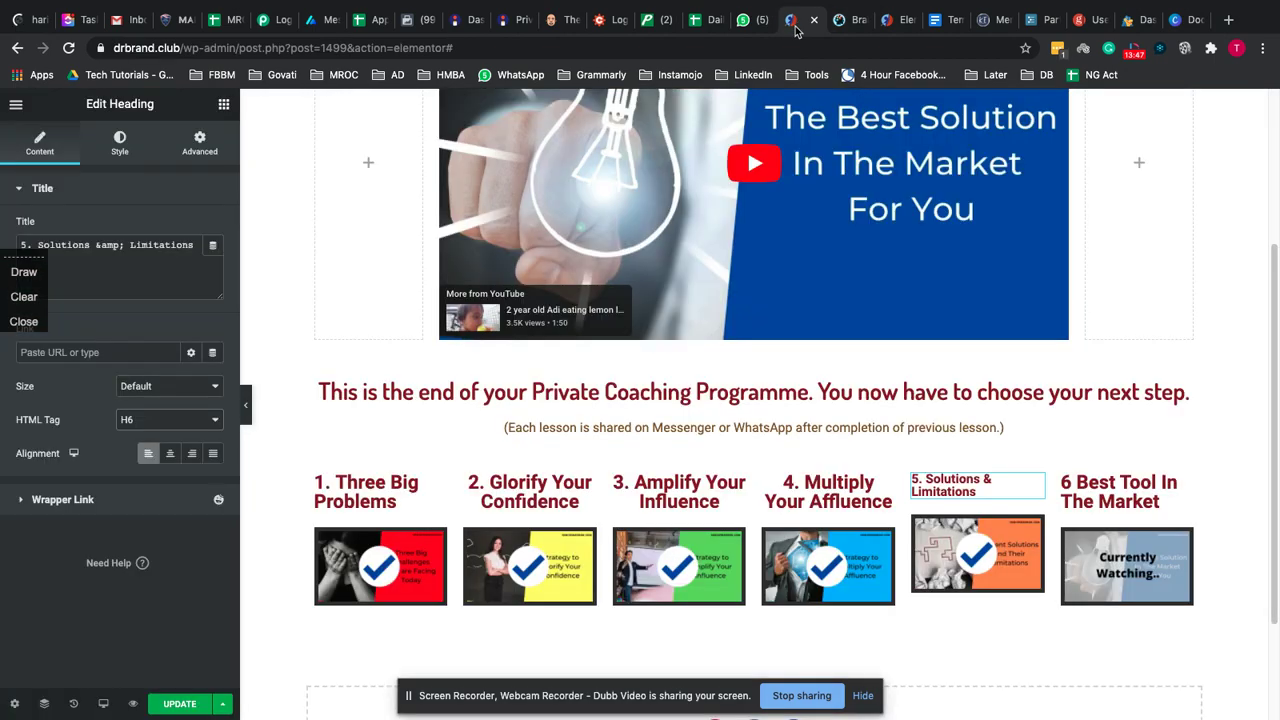
{"action": "left_click", "coordinate": [802, 26]}
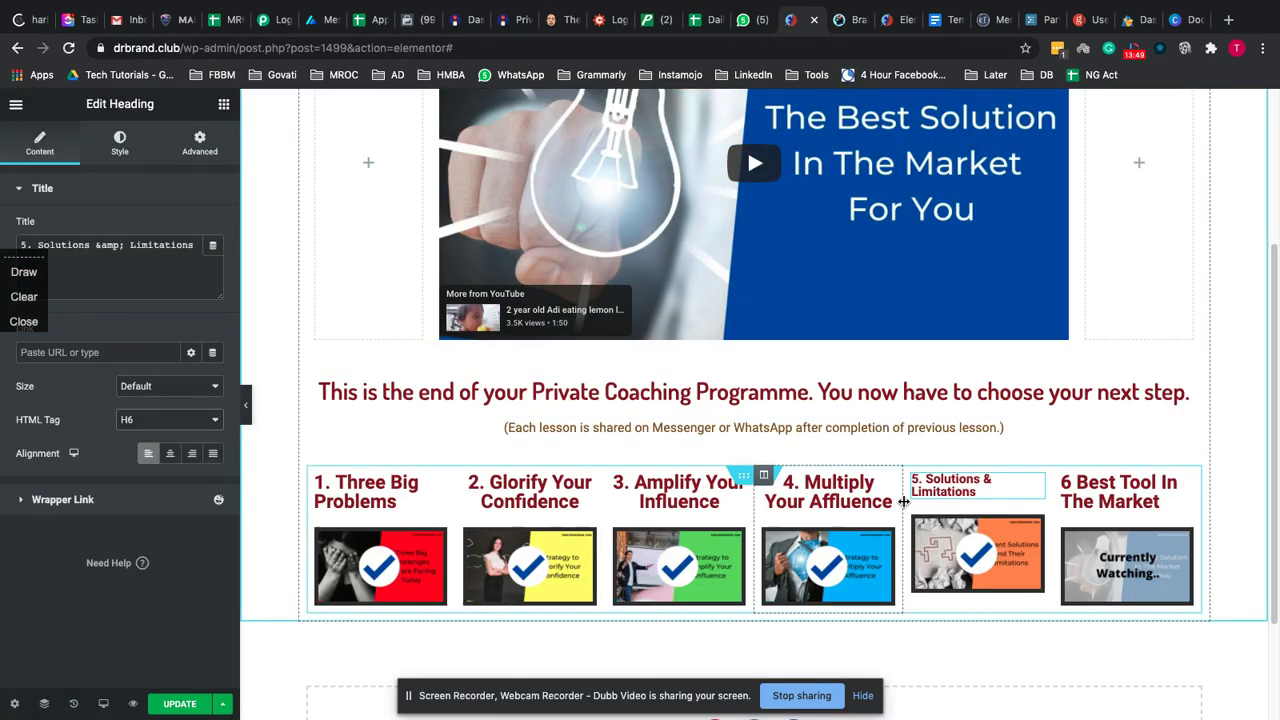
{"action": "scroll", "coordinate": [713, 456], "scroll_direction": "up", "scroll_amount": 3}
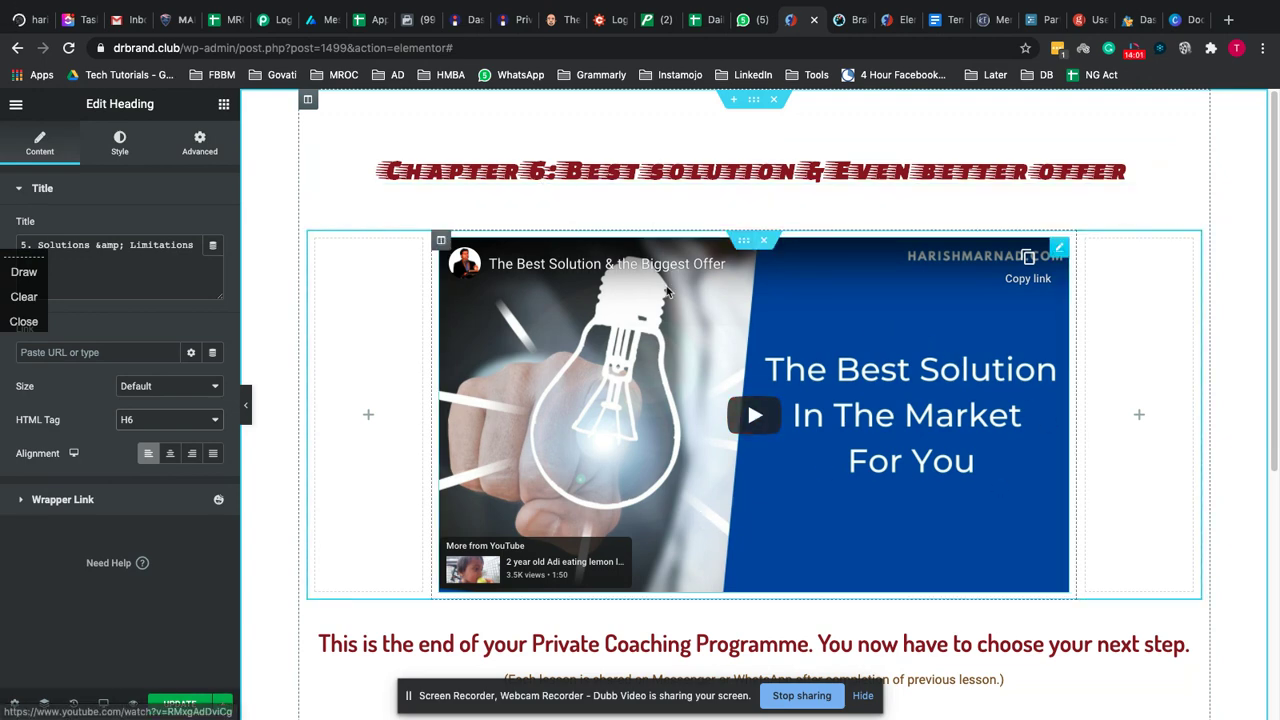
{"action": "scroll", "coordinate": [1048, 561], "scroll_direction": "down", "scroll_amount": 3}
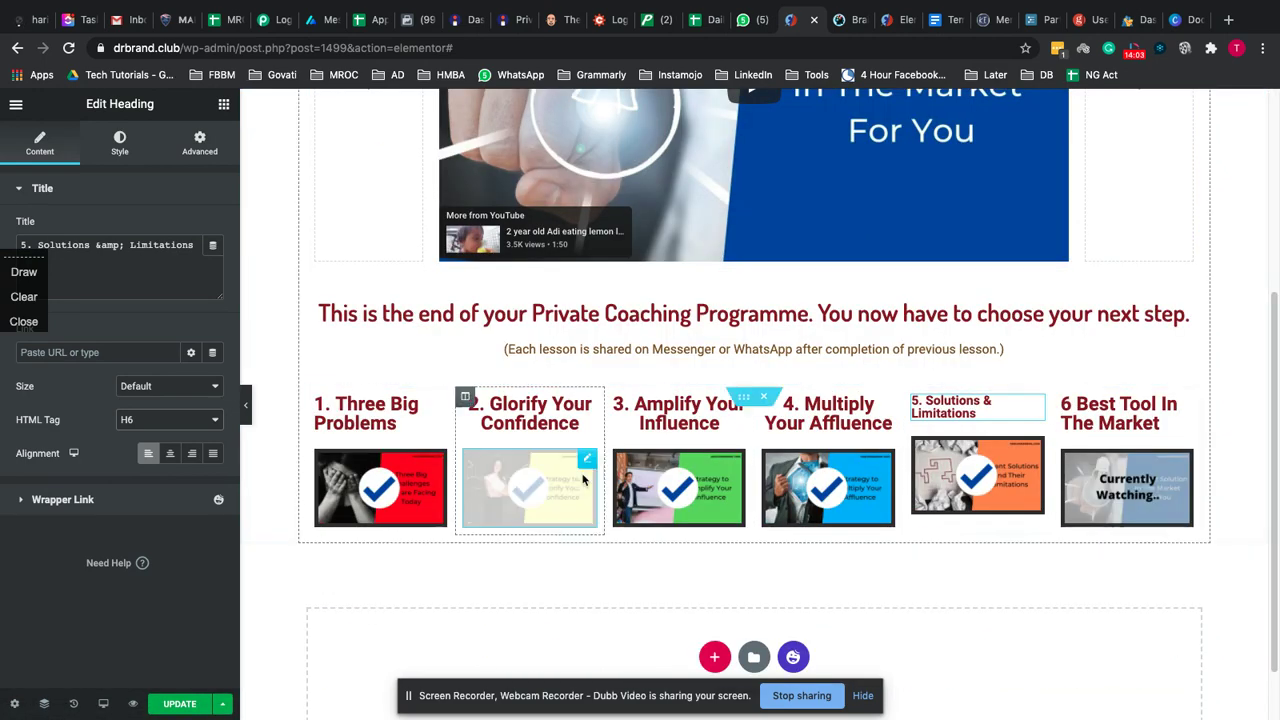
{"action": "scroll", "coordinate": [468, 446], "scroll_direction": "up", "scroll_amount": 3}
{"action": "scroll", "coordinate": [468, 446], "scroll_direction": "down", "scroll_amount": 1}
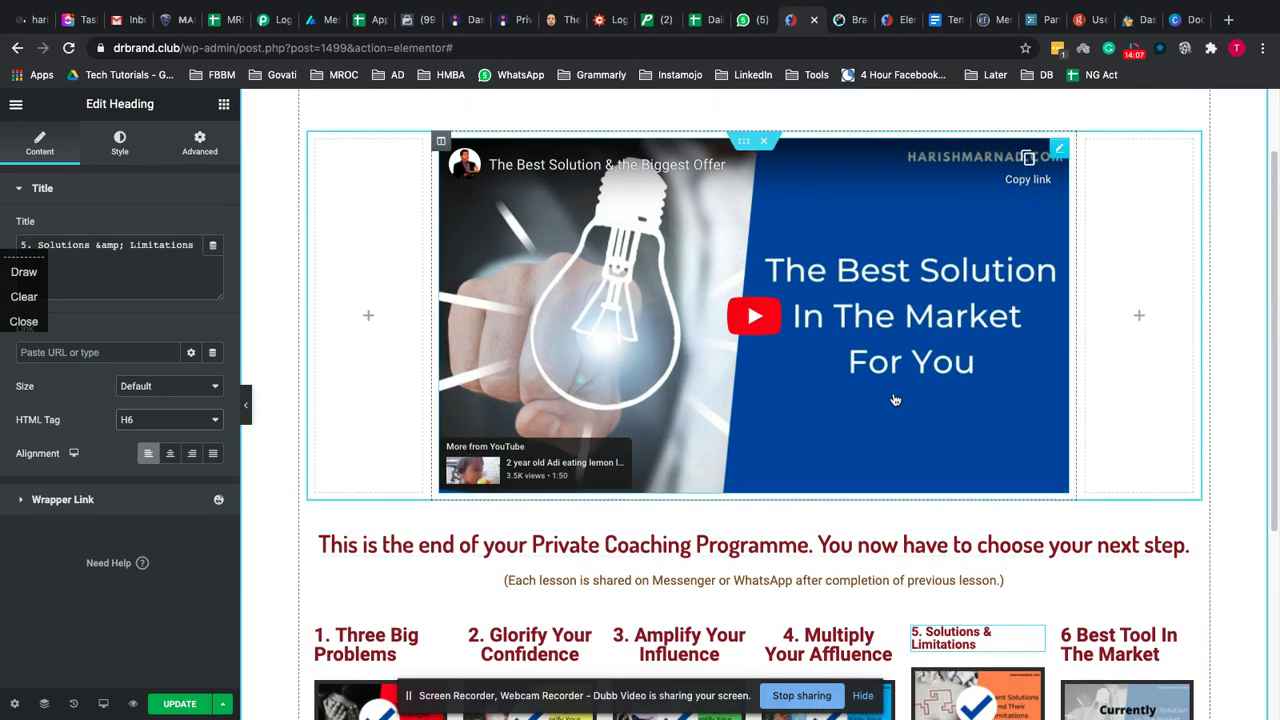
{"action": "scroll", "coordinate": [895, 400], "scroll_direction": "down", "scroll_amount": 3}
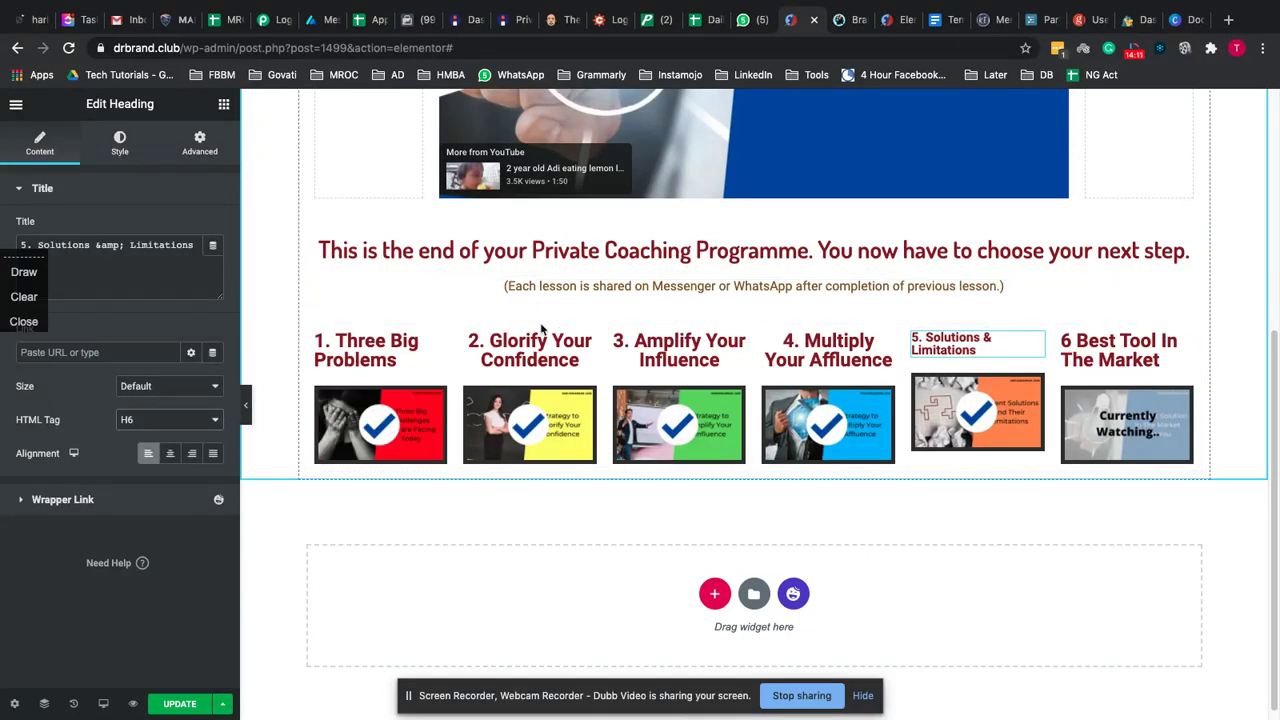
{"action": "scroll", "coordinate": [545, 460], "scroll_direction": "up", "scroll_amount": 1}
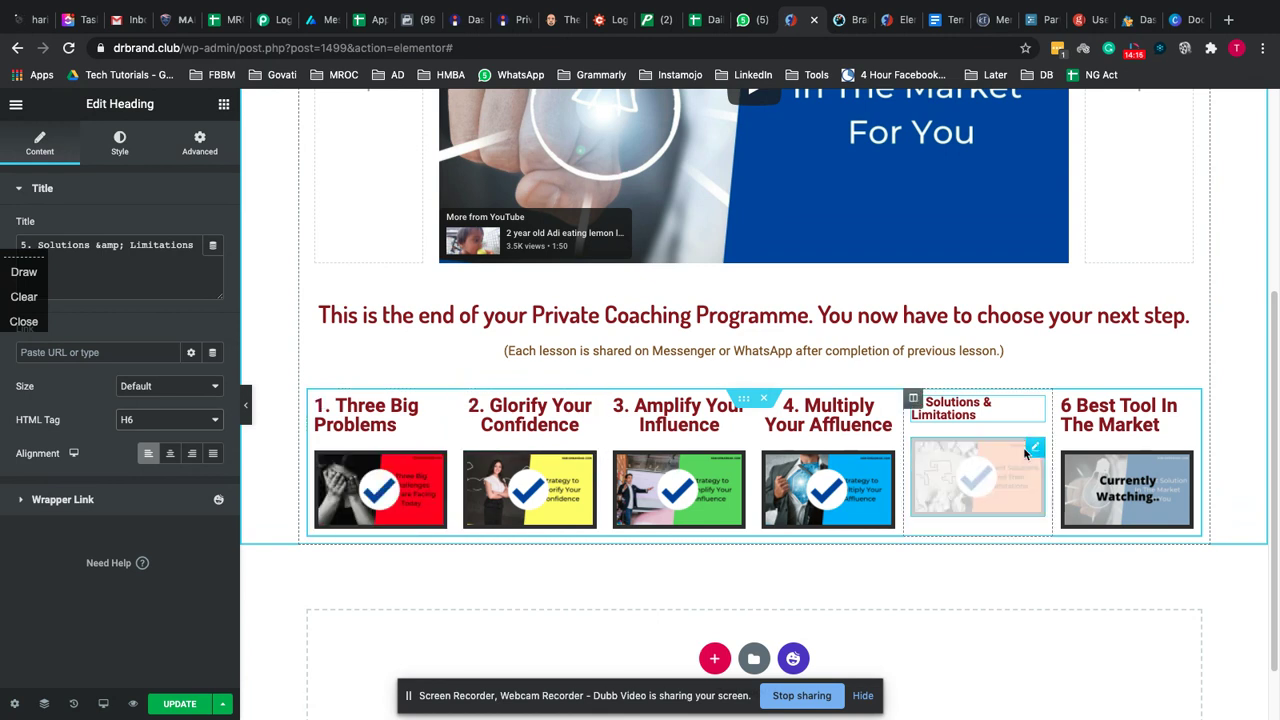
Delete the "5. Solutions & Limitations" column from the chapter row and update the page
{"action": "right_click", "coordinate": [913, 403]}
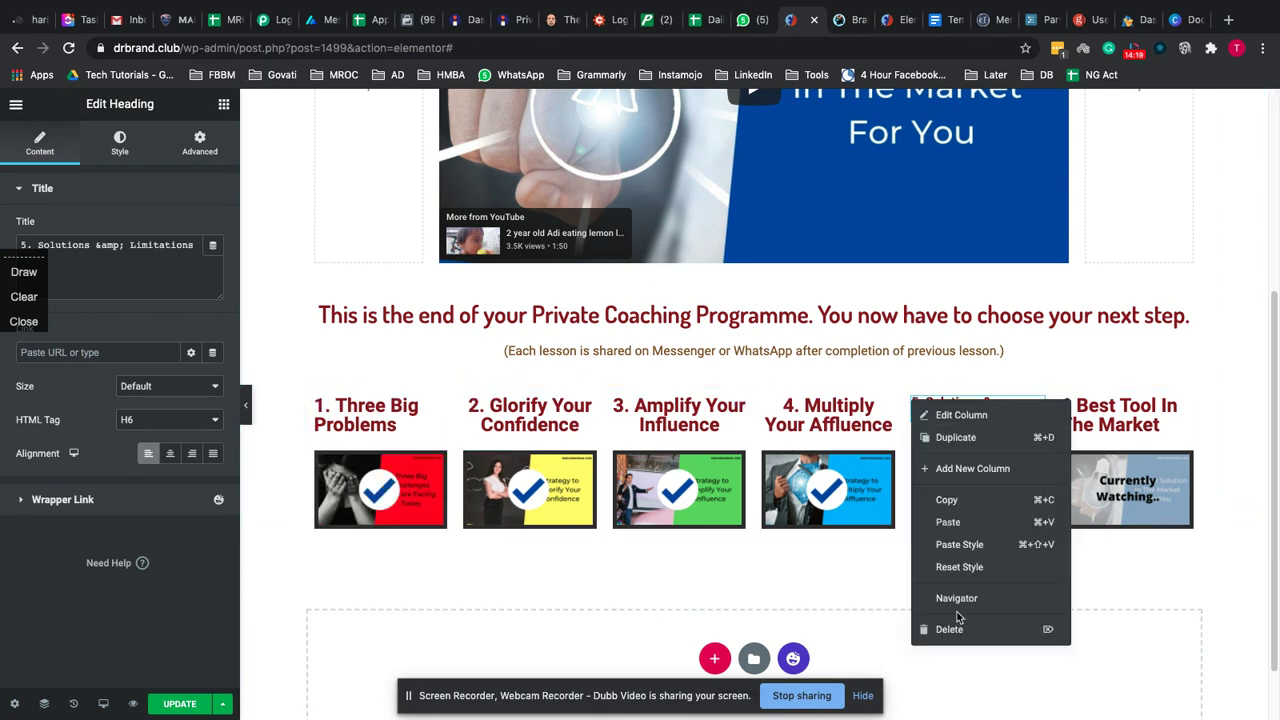
{"action": "left_click", "coordinate": [947, 624]}
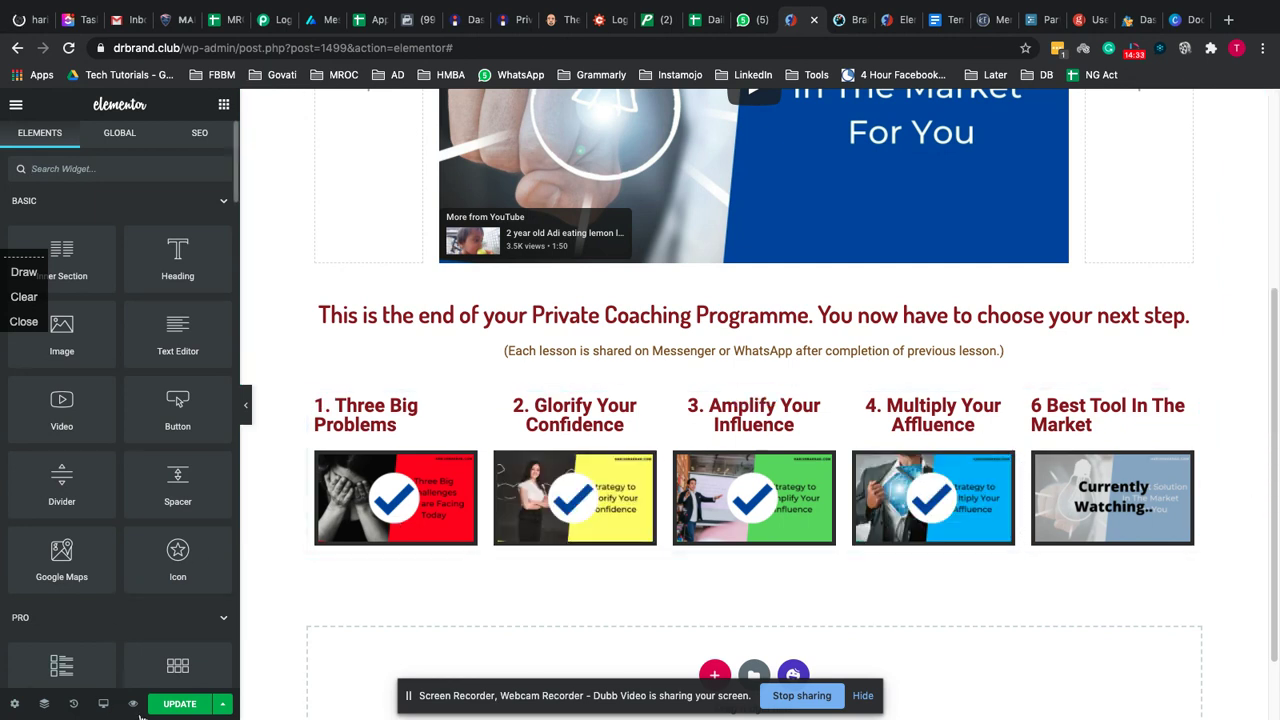
{"action": "left_click", "coordinate": [187, 706]}
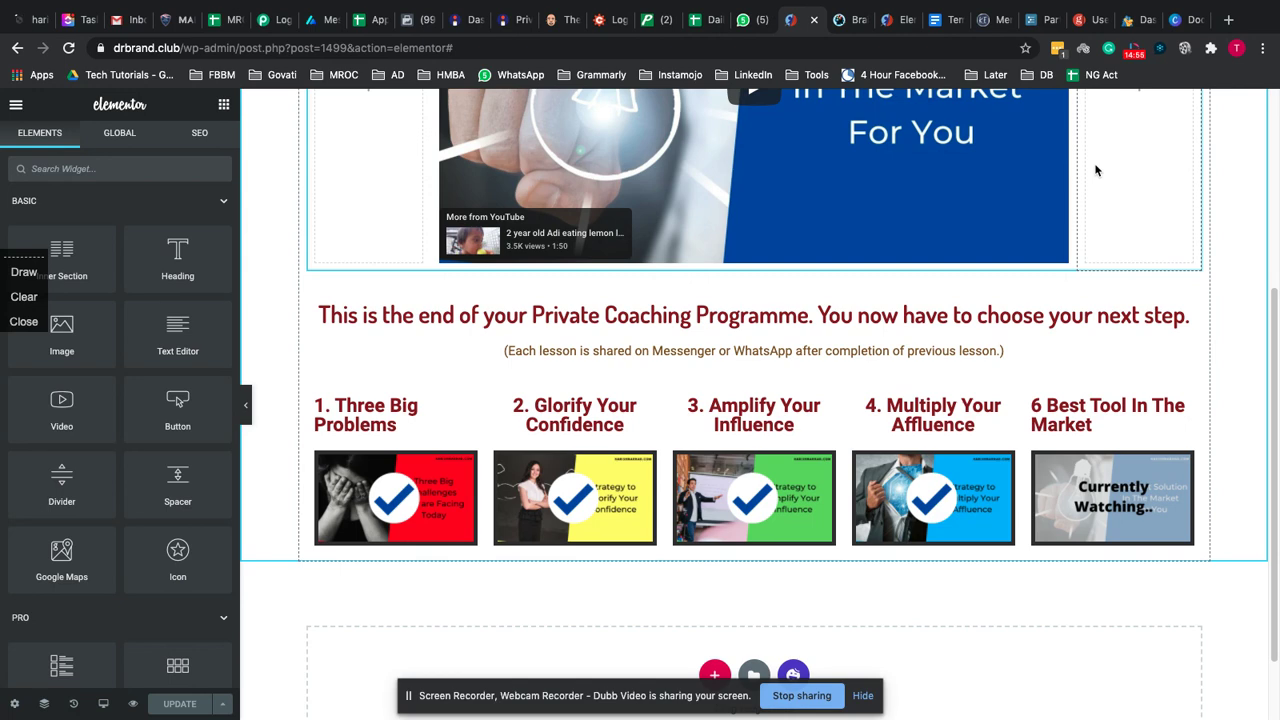
{"action": "scroll", "coordinate": [1060, 232], "scroll_direction": "up", "scroll_amount": 3}
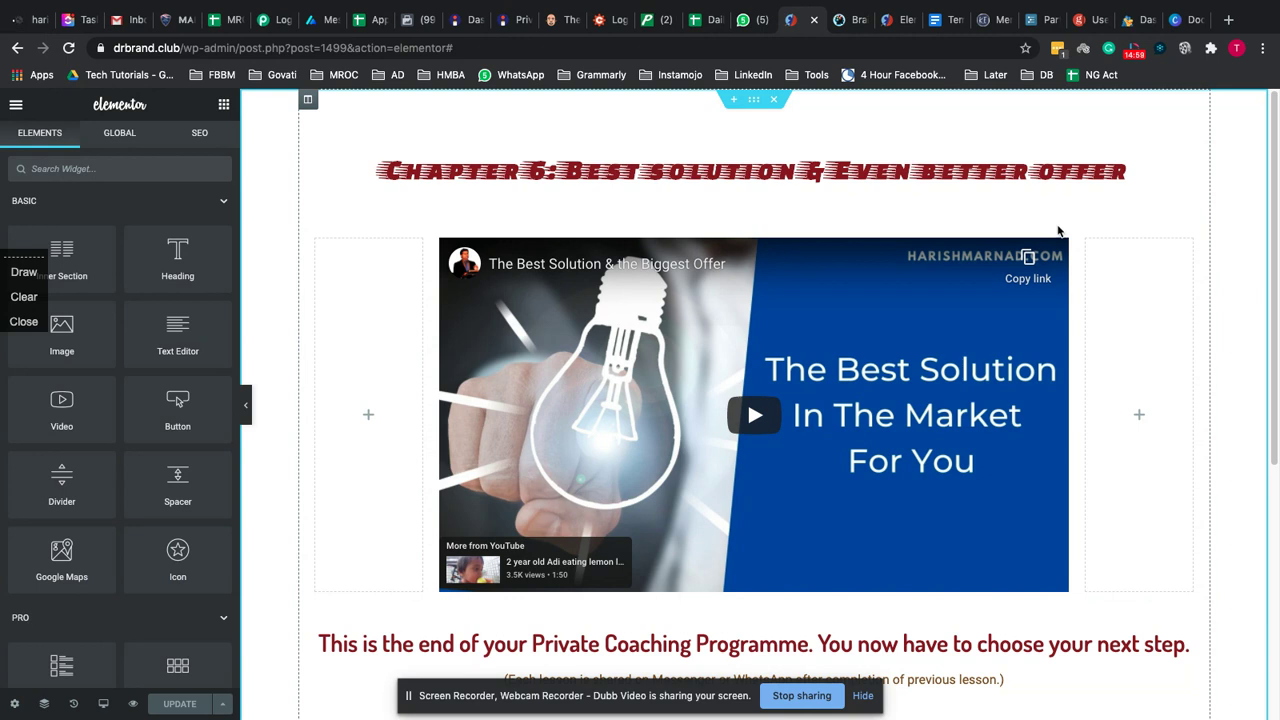
{"action": "left_click", "coordinate": [1136, 52]}
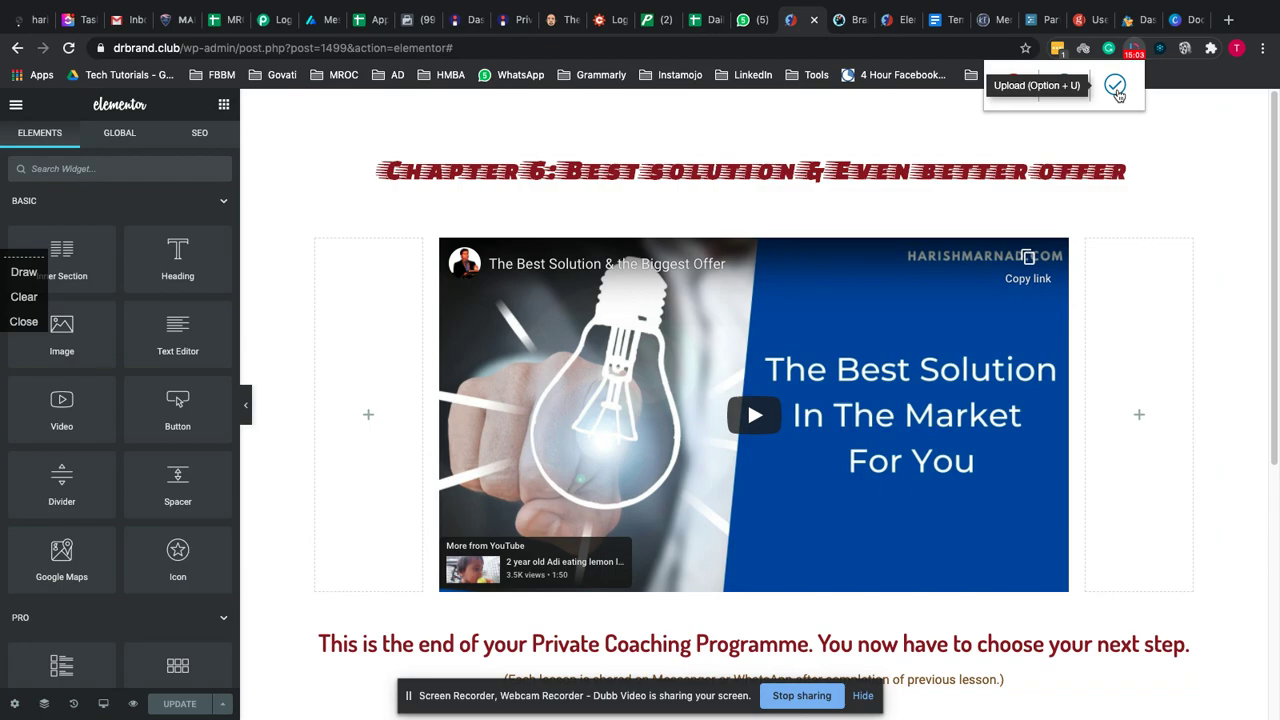